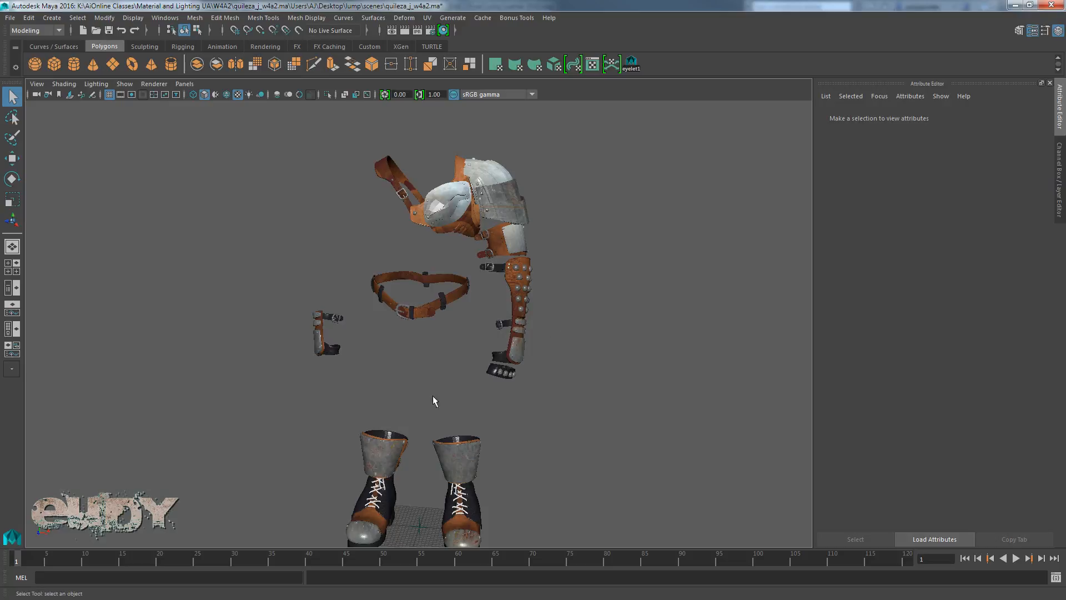
Isolate the studded forearm gauntlet mesh from the other armor pieces and frame it in the viewport.
{"action": "scroll", "coordinate": [448, 381], "scroll_direction": "up", "scroll_amount": 2}
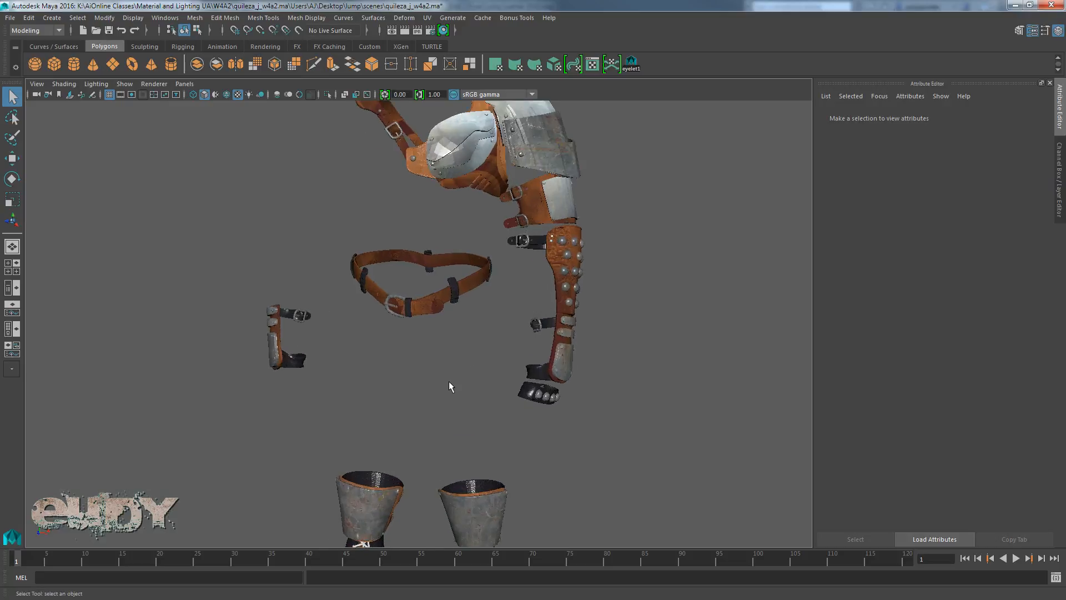
{"action": "scroll", "coordinate": [449, 381], "scroll_direction": "down", "scroll_amount": 1}
{"action": "left_click_drag", "start_coordinate": [454, 341], "coordinate": [418, 343], "text": "alt"}
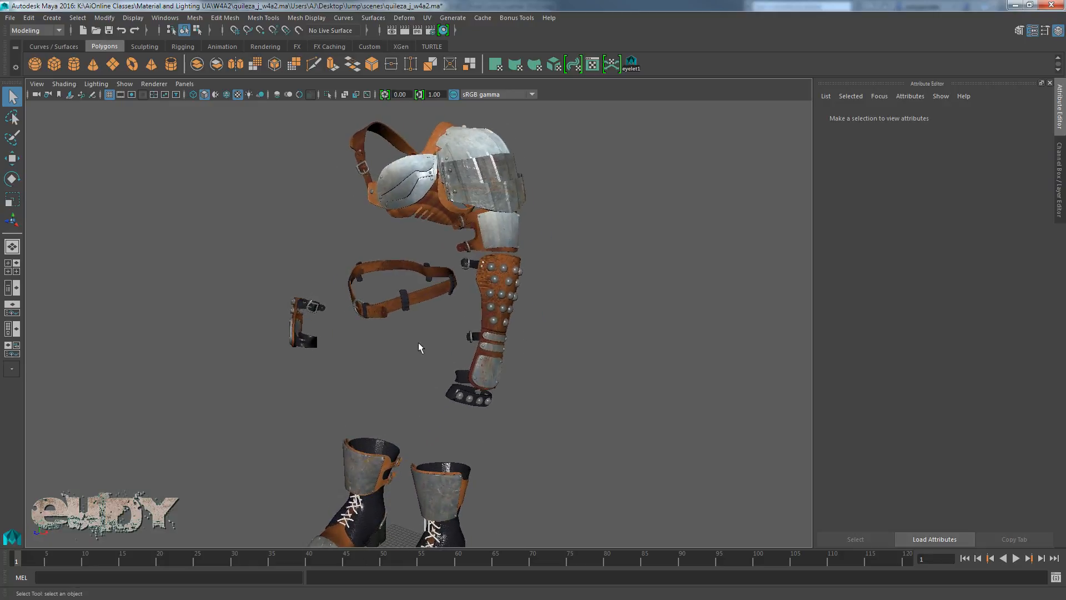
{"action": "left_click", "coordinate": [483, 290]}
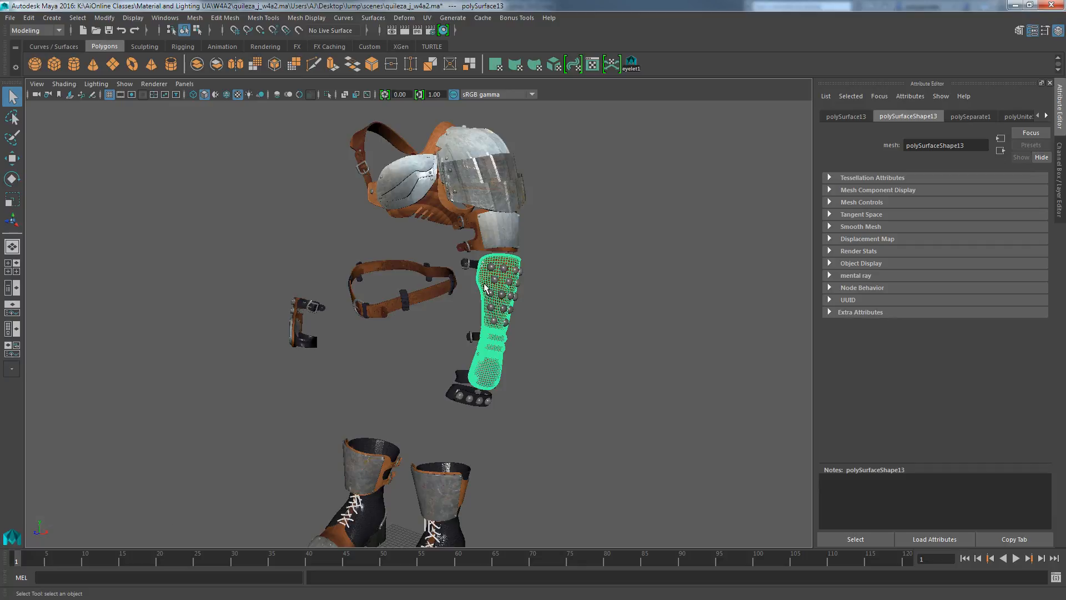
{"action": "key", "text": "ctrl+1"}
{"action": "key", "text": "f"}
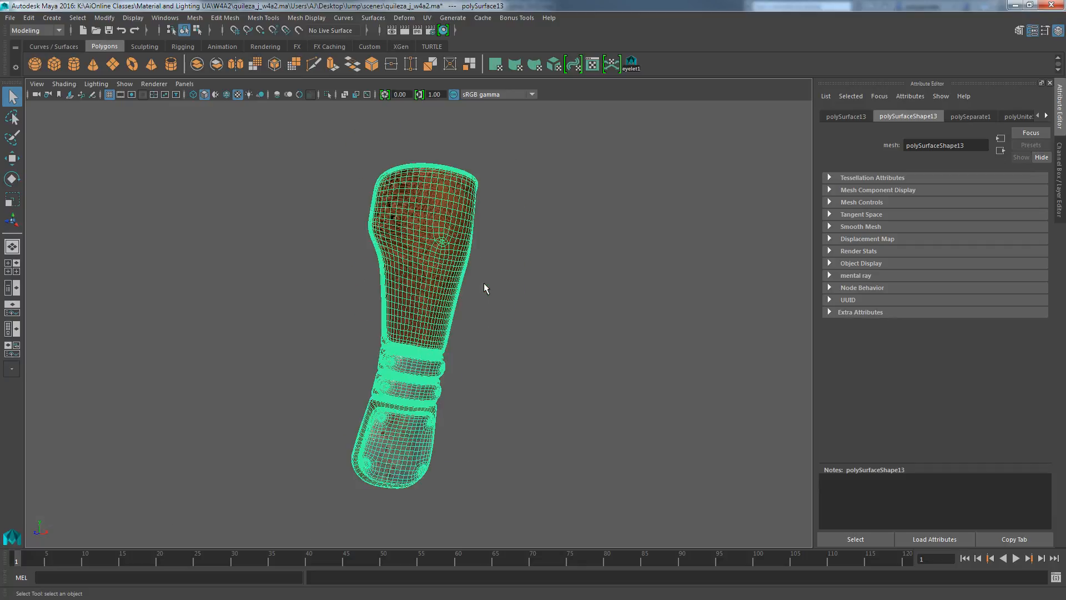
{"action": "left_click", "coordinate": [521, 295]}
{"action": "scroll", "coordinate": [502, 312], "scroll_direction": "up", "scroll_amount": 4}
{"action": "scroll", "coordinate": [519, 318], "scroll_direction": "down", "scroll_amount": 3}
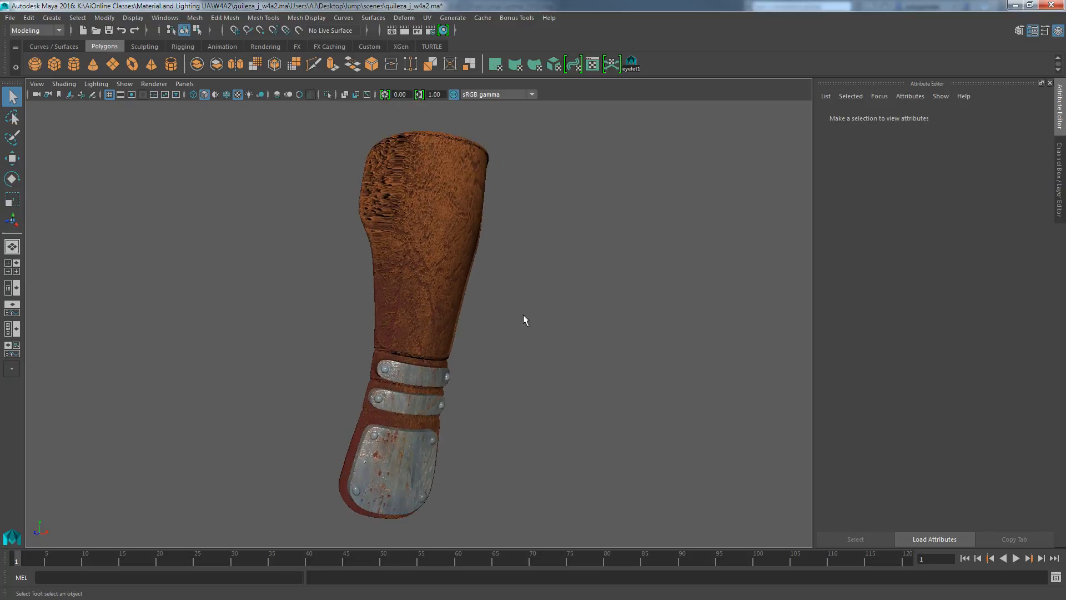
Examine the isolated gauntlet's leather surface and metal plates from several angles, both up close and as a whole.
{"action": "left_click_drag", "start_coordinate": [505, 328], "coordinate": [425, 324], "text": "alt"}
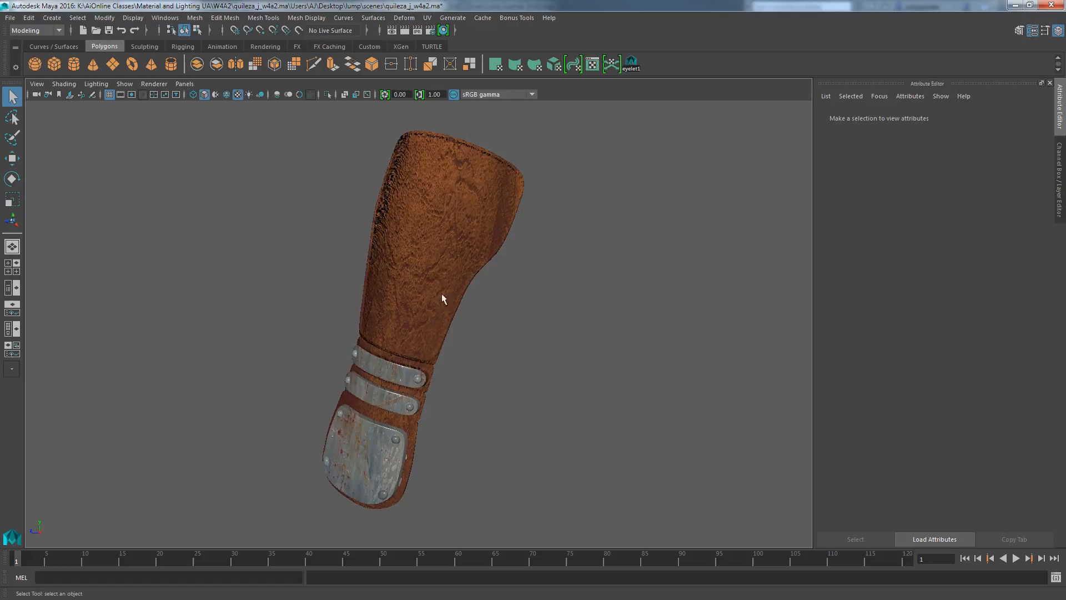
{"action": "left_click_drag", "start_coordinate": [472, 357], "coordinate": [414, 406], "text": "alt"}
{"action": "left_click_drag", "start_coordinate": [479, 455], "coordinate": [437, 456], "text": "alt"}
{"action": "scroll", "coordinate": [420, 454], "scroll_direction": "up", "scroll_amount": 4}
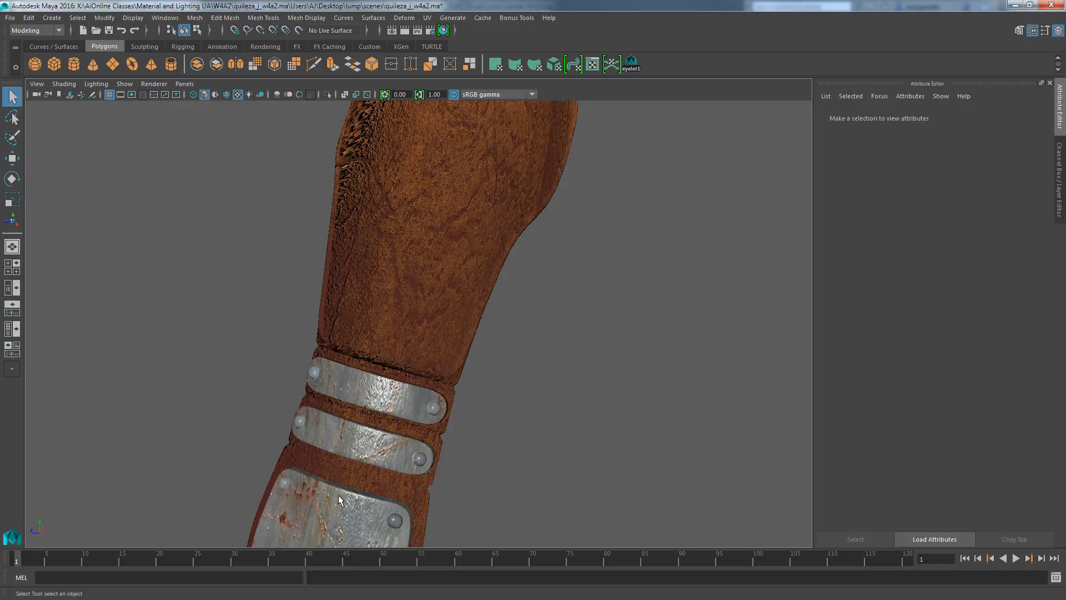
{"action": "left_click_drag", "start_coordinate": [512, 504], "coordinate": [411, 419], "text": "alt"}
{"action": "left_click_drag", "start_coordinate": [656, 361], "coordinate": [547, 307], "text": "alt"}
{"action": "left_click_drag", "start_coordinate": [540, 344], "coordinate": [554, 257], "text": "alt"}
{"action": "middle_click_drag", "start_coordinate": [554, 257], "coordinate": [526, 397], "text": "alt"}
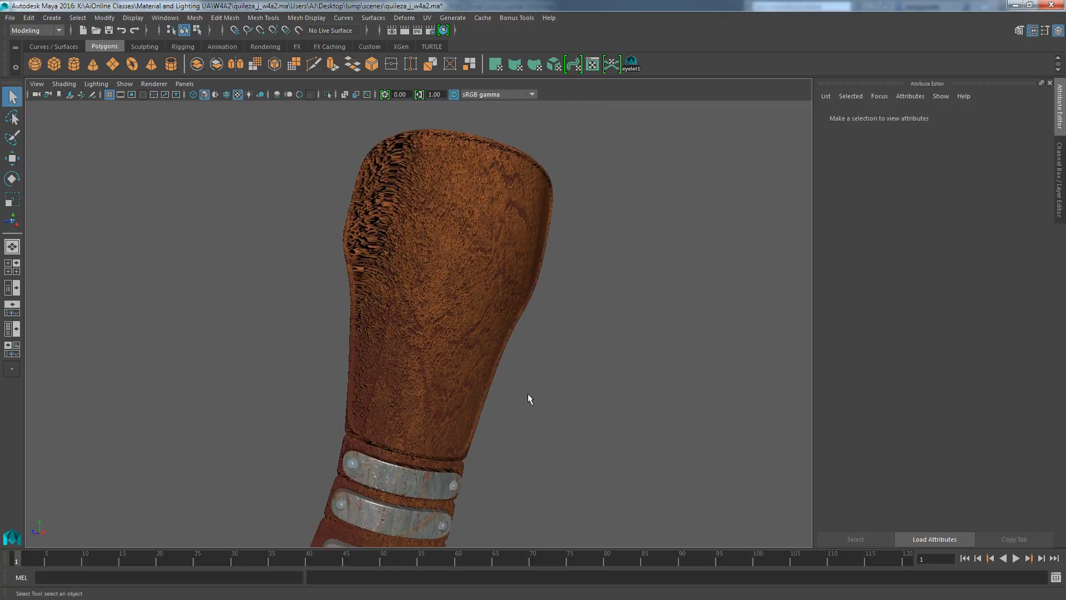
{"action": "left_click_drag", "start_coordinate": [548, 350], "coordinate": [466, 340], "text": "alt"}
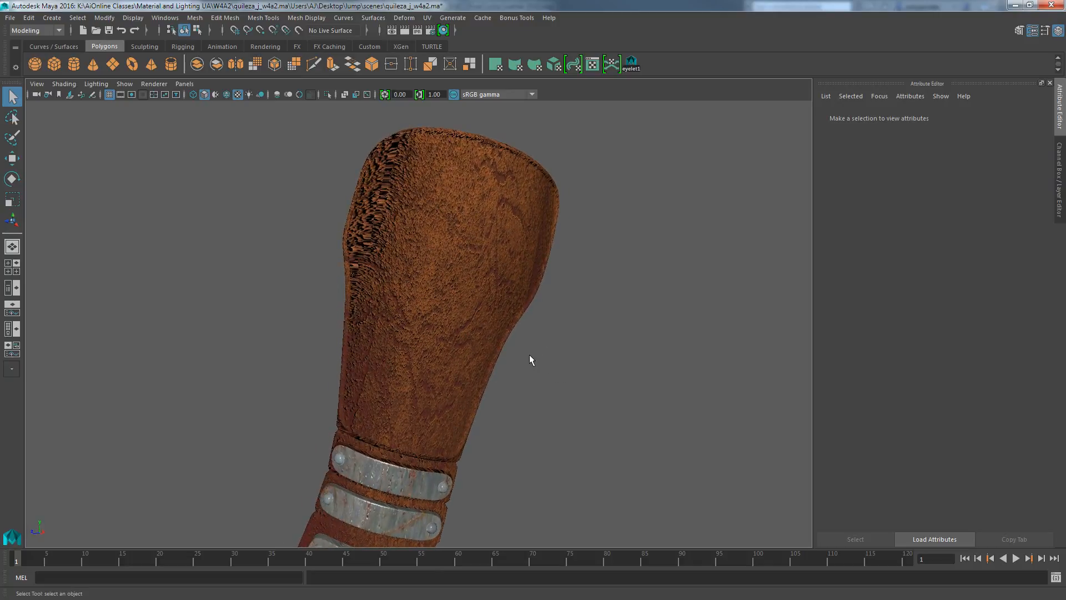
{"action": "scroll", "coordinate": [528, 353], "scroll_direction": "down", "scroll_amount": 1}
{"action": "scroll", "coordinate": [528, 353], "scroll_direction": "up", "scroll_amount": 1}
{"action": "scroll", "coordinate": [527, 353], "scroll_direction": "down", "scroll_amount": 1}
{"action": "left_click_drag", "start_coordinate": [505, 344], "coordinate": [494, 417], "text": "alt"}
{"action": "scroll", "coordinate": [496, 409], "scroll_direction": "down", "scroll_amount": 2}
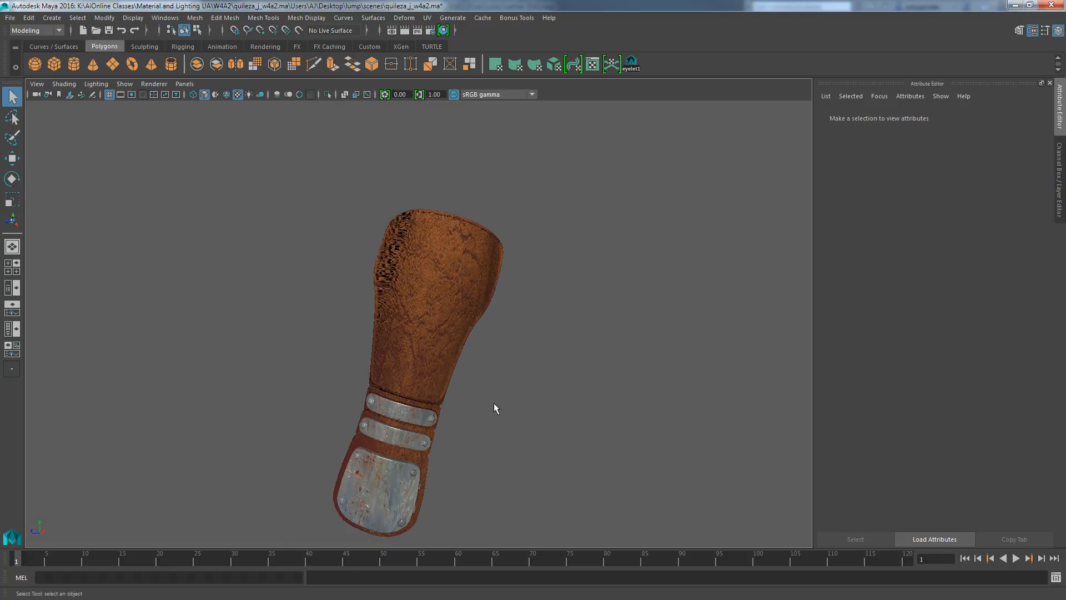
{"action": "scroll", "coordinate": [494, 408], "scroll_direction": "up", "scroll_amount": 2}
{"action": "left_click_drag", "start_coordinate": [494, 408], "coordinate": [447, 372], "text": "alt"}
Select the leather gauntlet and examine its wireframe topology from different sides.
{"action": "left_click", "coordinate": [447, 372]}
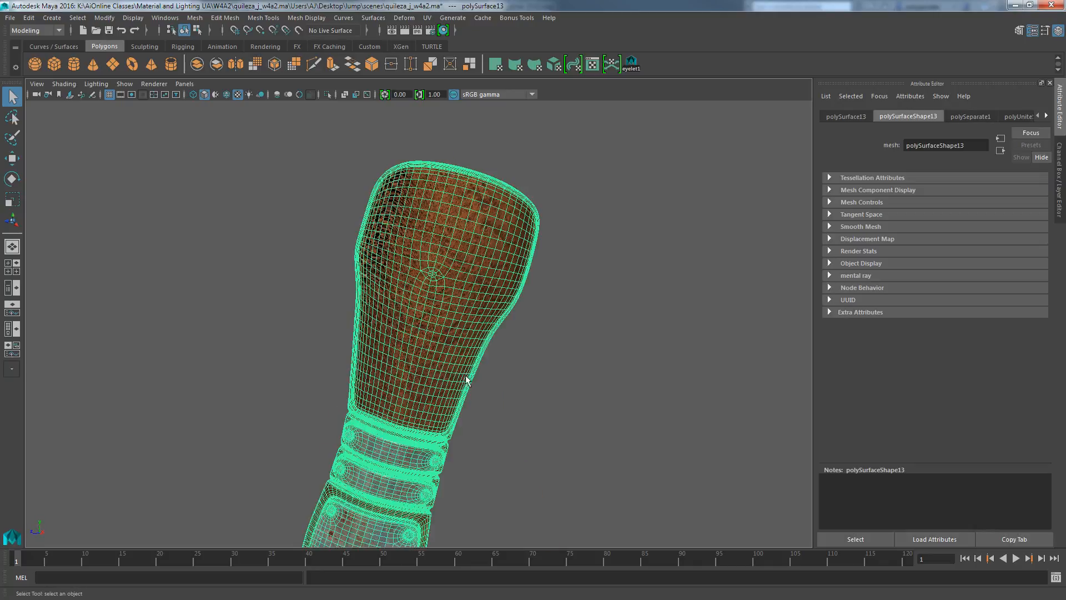
{"action": "left_click_drag", "start_coordinate": [499, 428], "coordinate": [533, 419], "text": "alt"}
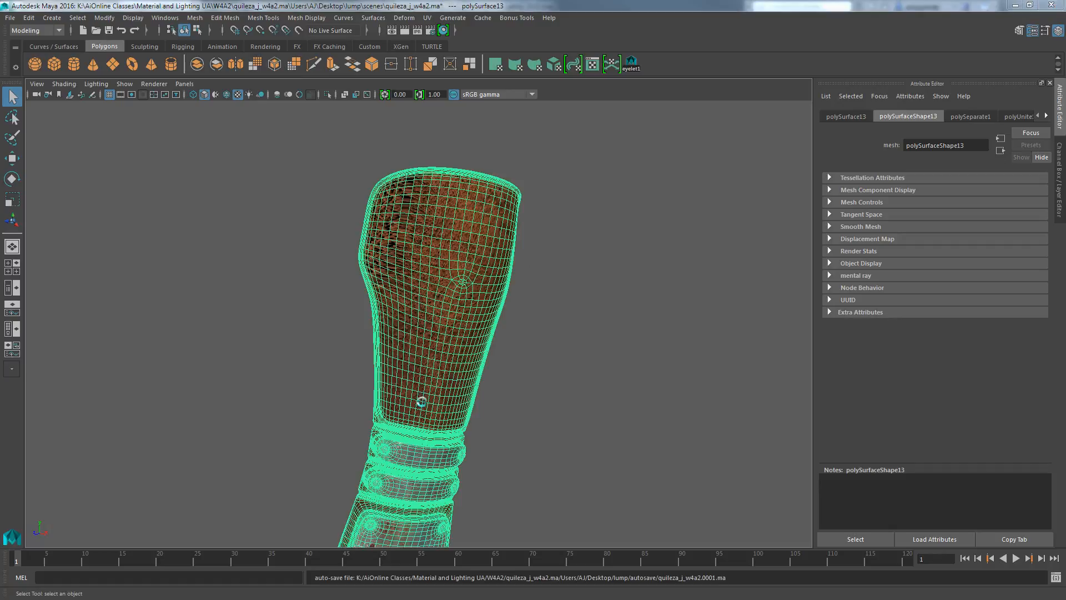
{"action": "left_click", "coordinate": [555, 316]}
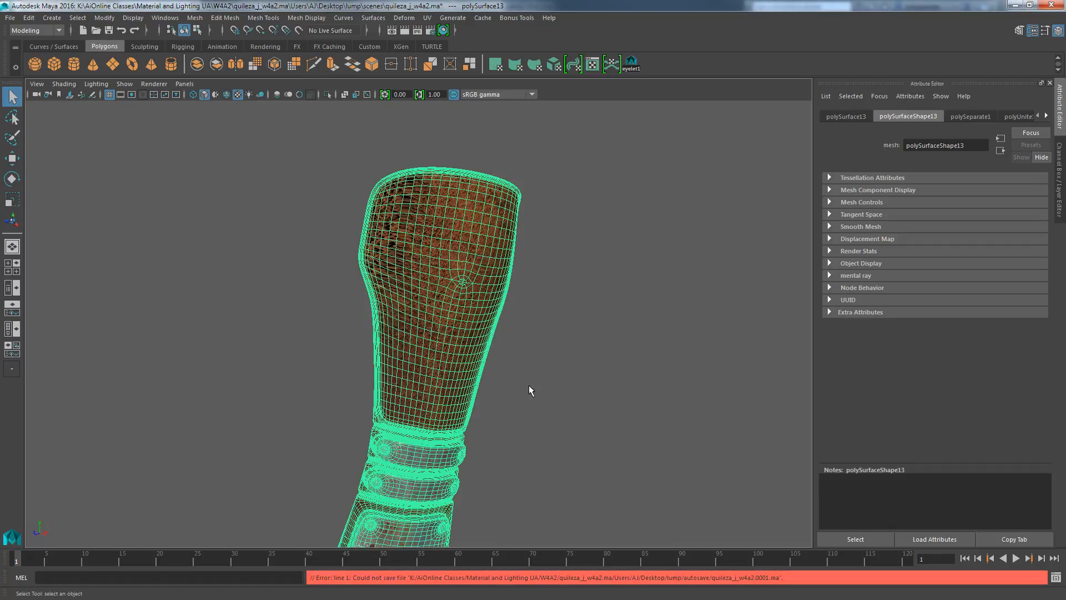
{"action": "mouse_move", "coordinate": [507, 387]}
{"action": "left_mouse_down", "text": "alt"}
{"action": "mouse_move", "coordinate": [328, 375]}
{"action": "mouse_move", "coordinate": [310, 388]}
{"action": "mouse_move", "coordinate": [349, 374]}
{"action": "mouse_move", "coordinate": [495, 365]}
{"action": "mouse_move", "coordinate": [503, 378]}
{"action": "mouse_move", "coordinate": [493, 381]}
{"action": "mouse_move", "coordinate": [557, 380]}
{"action": "mouse_move", "coordinate": [523, 376]}
{"action": "mouse_move", "coordinate": [521, 390]}
{"action": "left_mouse_up", "text": "alt"}
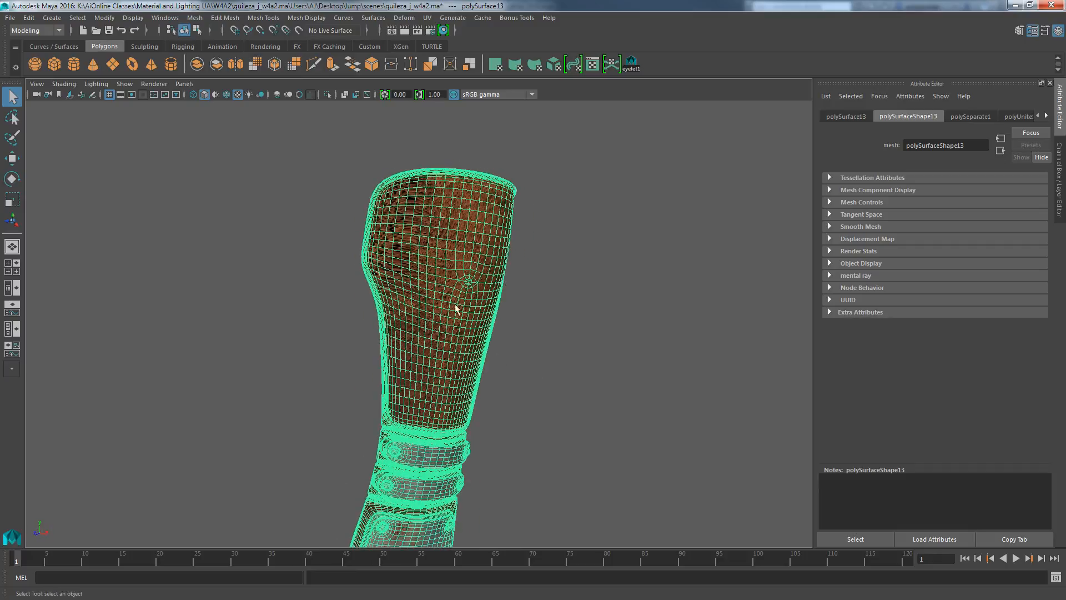
{"action": "left_click_drag", "start_coordinate": [566, 422], "coordinate": [523, 386], "text": "alt"}
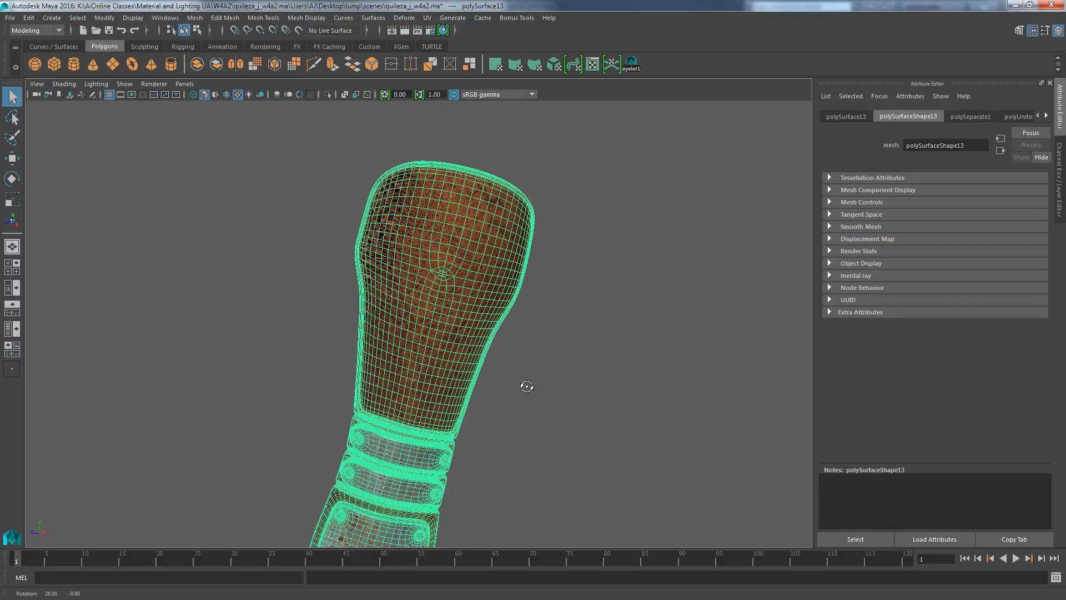
{"action": "left_click", "coordinate": [502, 321]}
{"action": "key", "text": "ctrl+z"}
{"action": "left_click", "coordinate": [574, 362]}
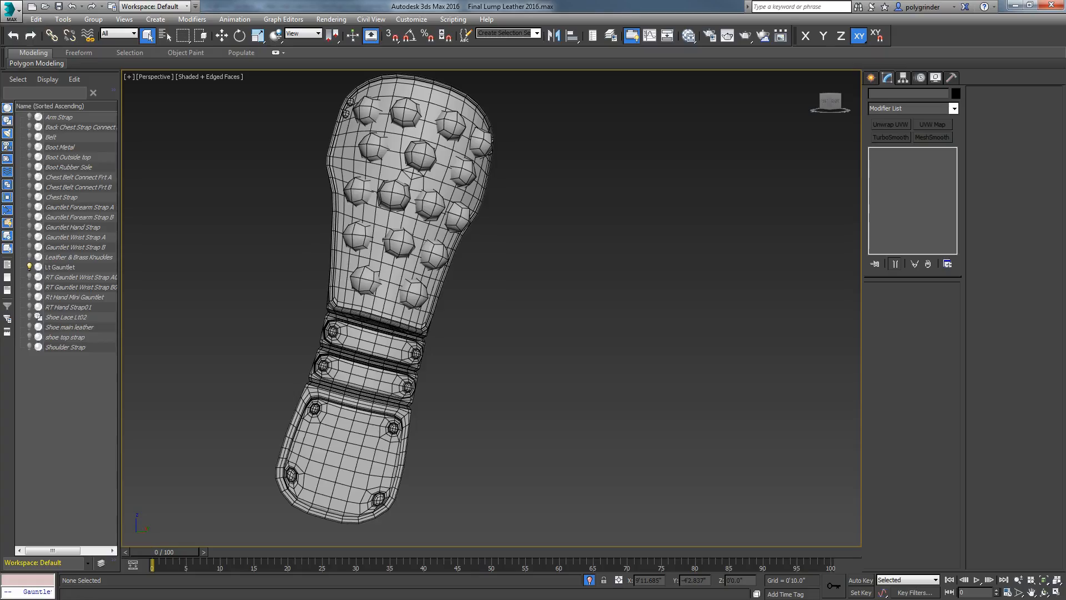
Switch to 3ds Max, select the Lt Gauntlet mesh and send it to the current Maya scene.
{"action": "left_click", "coordinate": [368, 304]}
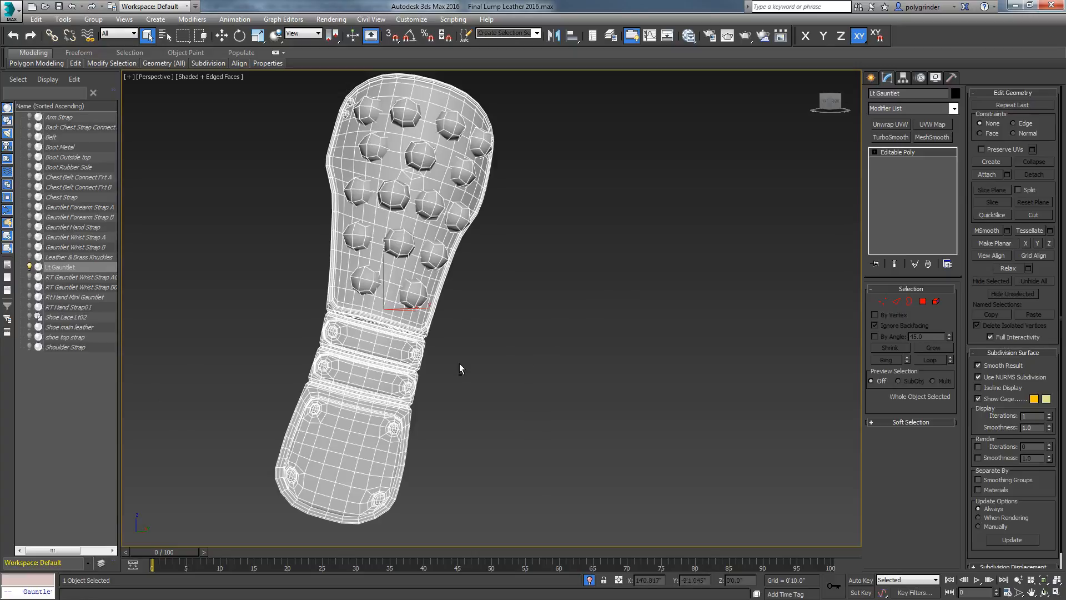
{"action": "middle_click_drag", "start_coordinate": [493, 375], "coordinate": [468, 362], "text": "alt"}
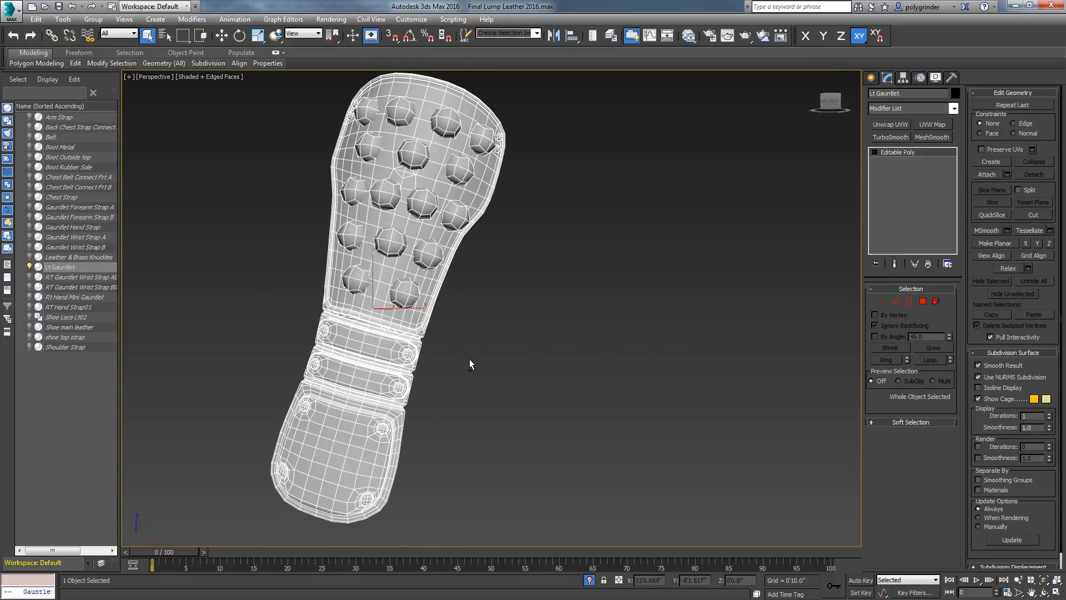
{"action": "left_click", "coordinate": [579, 285]}
{"action": "left_click", "coordinate": [365, 331]}
{"action": "left_click", "coordinate": [11, 10]}
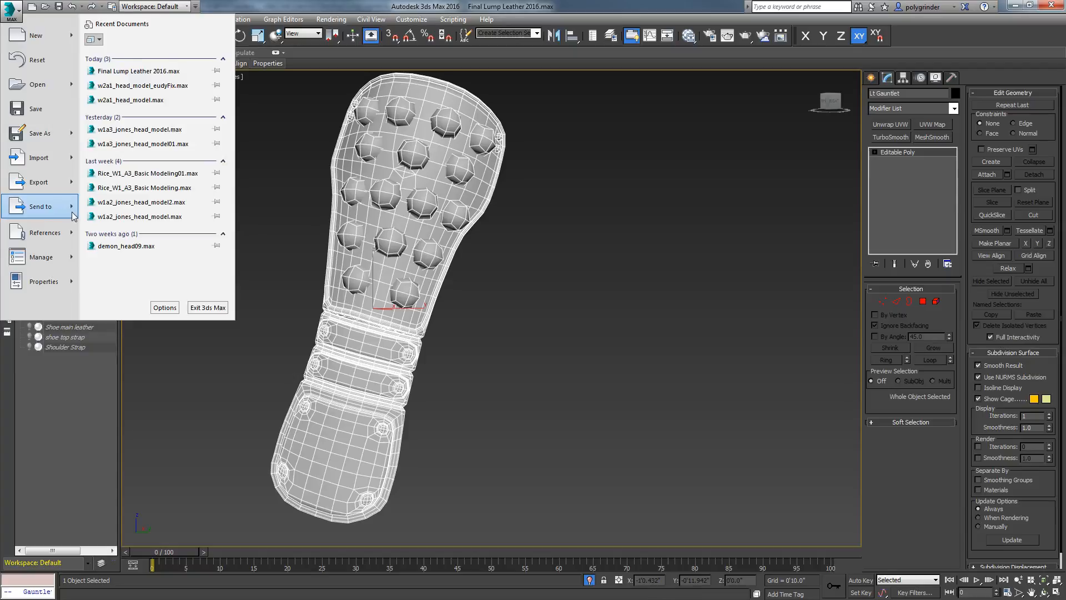
{"action": "mouse_move", "coordinate": [74, 215]}
{"action": "mouse_move", "coordinate": [217, 54]}
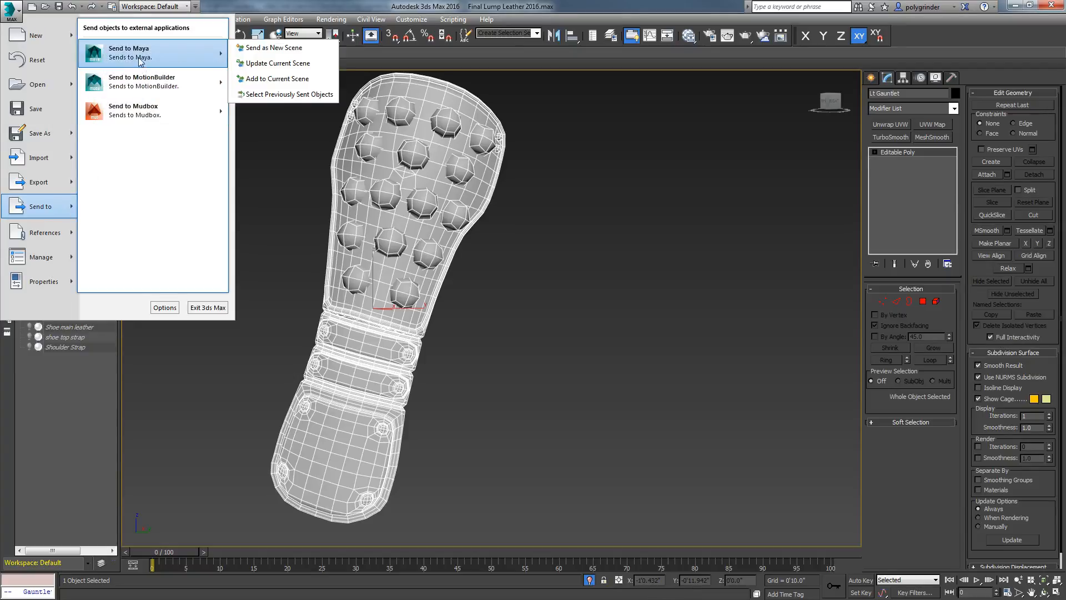
{"action": "left_click", "coordinate": [282, 71]}
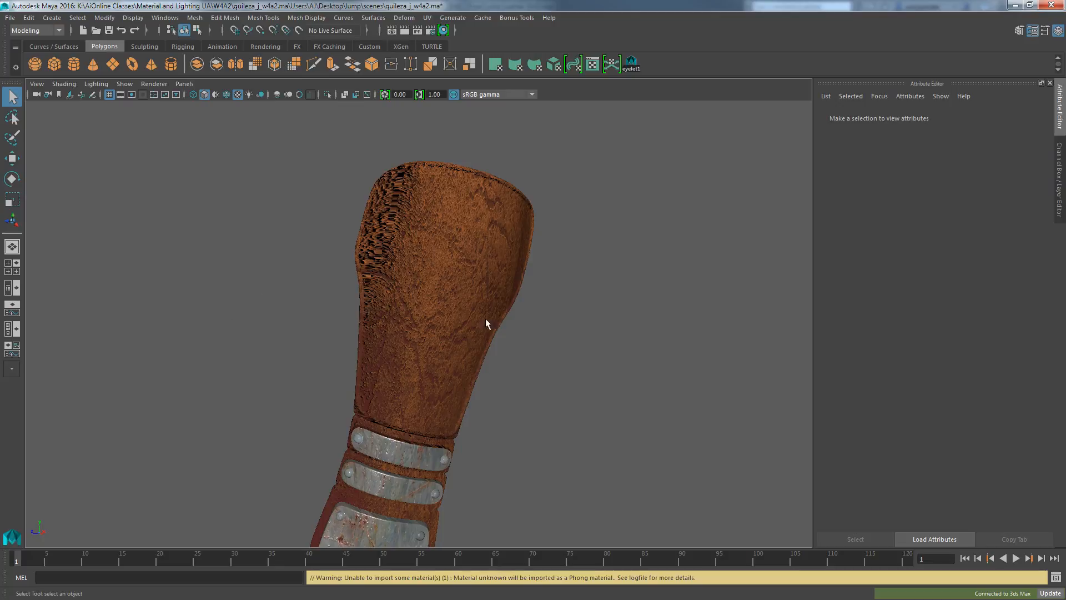
Move the imported white gauntlet beside the textured leather gauntlet and frame both to compare their sizes.
{"action": "scroll", "coordinate": [512, 353], "scroll_direction": "down", "scroll_amount": 10}
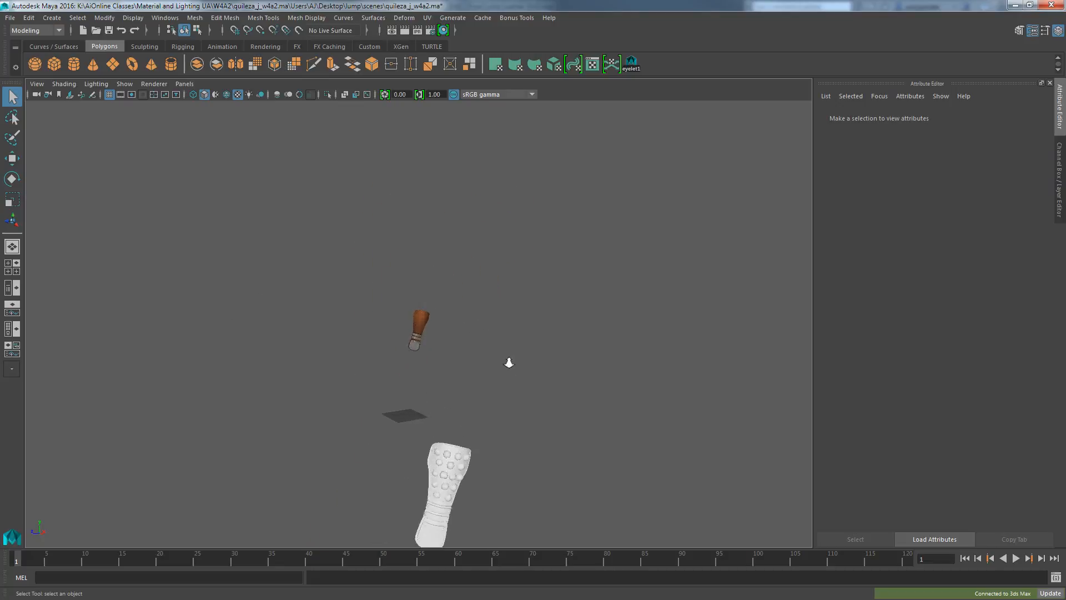
{"action": "left_click", "coordinate": [441, 448]}
{"action": "left_click_drag", "start_coordinate": [340, 460], "coordinate": [409, 493], "text": "alt"}
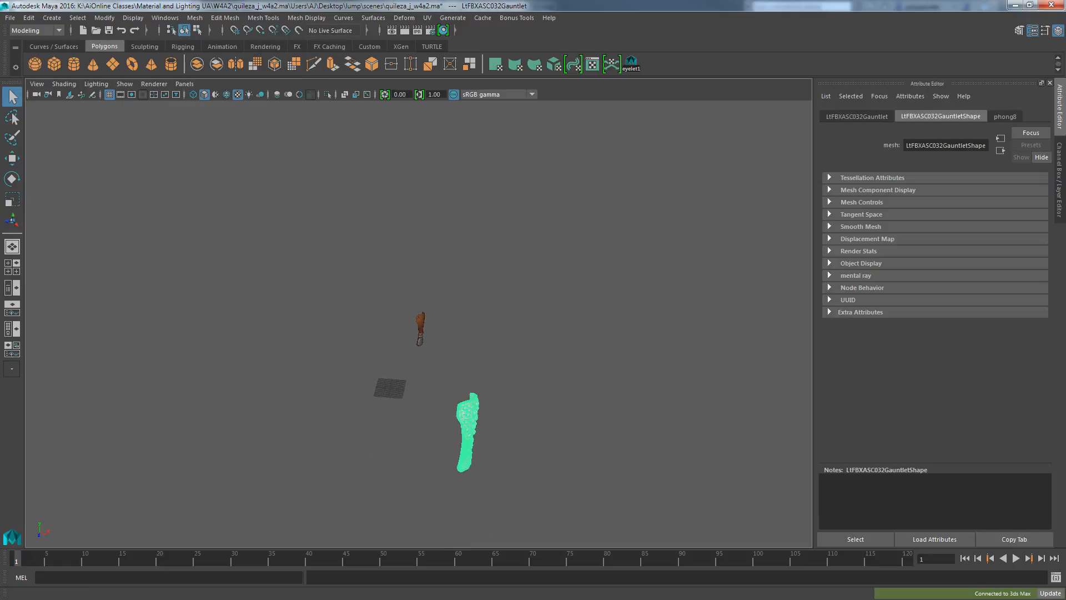
{"action": "left_click", "coordinate": [12, 158]}
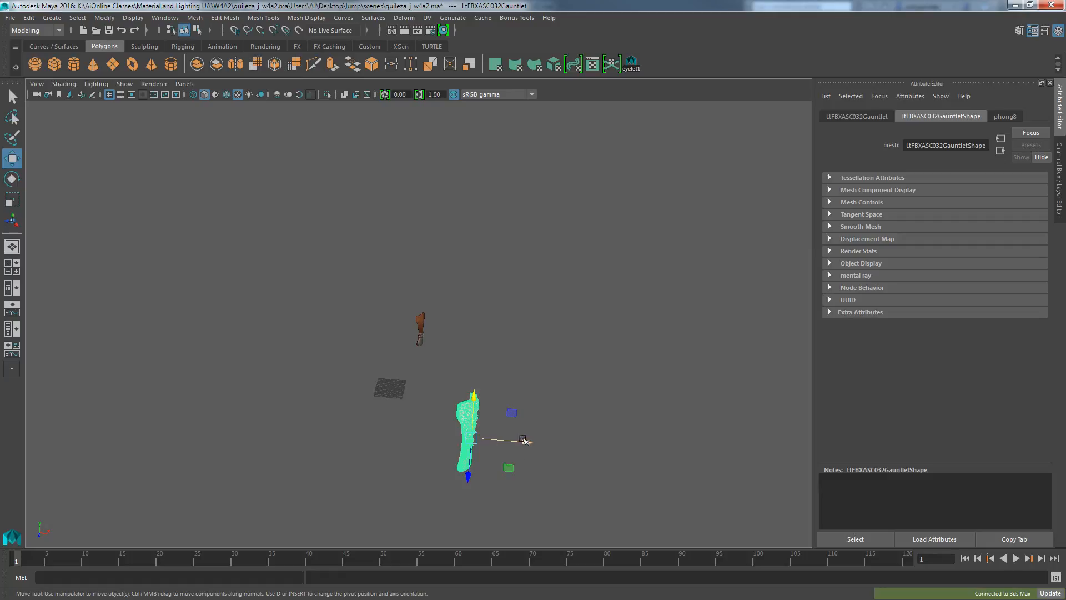
{"action": "left_click_drag", "start_coordinate": [521, 443], "coordinate": [456, 420]}
{"action": "left_click_drag", "start_coordinate": [404, 495], "coordinate": [346, 480], "text": "alt"}
{"action": "mouse_move", "coordinate": [394, 403]}
{"action": "left_mouse_down"}
{"action": "mouse_move", "coordinate": [393, 282]}
{"action": "mouse_move", "coordinate": [424, 395]}
{"action": "mouse_move", "coordinate": [326, 426]}
{"action": "mouse_move", "coordinate": [394, 401]}
{"action": "left_mouse_up"}
{"action": "key", "text": "f"}
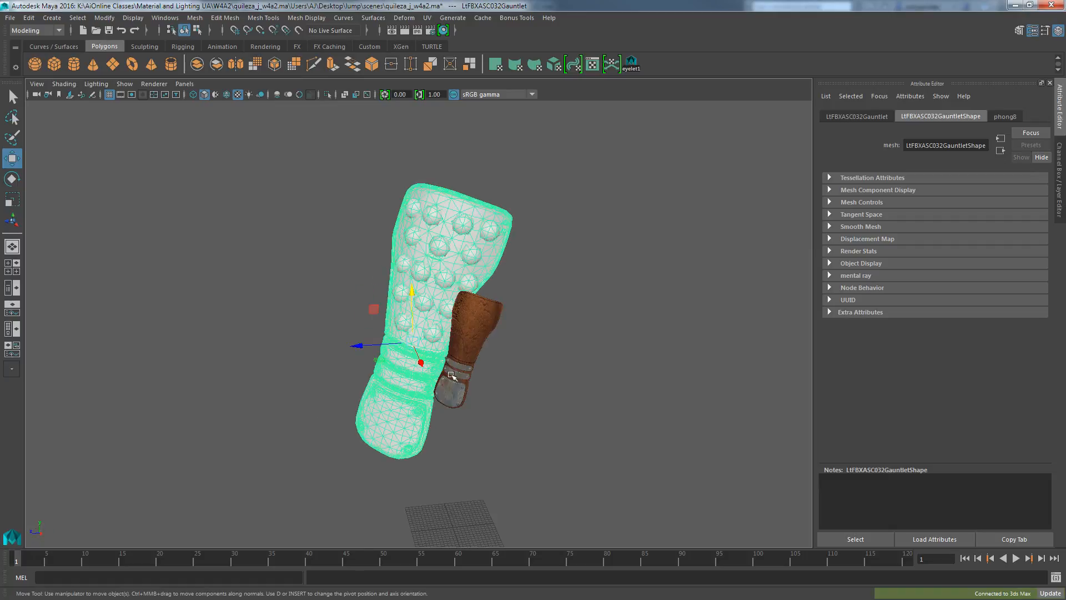
{"action": "left_click", "coordinate": [453, 445]}
{"action": "scroll", "coordinate": [457, 455], "scroll_direction": "up", "scroll_amount": 5}
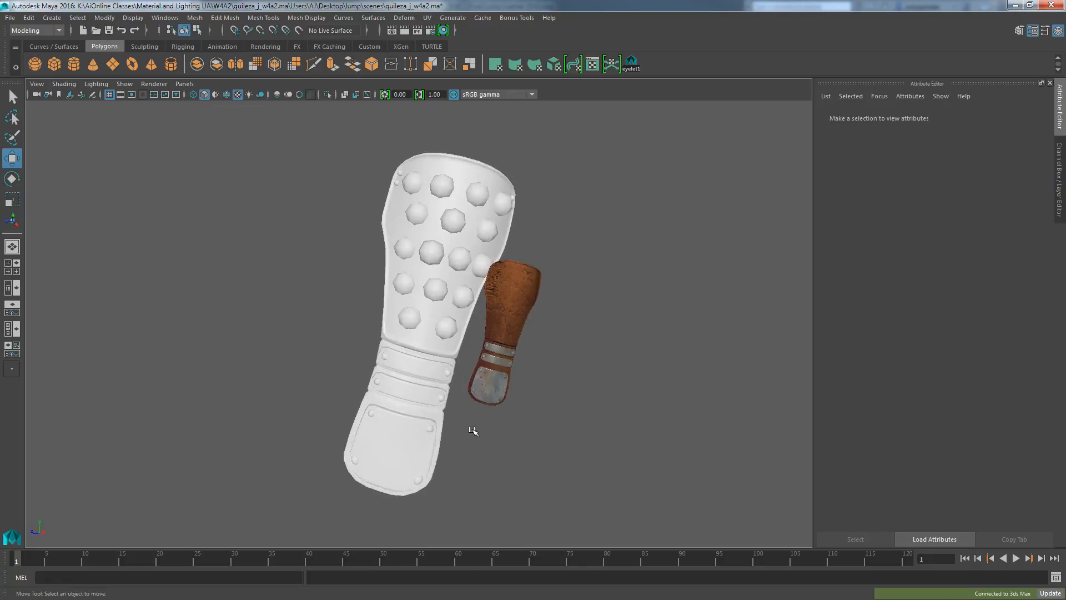
Delete the oversized white gauntlet imported from 3ds Max.
{"action": "left_click", "coordinate": [432, 351]}
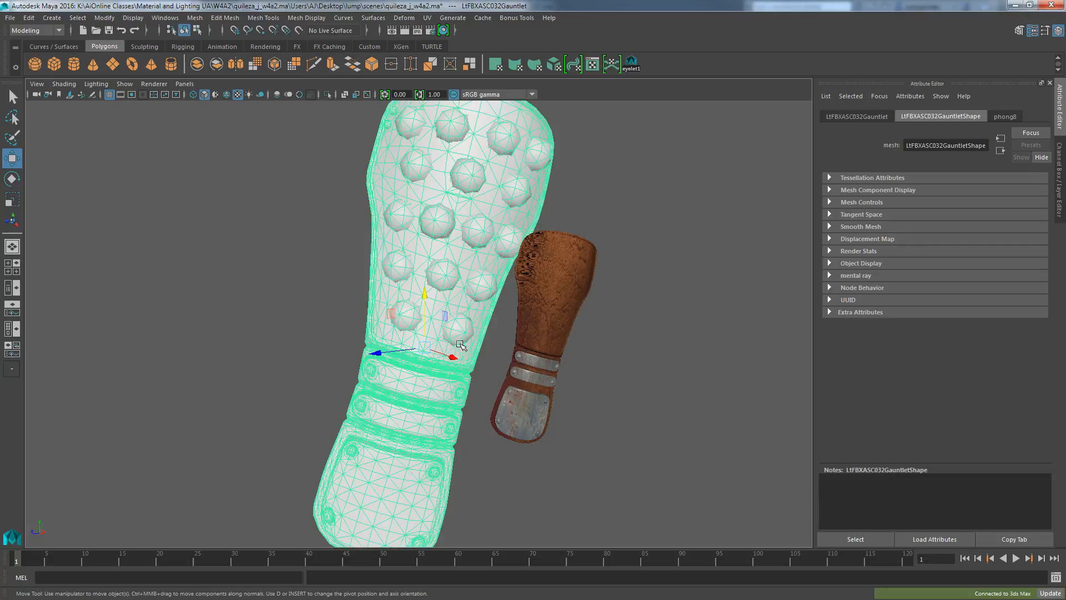
{"action": "left_click", "coordinate": [558, 319]}
{"action": "left_click", "coordinate": [448, 346]}
{"action": "key", "text": "Delete"}
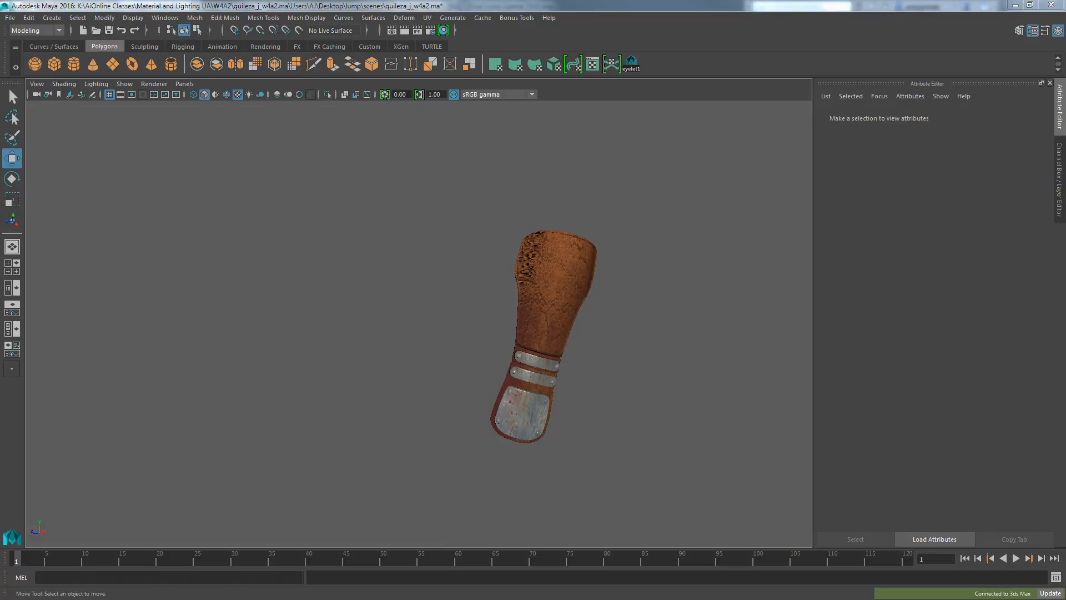
{"action": "key", "text": "alt+Tab"}
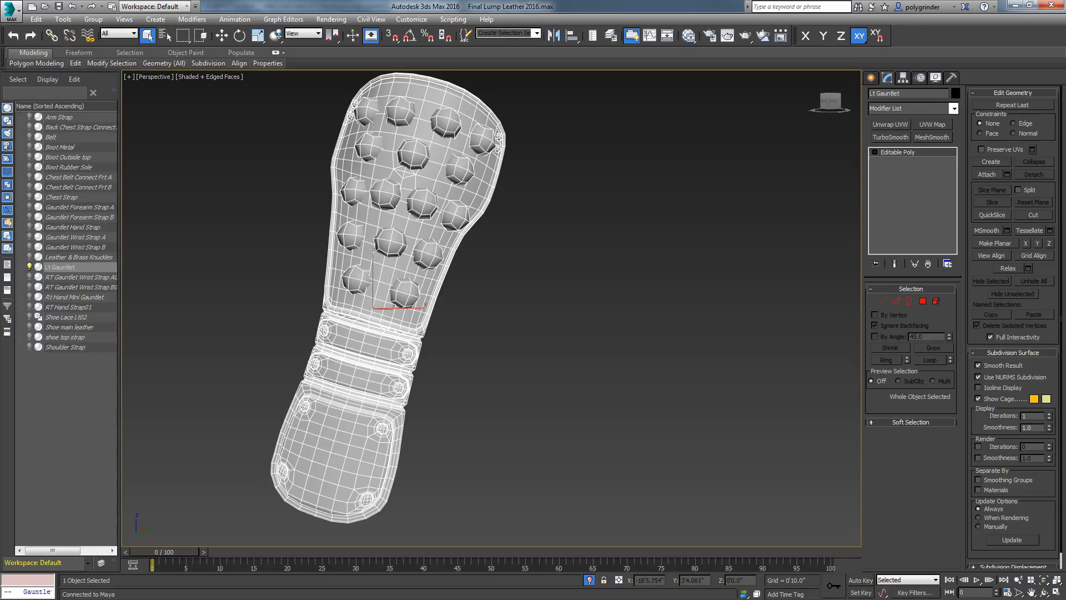
{"action": "left_click", "coordinate": [484, 276]}
{"action": "left_click", "coordinate": [406, 279]}
{"action": "key", "text": "alt+Tab"}
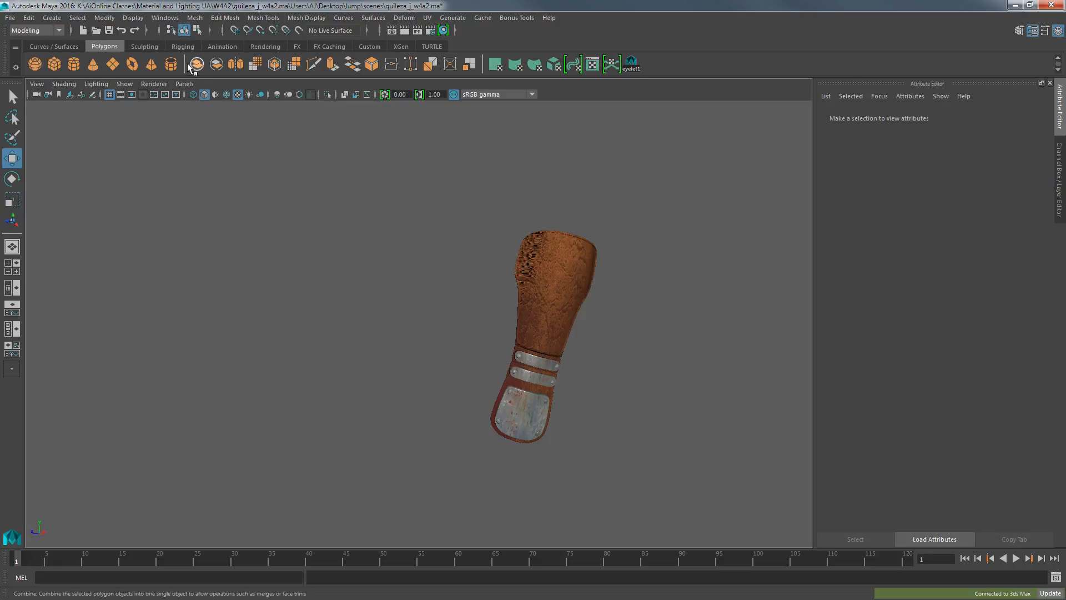
Check the linear working units in Maya's general Settings preferences and close the preferences window.
{"action": "left_click", "coordinate": [165, 18]}
{"action": "mouse_move", "coordinate": [197, 91]}
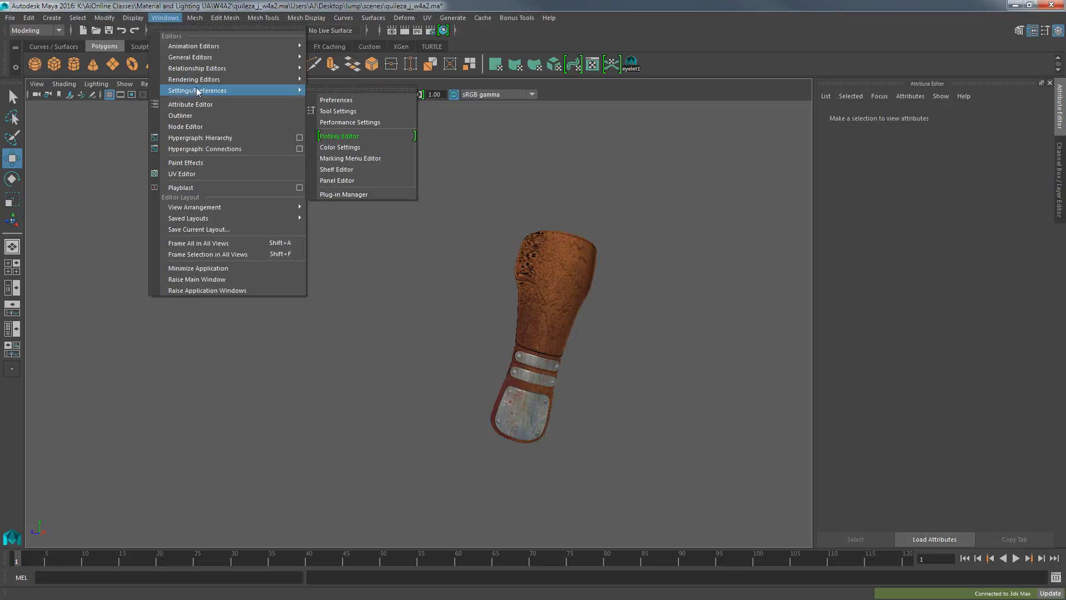
{"action": "left_click", "coordinate": [333, 100]}
{"action": "left_click", "coordinate": [223, 187]}
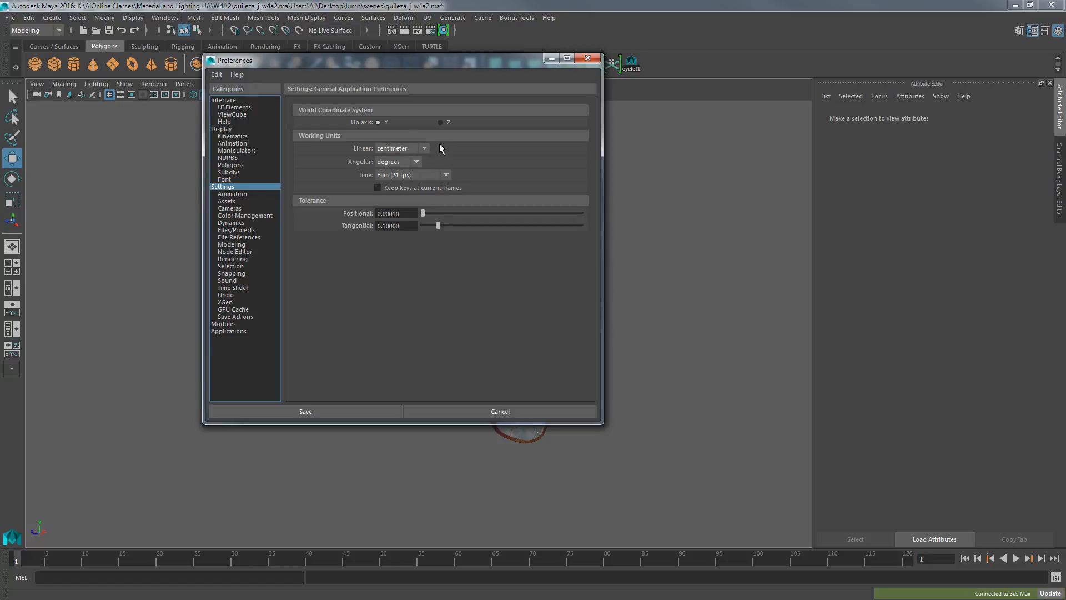
{"action": "left_click", "coordinate": [587, 58]}
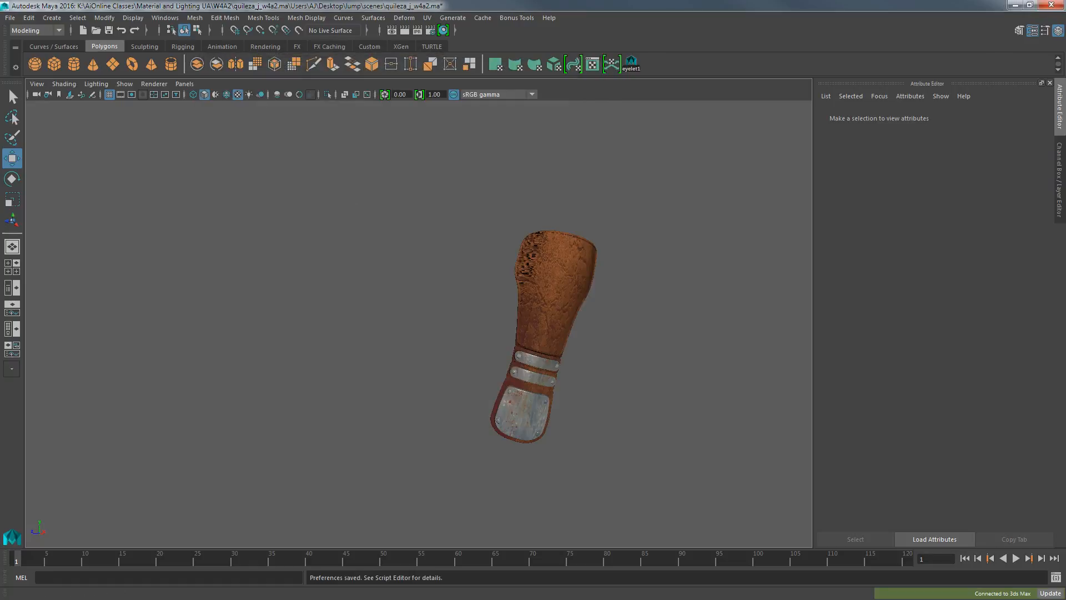
Switch to 3ds Max, set the system unit scale to 1 unit = 1.0 Centimeters, and close the units setup.
{"action": "key", "text": "alt+Tab"}
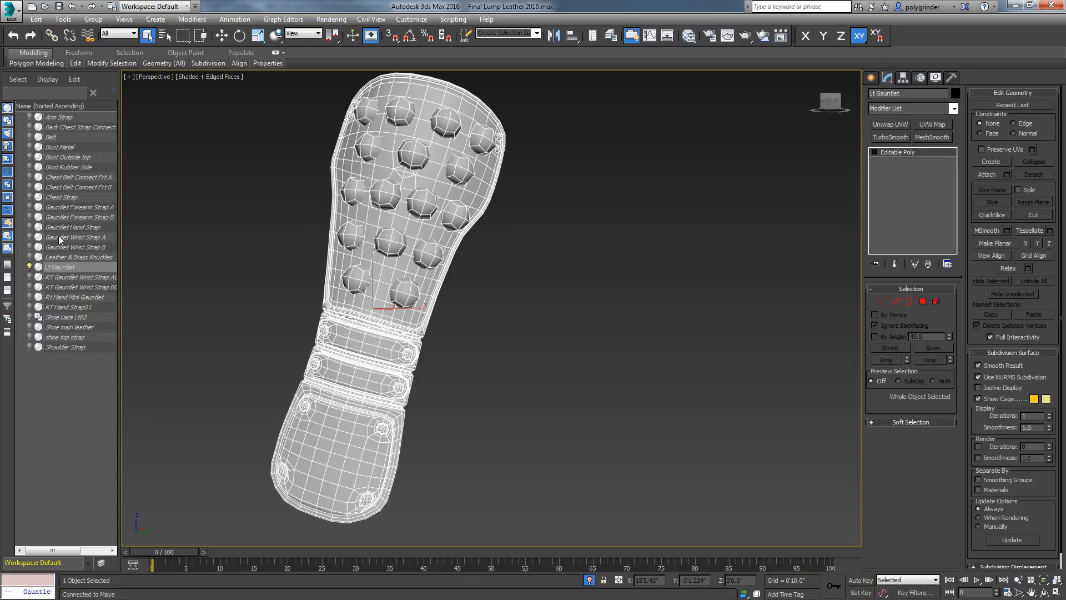
{"action": "left_click", "coordinate": [411, 19]}
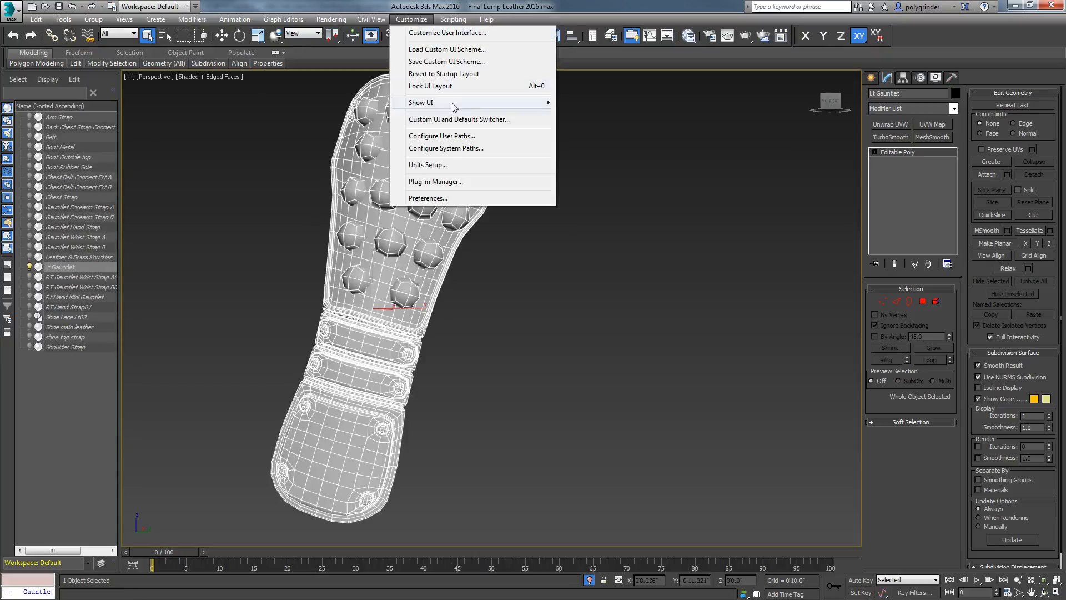
{"action": "left_click", "coordinate": [429, 165]}
{"action": "left_click_drag", "start_coordinate": [485, 195], "coordinate": [592, 169]}
{"action": "left_click", "coordinate": [612, 186]}
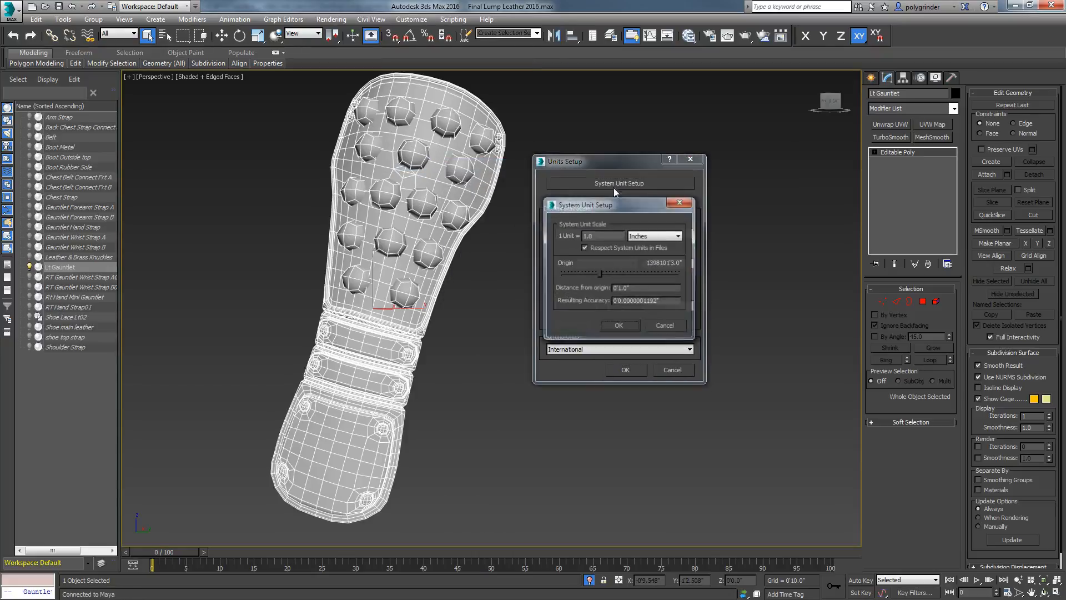
{"action": "left_click_drag", "start_coordinate": [624, 206], "coordinate": [679, 117]}
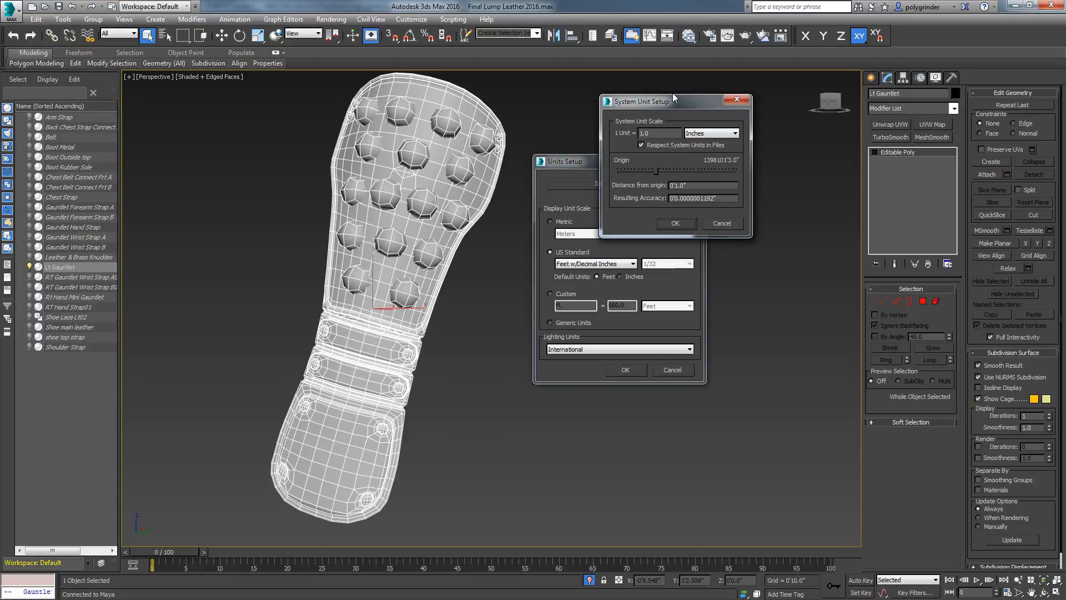
{"action": "left_click_drag", "start_coordinate": [673, 99], "coordinate": [633, 127]}
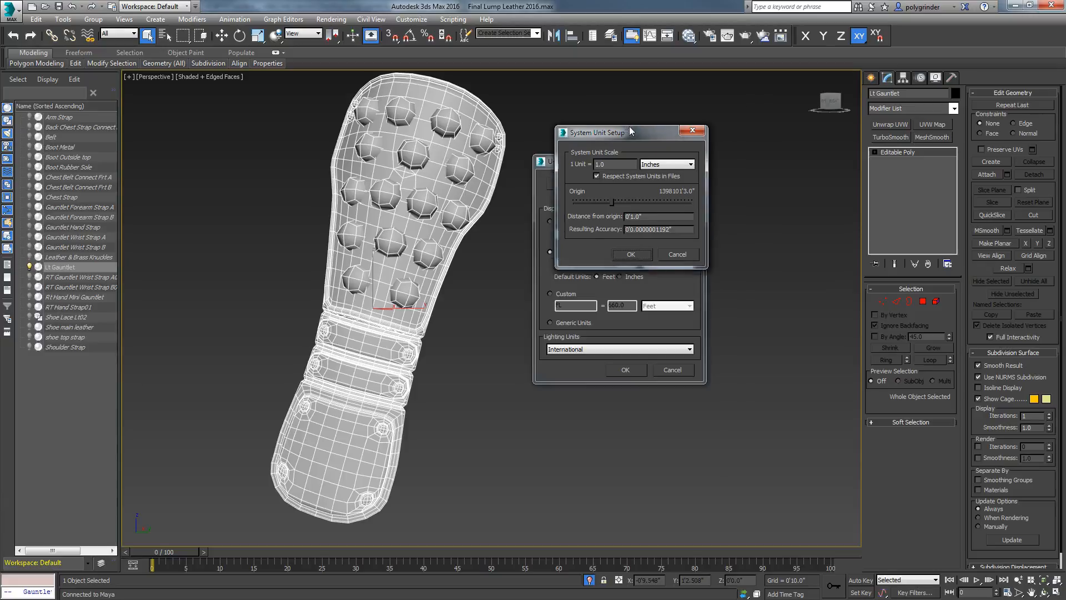
{"action": "left_click", "coordinate": [665, 163]}
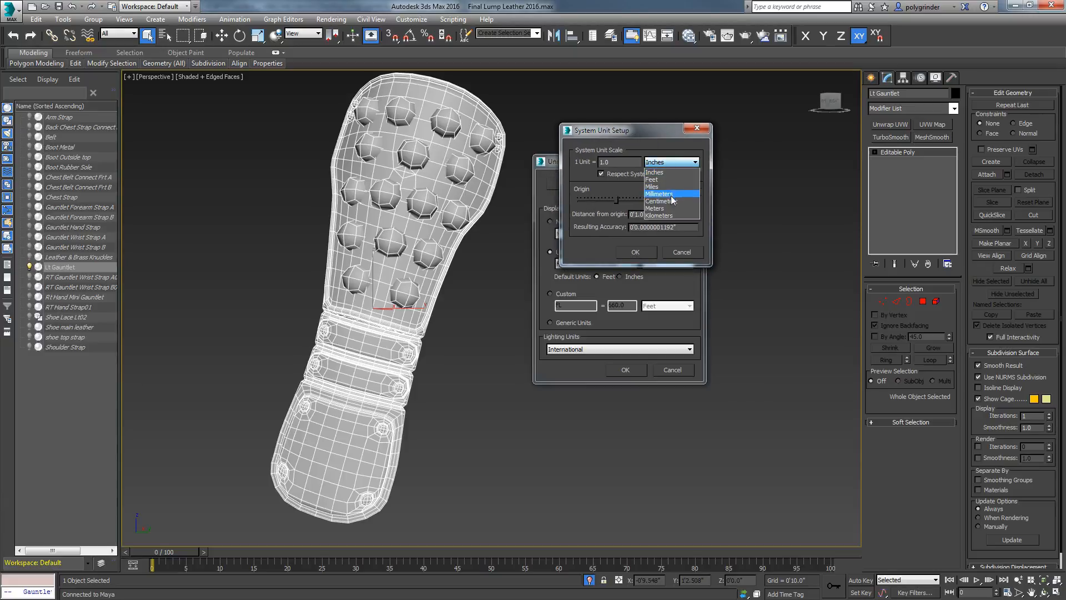
{"action": "left_click", "coordinate": [662, 201]}
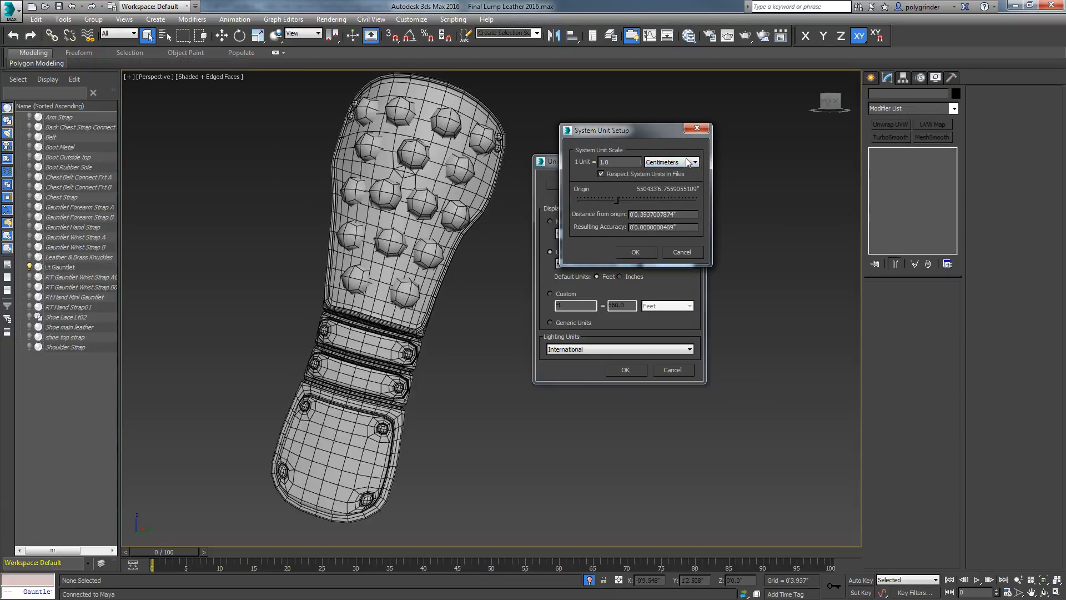
{"action": "left_click", "coordinate": [637, 251]}
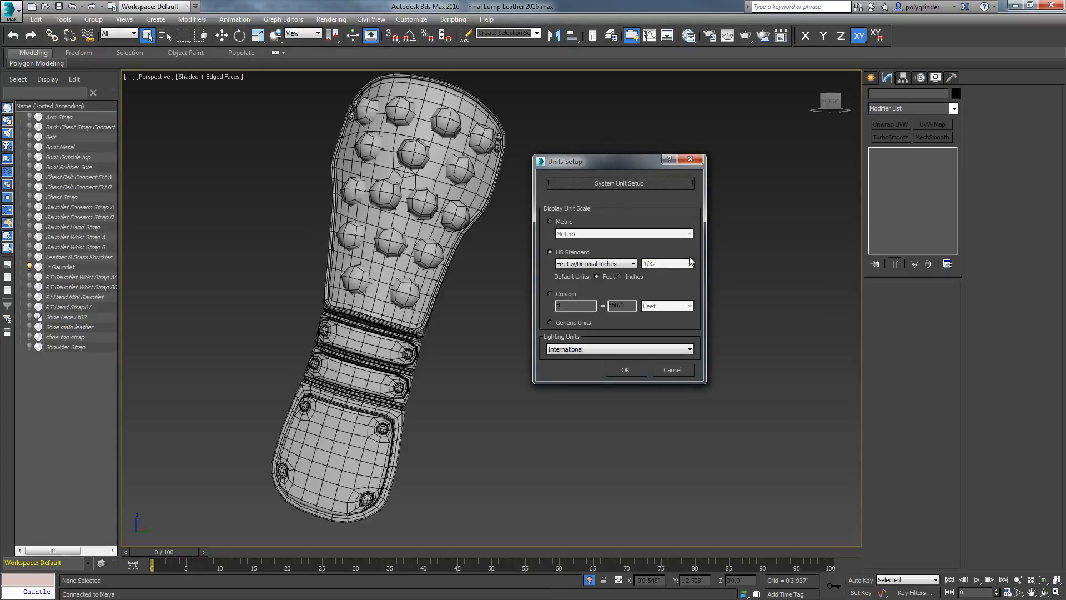
{"action": "left_click", "coordinate": [690, 160]}
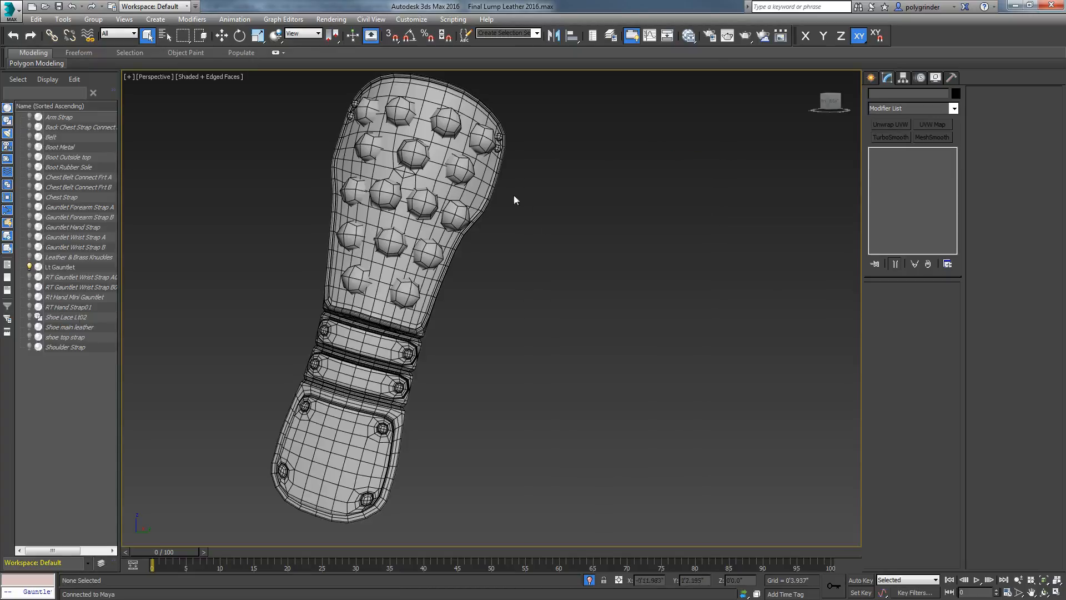
Add a Turn to Poly modifier to the Lt Gauntlet mesh.
{"action": "left_click", "coordinate": [411, 270]}
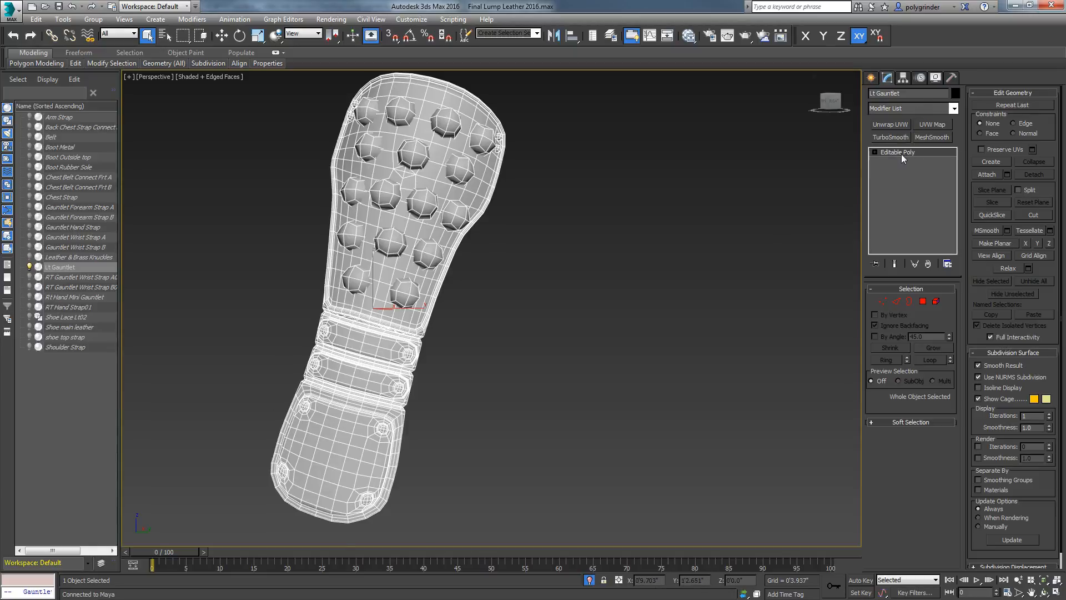
{"action": "left_click", "coordinate": [953, 109]}
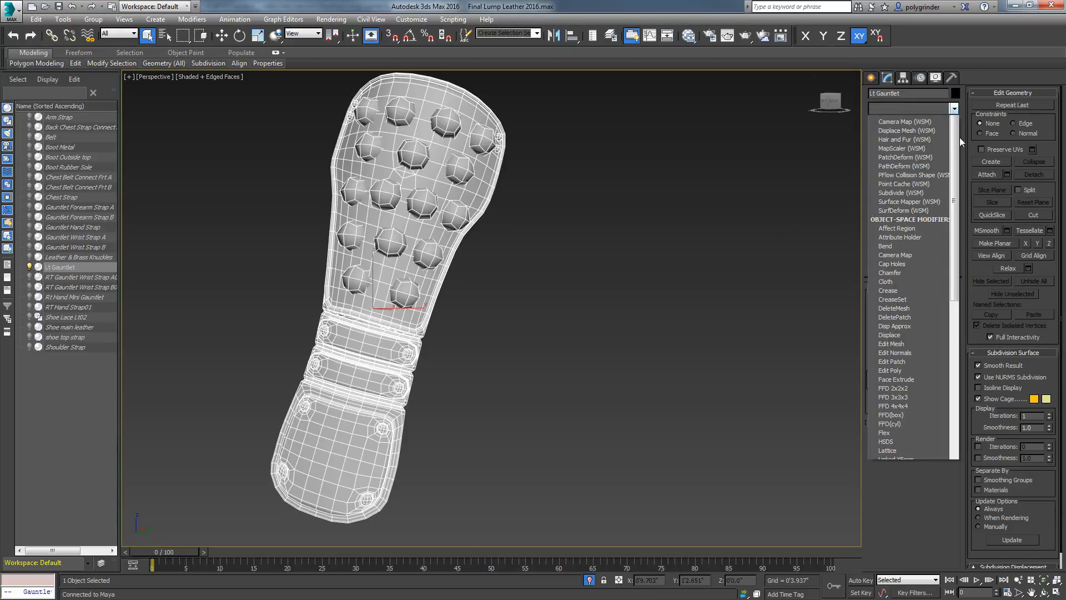
{"action": "left_click_drag", "start_coordinate": [952, 151], "coordinate": [948, 412]}
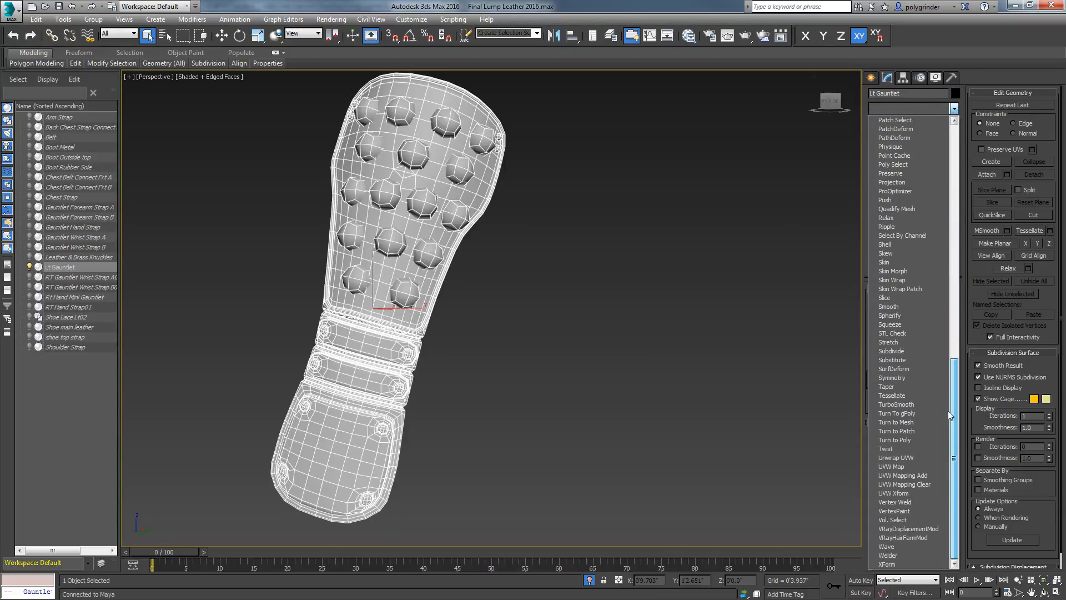
{"action": "left_click", "coordinate": [908, 440]}
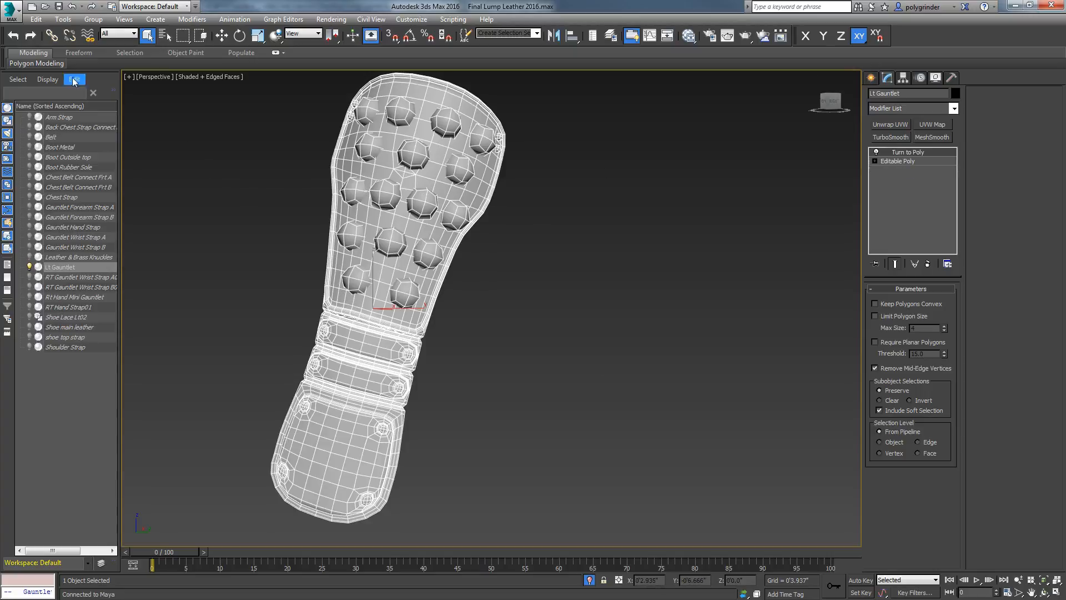
Send the Lt Gauntlet to Maya by updating the current scene.
{"action": "left_click", "coordinate": [15, 17]}
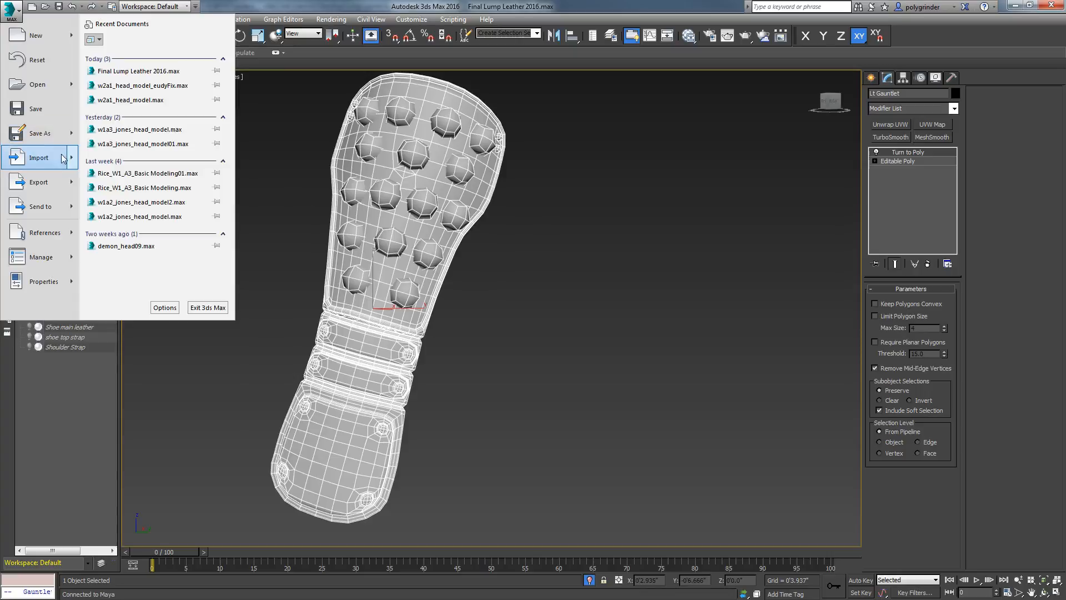
{"action": "mouse_move", "coordinate": [75, 184]}
{"action": "mouse_move", "coordinate": [72, 207]}
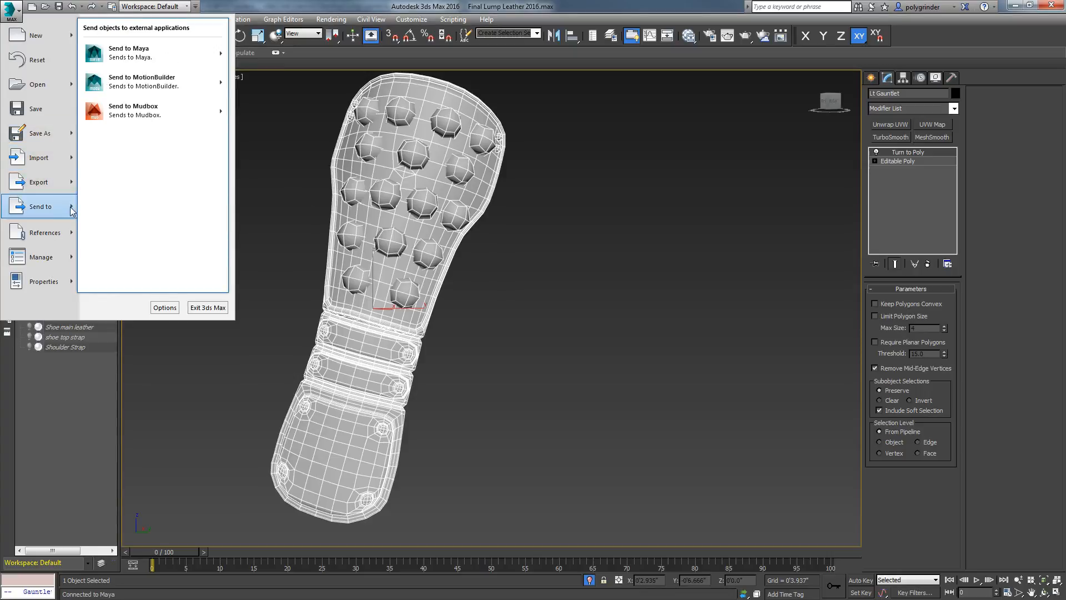
{"action": "mouse_move", "coordinate": [116, 60]}
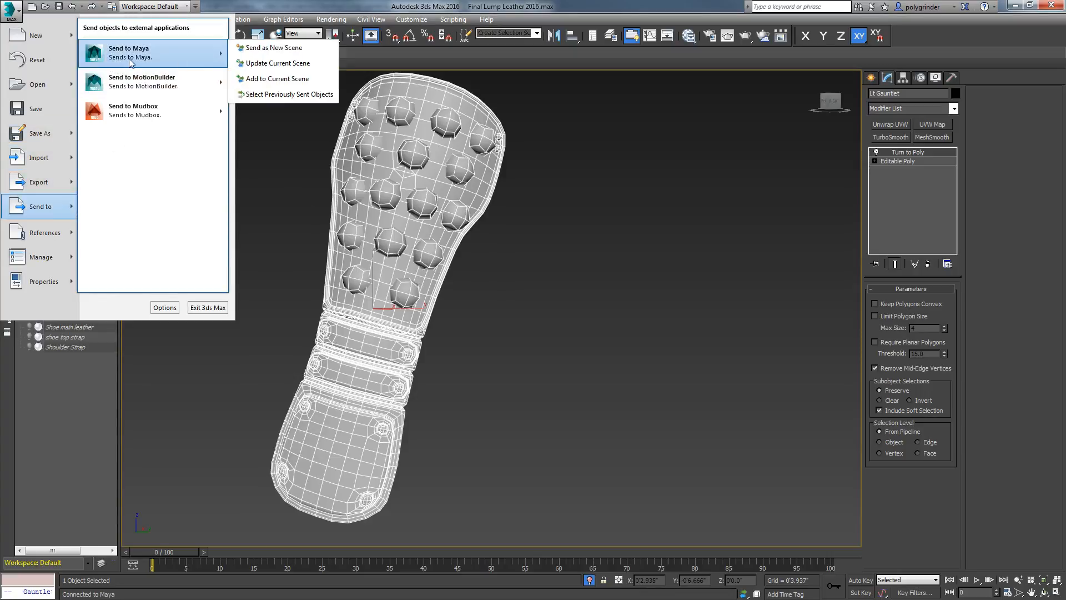
{"action": "left_click", "coordinate": [259, 66]}
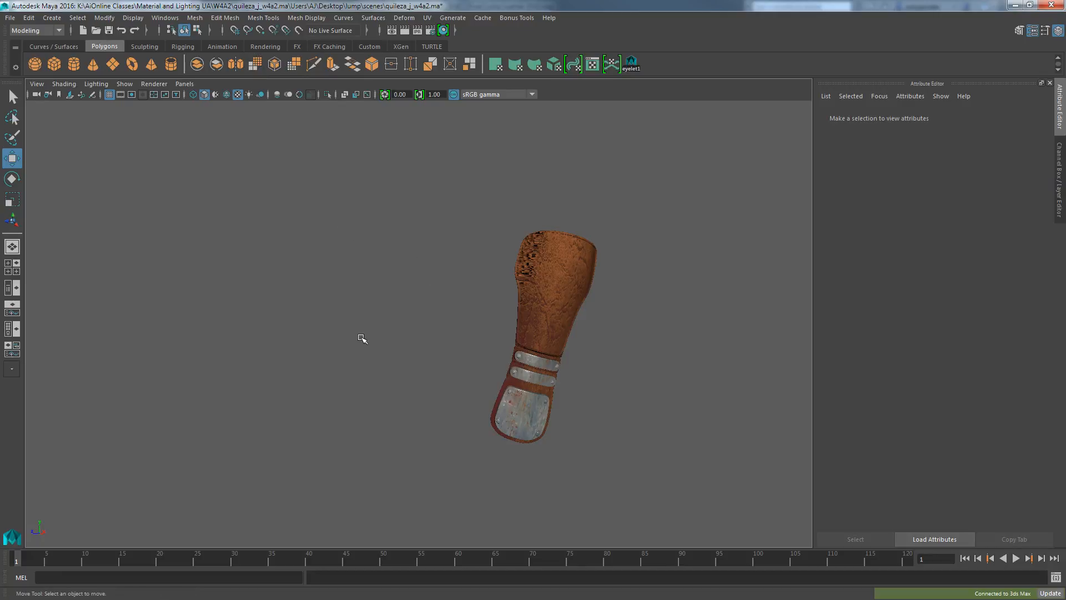
Move the newly imported white gauntlet beside the textured leather gauntlet and frame both for a size comparison.
{"action": "scroll", "coordinate": [373, 355], "scroll_direction": "down", "scroll_amount": 5}
{"action": "left_click", "coordinate": [466, 478]}
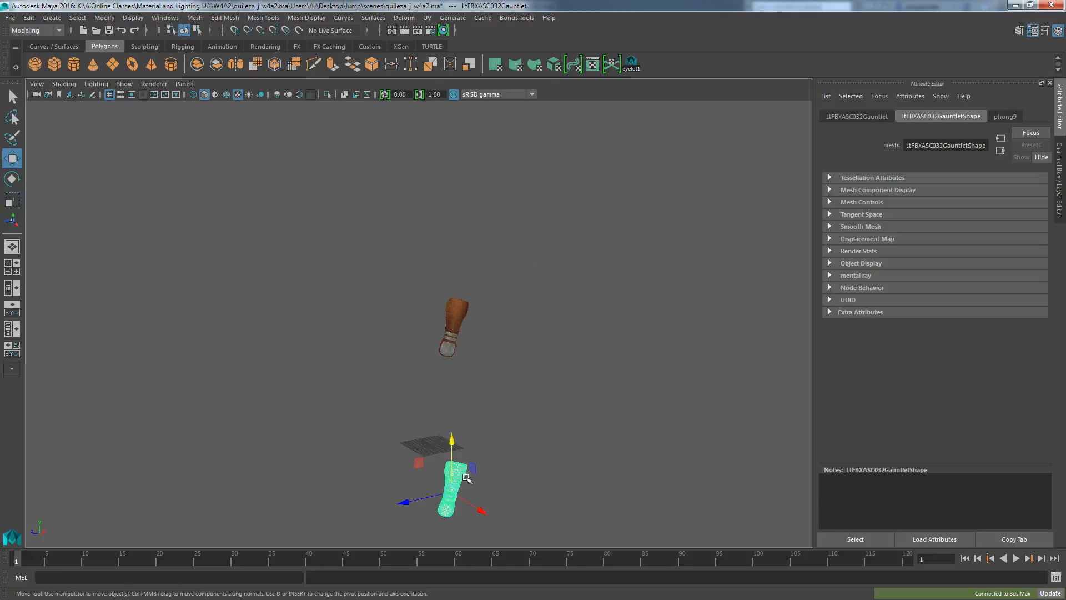
{"action": "left_click_drag", "start_coordinate": [452, 466], "coordinate": [357, 266]}
{"action": "scroll", "coordinate": [436, 260], "scroll_direction": "up", "scroll_amount": 1}
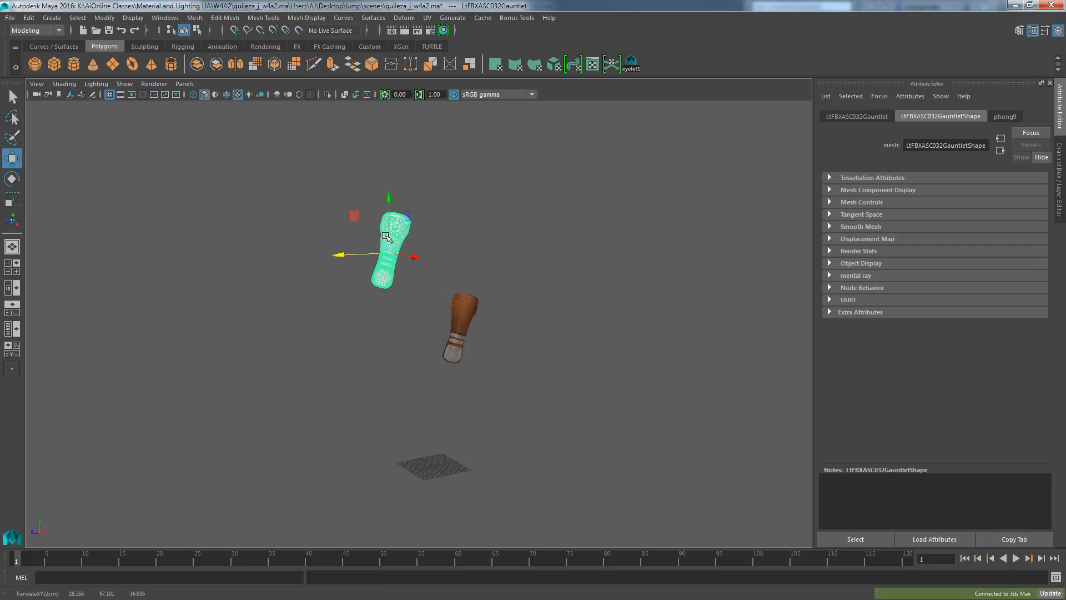
{"action": "left_click_drag", "start_coordinate": [391, 206], "coordinate": [398, 281]}
{"action": "scroll", "coordinate": [411, 325], "scroll_direction": "up", "scroll_amount": 4}
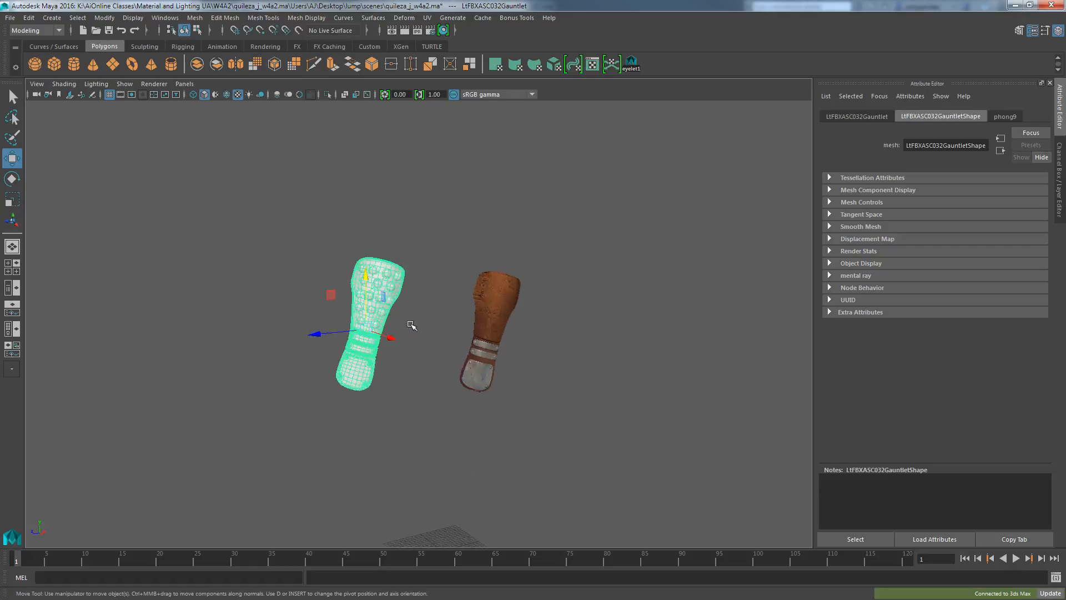
{"action": "left_click", "coordinate": [409, 324]}
{"action": "left_click", "coordinate": [319, 333]}
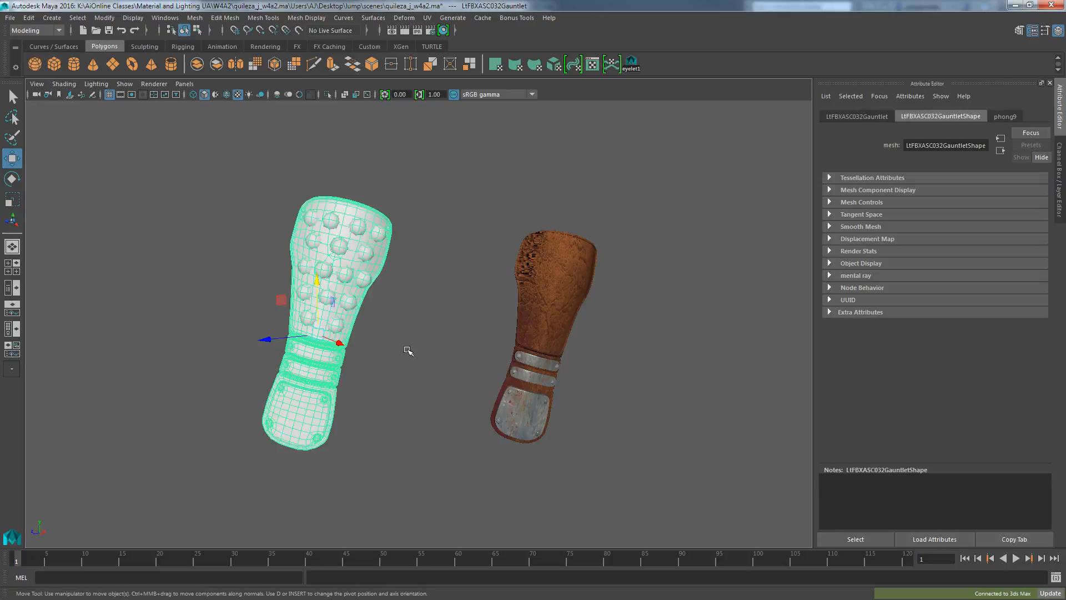
{"action": "scroll", "coordinate": [383, 341], "scroll_direction": "up", "scroll_amount": 2}
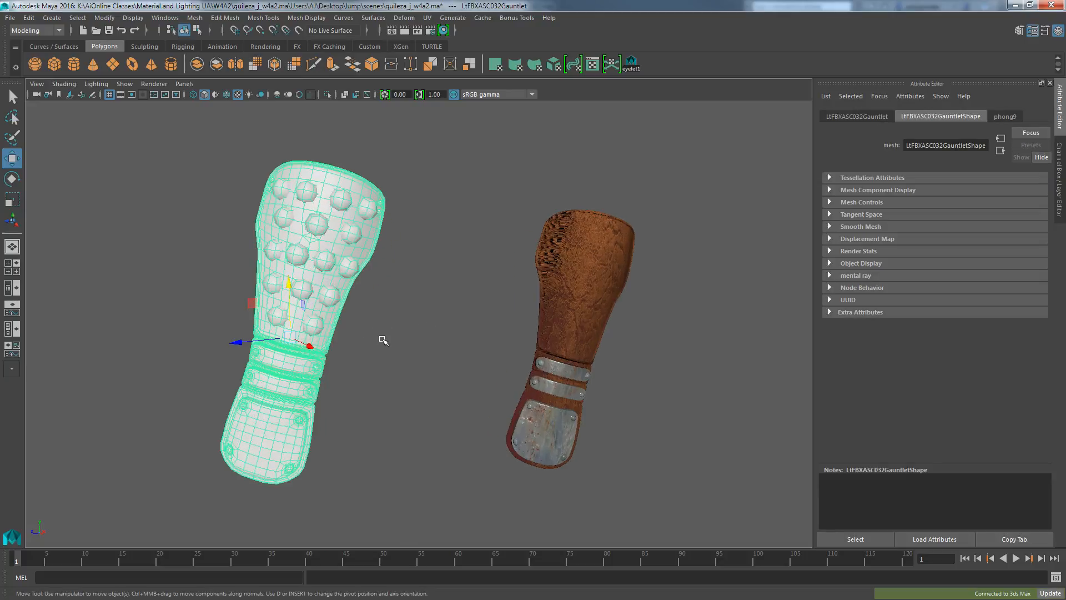
Rename the textured leather gauntlet's transform node as Maya_Gauntlet.
{"action": "left_click", "coordinate": [577, 283]}
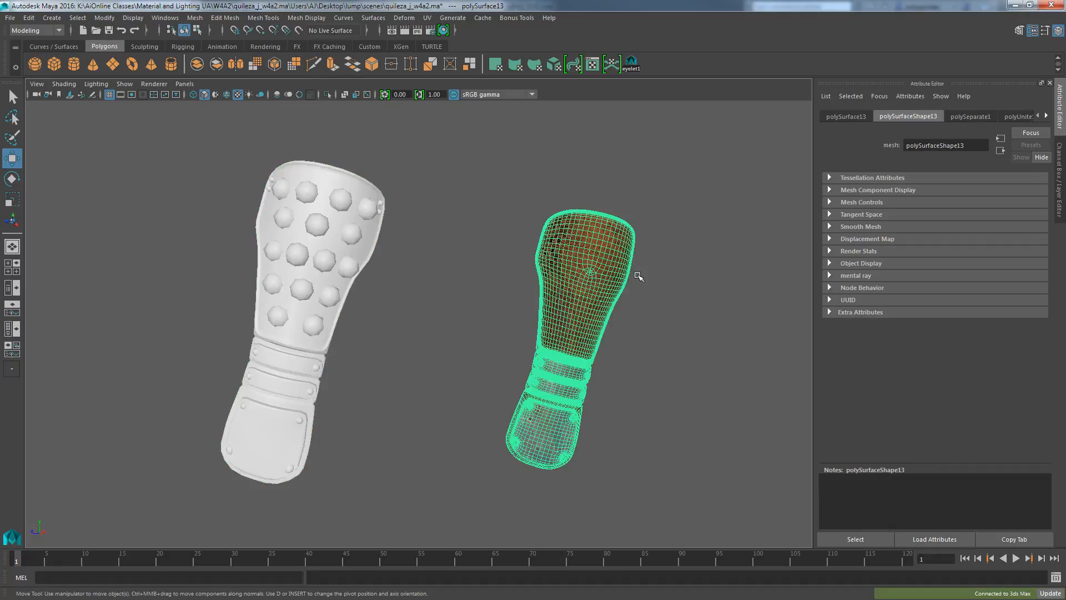
{"action": "left_click", "coordinate": [838, 118]}
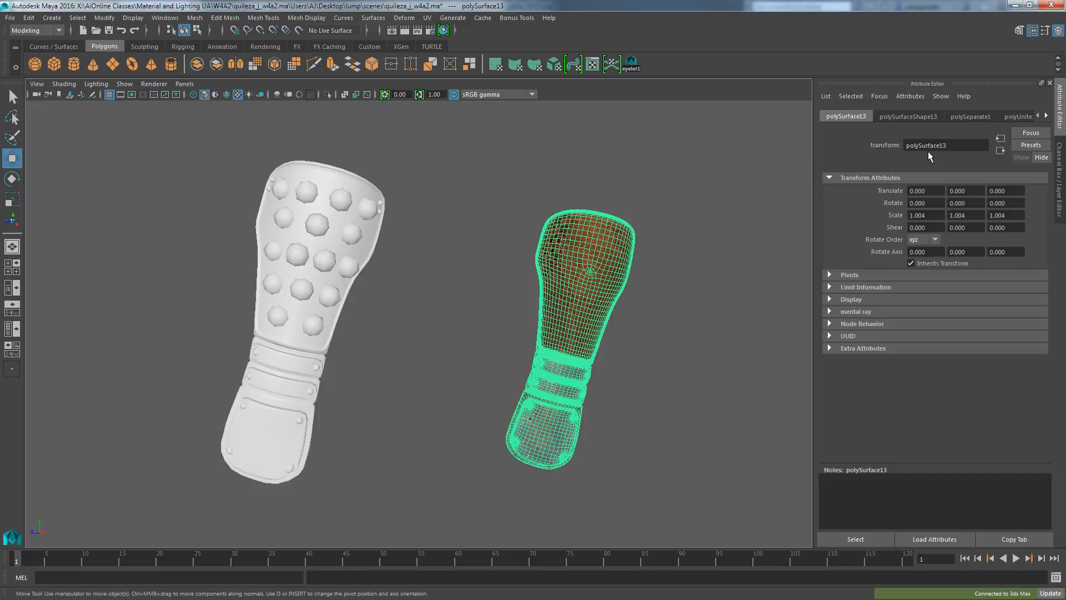
{"action": "double_click", "coordinate": [943, 144]}
{"action": "type", "text": "Maya_Gauntlet"}
{"action": "key", "text": "Return"}
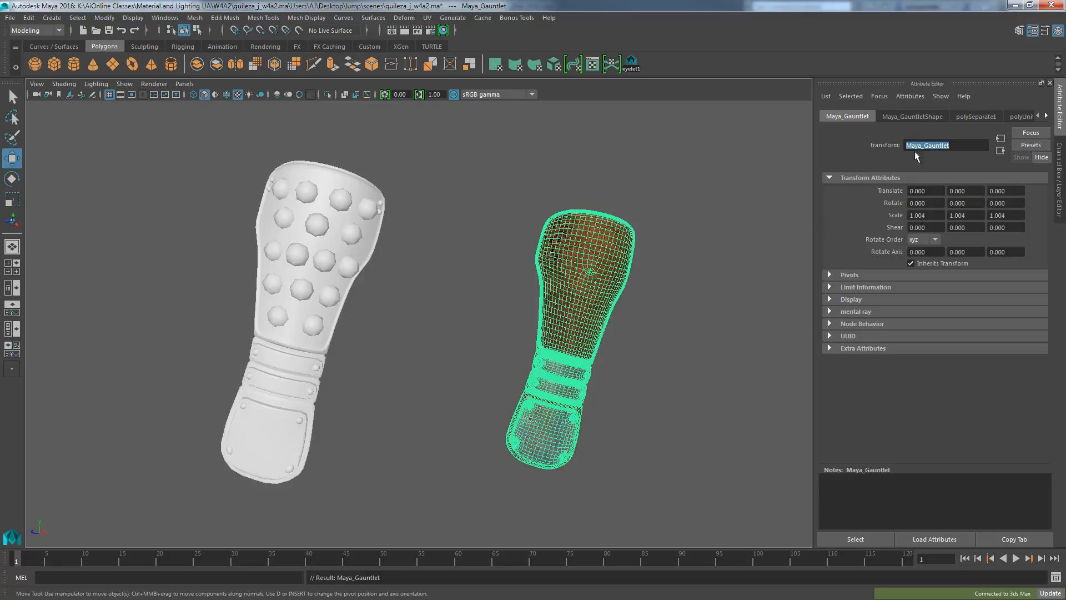
Rename the imported white studded gauntlet's transform node as MAx_Gauntlet.
{"action": "left_click", "coordinate": [490, 273]}
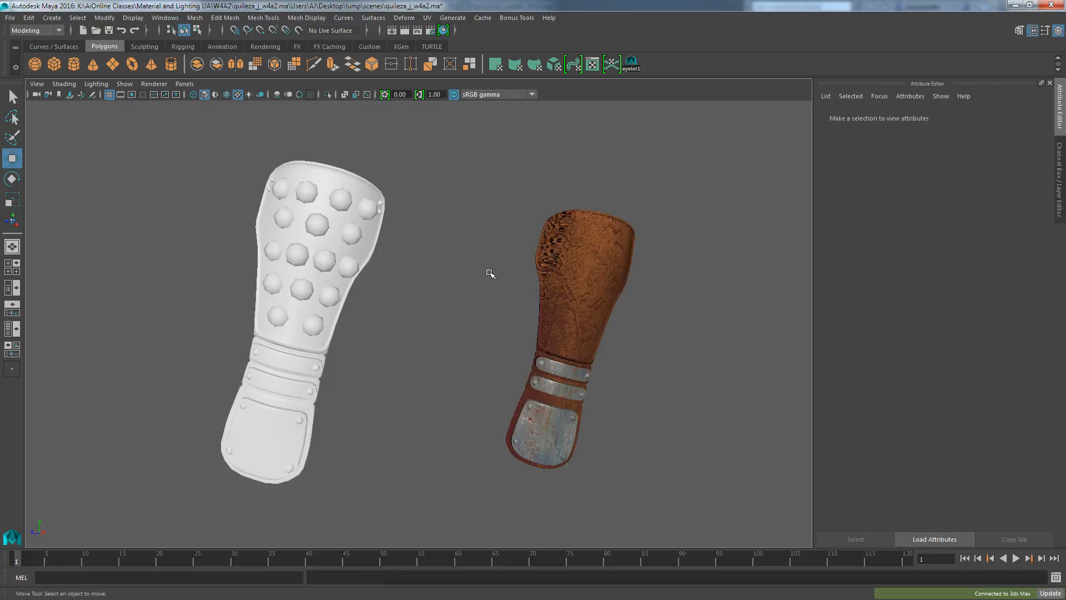
{"action": "left_click", "coordinate": [353, 255]}
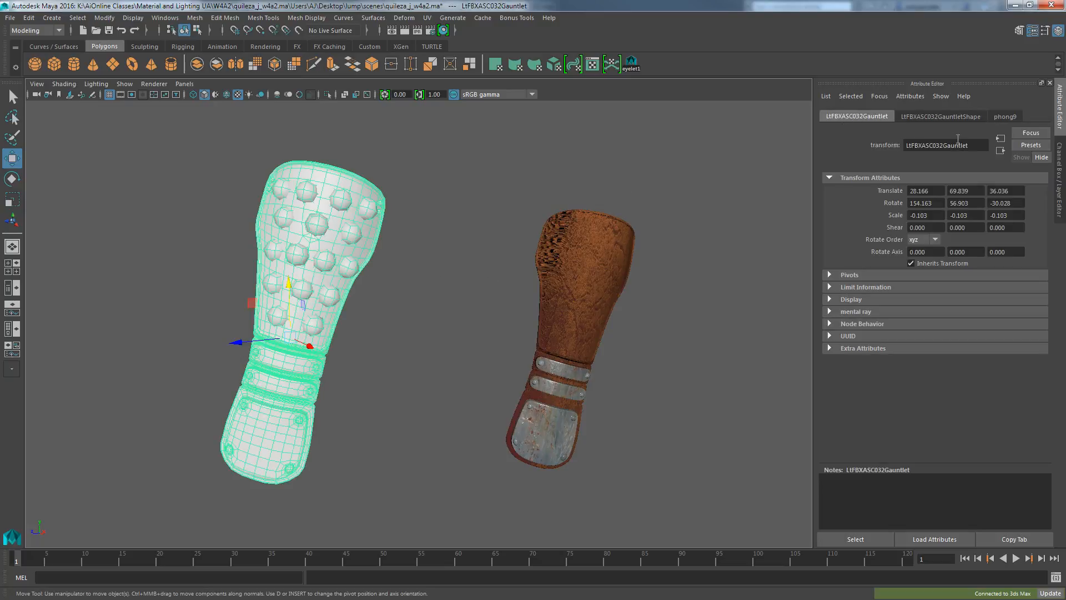
{"action": "left_click", "coordinate": [932, 117]}
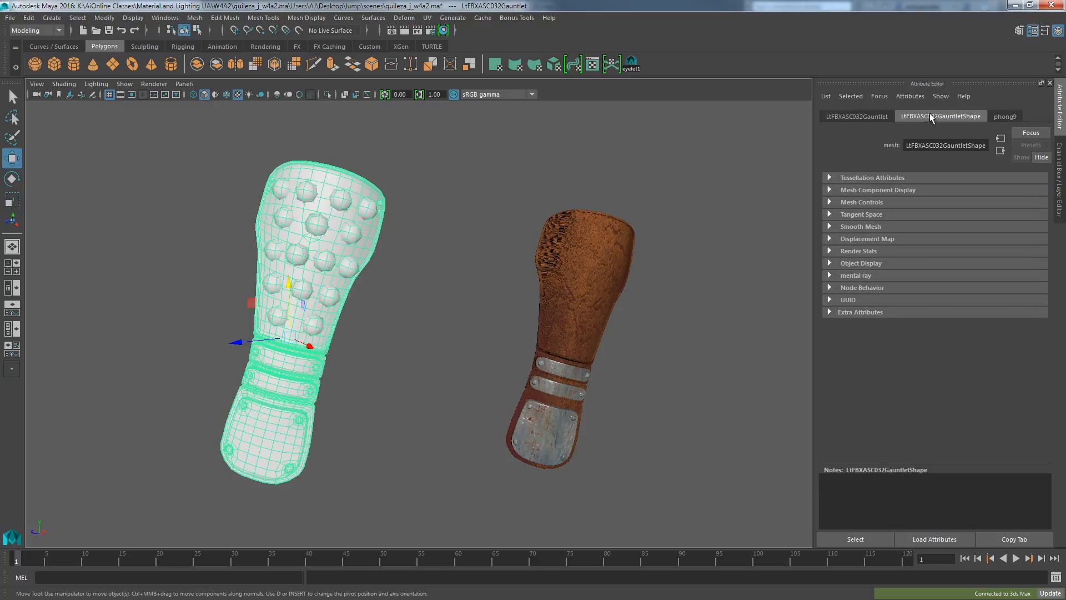
{"action": "left_click", "coordinate": [844, 117]}
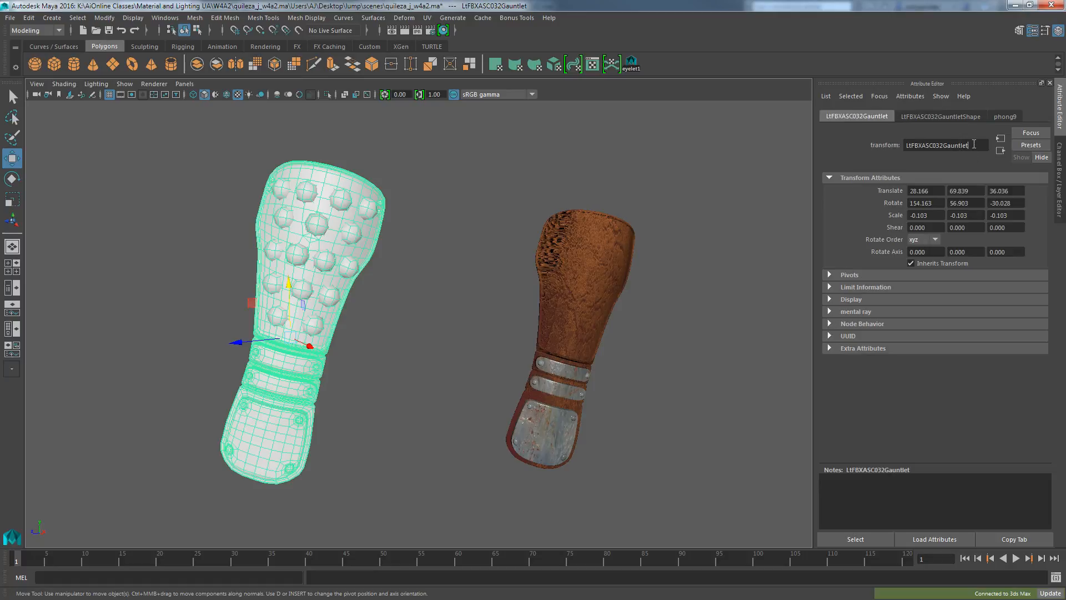
{"action": "double_click", "coordinate": [974, 144]}
{"action": "left_click", "coordinate": [916, 147]}
{"action": "left_click_drag", "start_coordinate": [941, 145], "coordinate": [869, 153]}
{"action": "key", "text": "BackSpace"}
{"action": "key", "text": "Delete"}
{"action": "type", "text": "MAx_"}
{"action": "key", "text": "Return"}
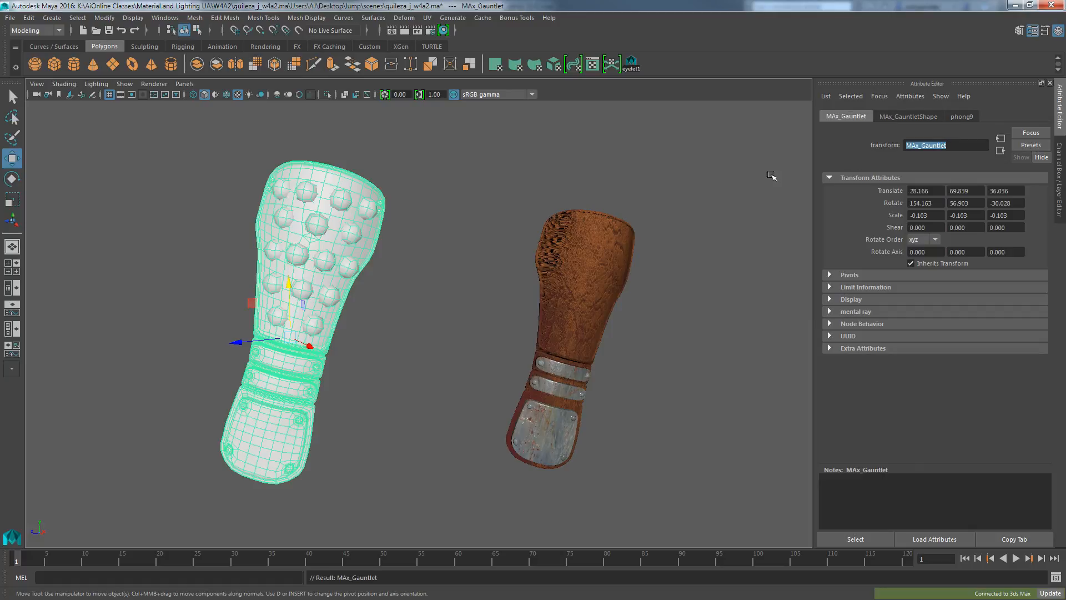
Select MAx_Gauntlet and then Maya_Gauntlet, and align their centres vertically with the Align Tool.
{"action": "left_click", "coordinate": [562, 302]}
{"action": "left_click", "coordinate": [339, 257]}
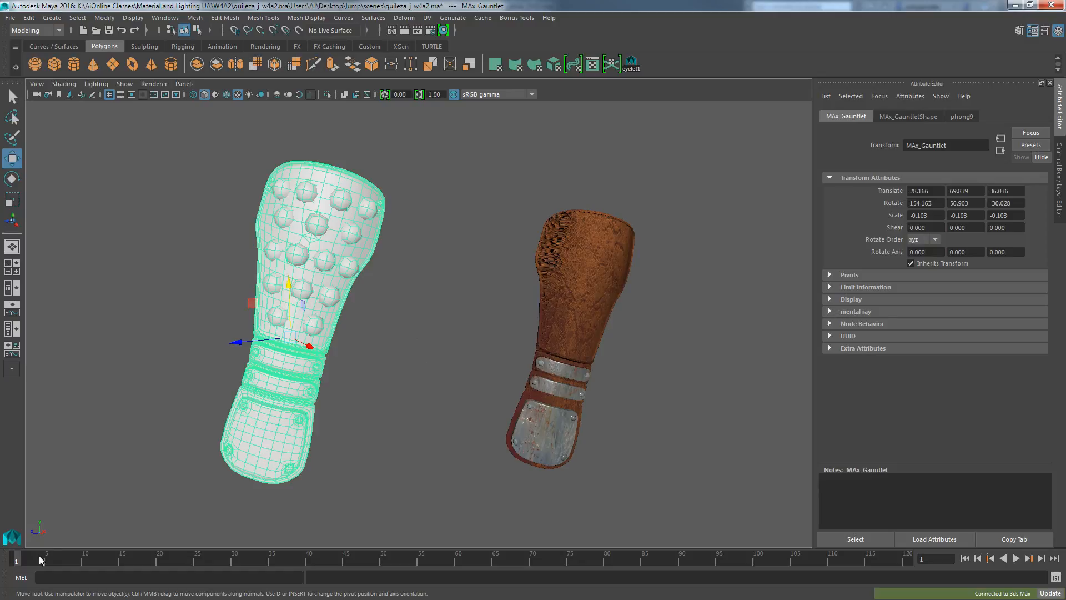
{"action": "left_click", "coordinate": [22, 556]}
{"action": "left_click", "coordinate": [308, 348]}
{"action": "left_click", "coordinate": [590, 302]}
{"action": "left_click", "coordinate": [303, 308]}
{"action": "left_click", "coordinate": [385, 362]}
{"action": "left_click", "coordinate": [298, 334]}
{"action": "left_click", "coordinate": [587, 287]}
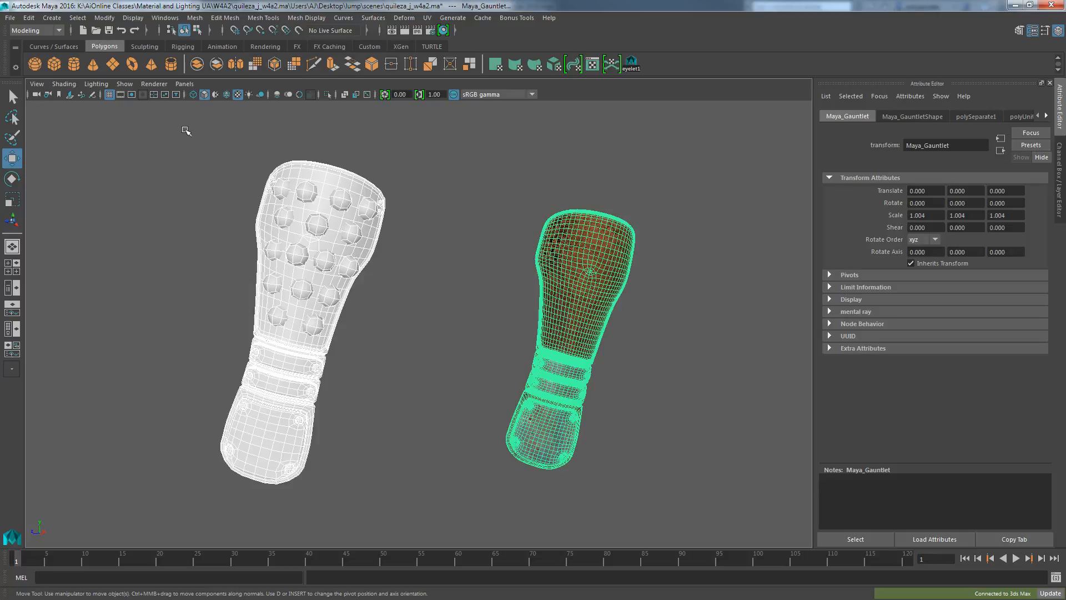
{"action": "left_click", "coordinate": [101, 18]}
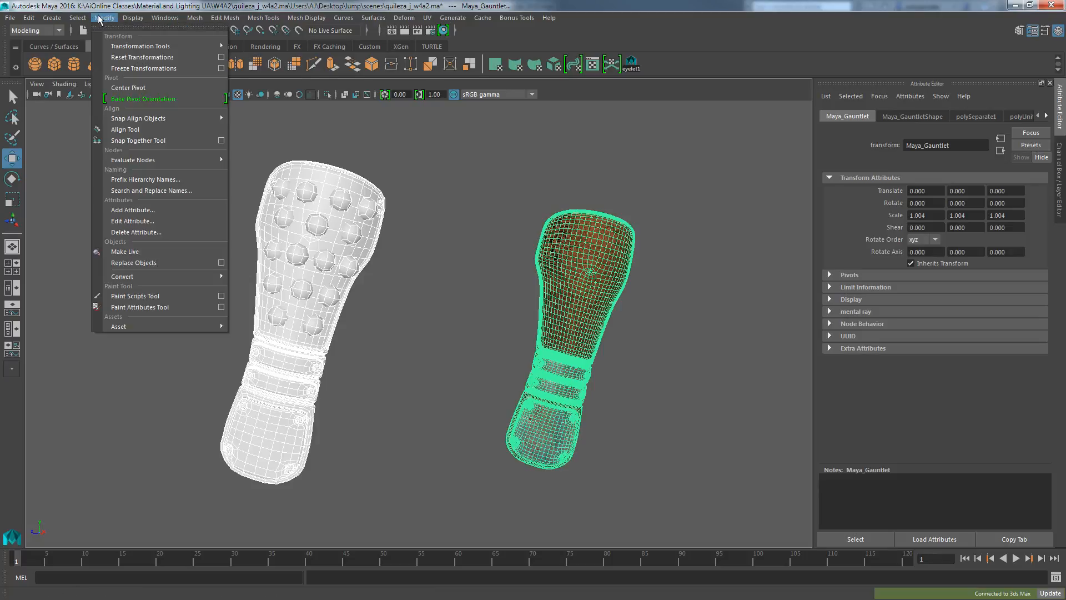
{"action": "left_click", "coordinate": [135, 129]}
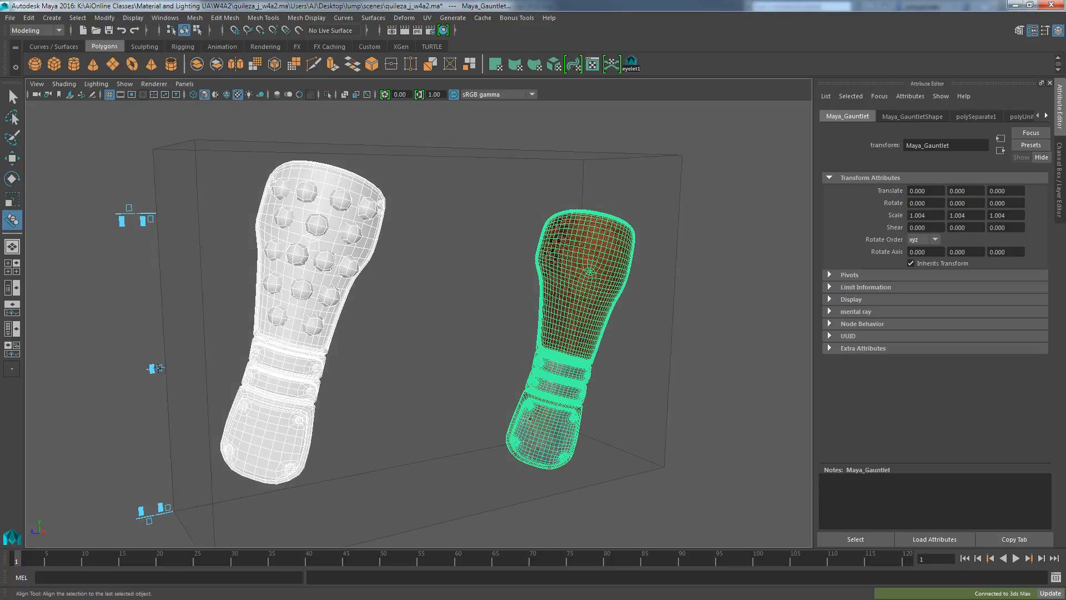
{"action": "left_click", "coordinate": [156, 368]}
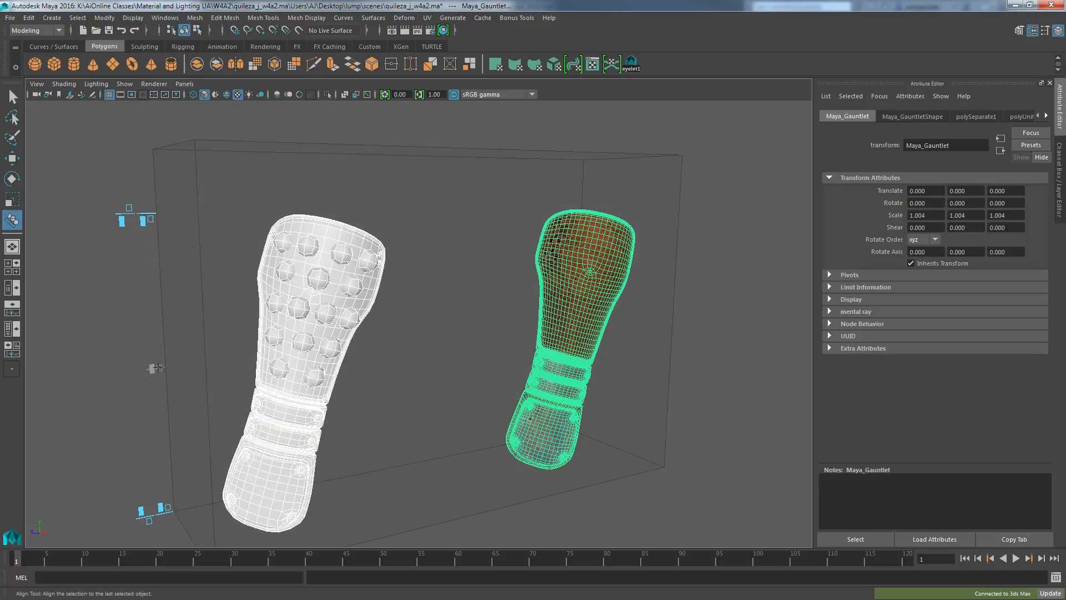
Align MAx_Gauntlet to Maya_Gauntlet by their centres both horizontally and vertically with the Align Tool.
{"action": "scroll", "coordinate": [167, 366], "scroll_direction": "down", "scroll_amount": 4}
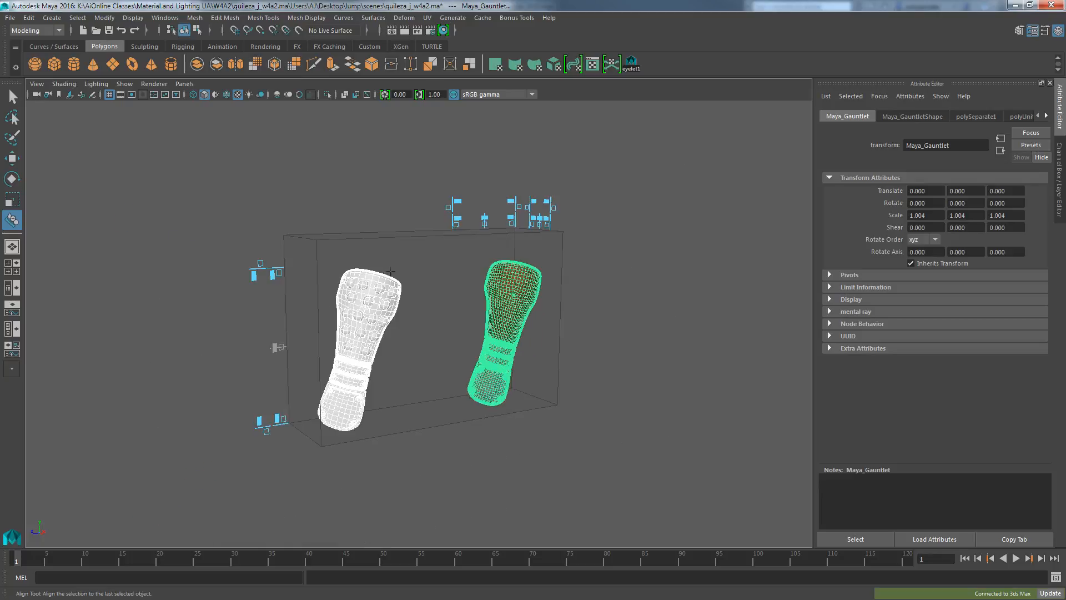
{"action": "left_click", "coordinate": [484, 219]}
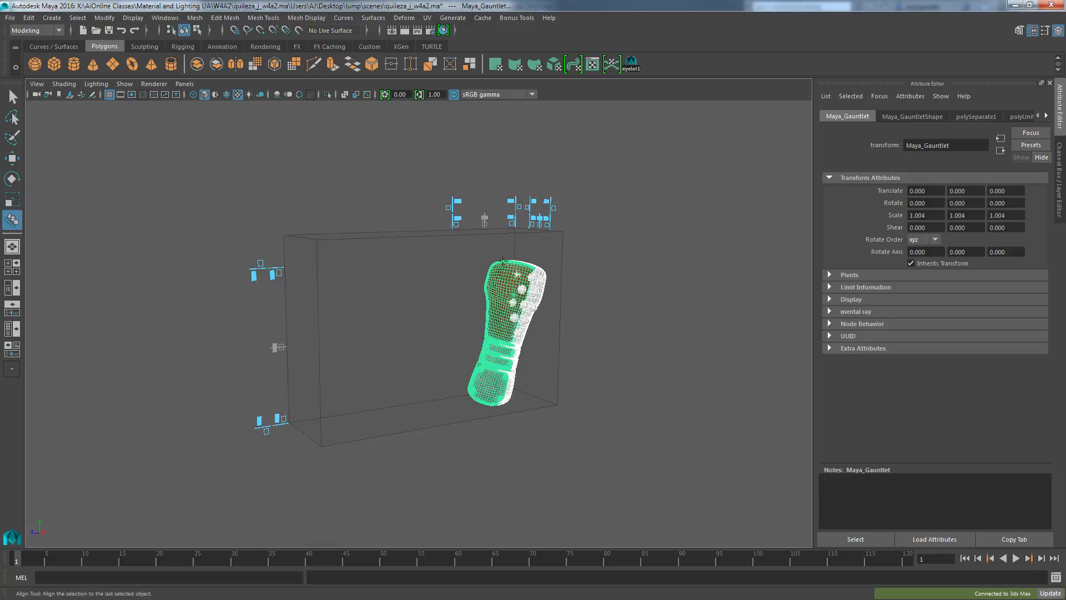
{"action": "key", "text": "ctrl+z"}
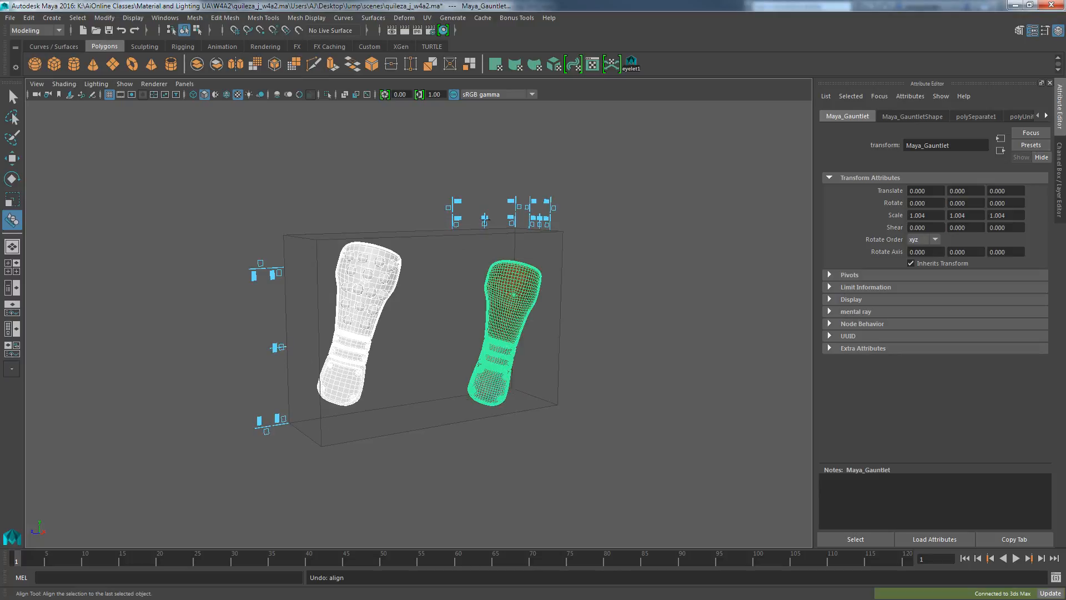
{"action": "left_click", "coordinate": [484, 219]}
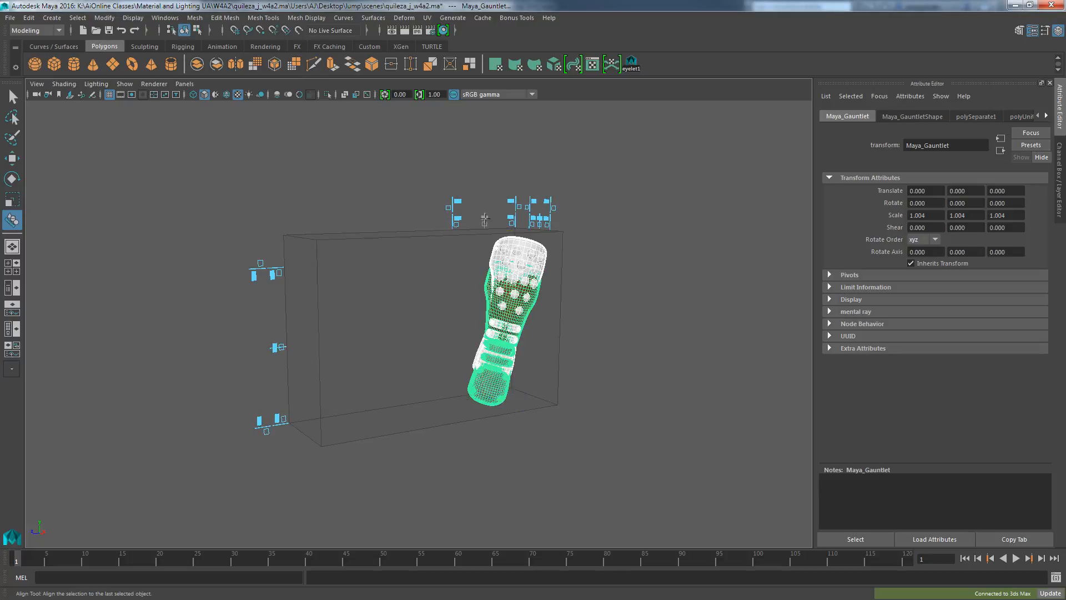
{"action": "left_click", "coordinate": [275, 348]}
{"action": "left_click_drag", "start_coordinate": [600, 395], "coordinate": [527, 390], "text": "alt"}
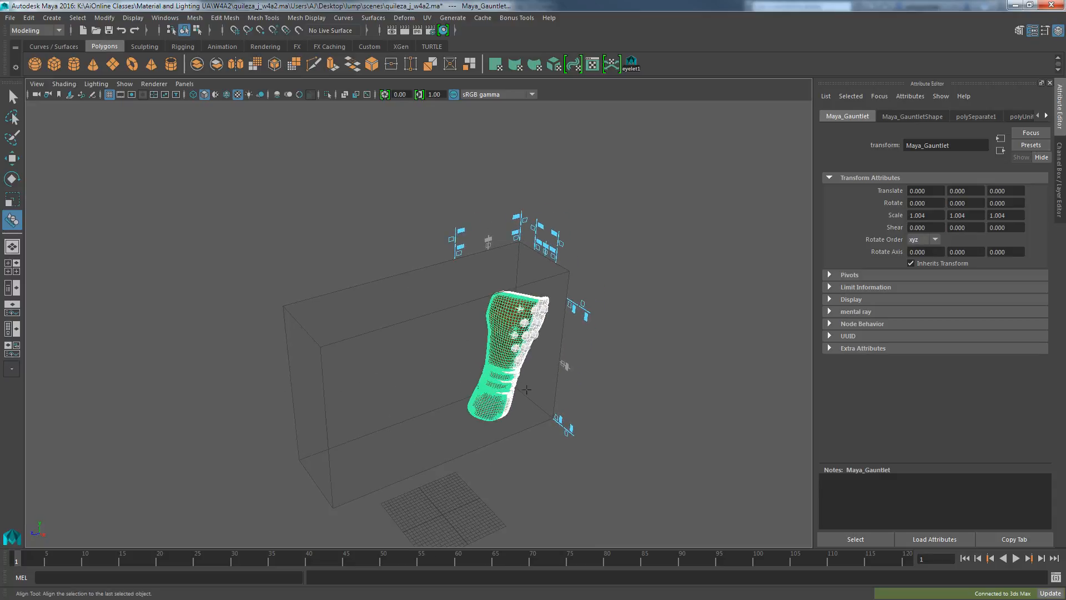
Centre the pivots of both selected gauntlets on their geometry.
{"action": "left_click", "coordinate": [13, 157]}
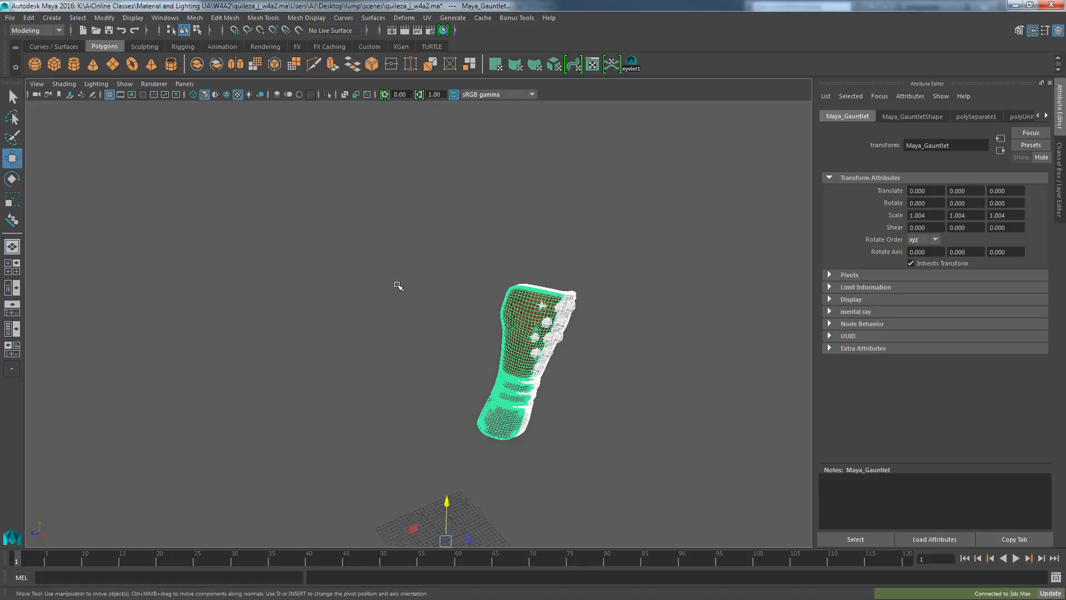
{"action": "middle_click_drag", "start_coordinate": [399, 287], "coordinate": [352, 318], "text": "alt"}
{"action": "left_click_drag", "start_coordinate": [352, 318], "coordinate": [274, 393], "text": "alt"}
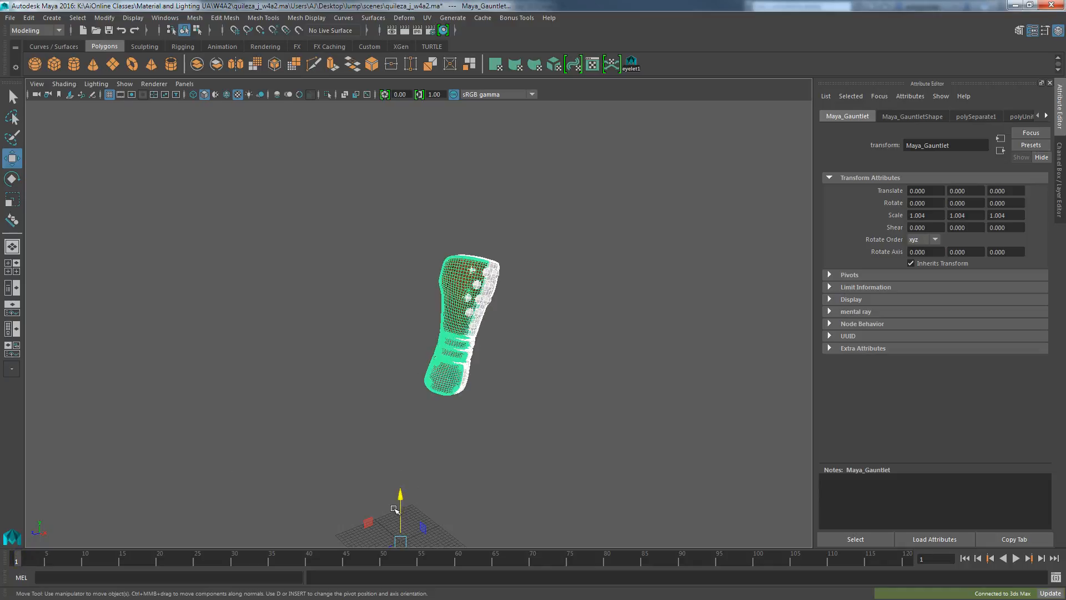
{"action": "left_click", "coordinate": [108, 16]}
{"action": "mouse_move", "coordinate": [139, 119]}
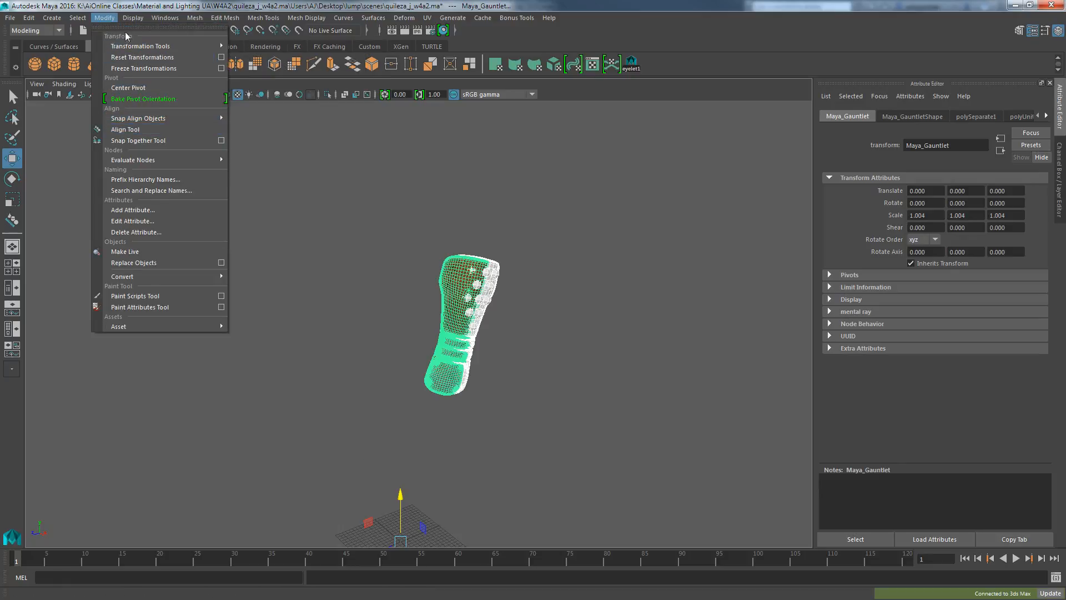
{"action": "mouse_move", "coordinate": [130, 20]}
{"action": "mouse_move", "coordinate": [165, 14]}
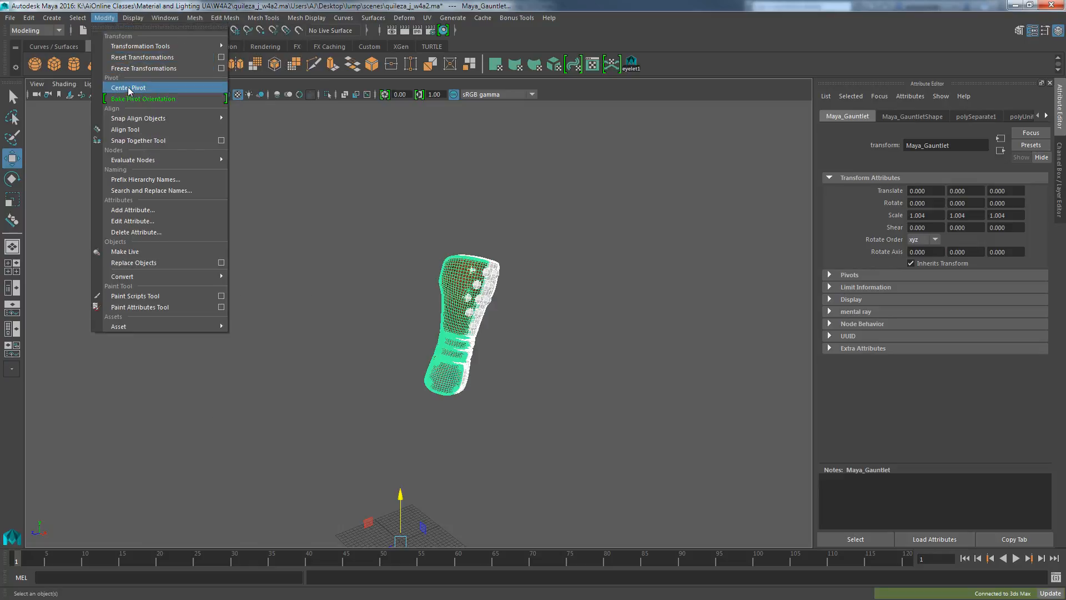
{"action": "left_click", "coordinate": [129, 89]}
{"action": "scroll", "coordinate": [490, 339], "scroll_direction": "up", "scroll_amount": 2}
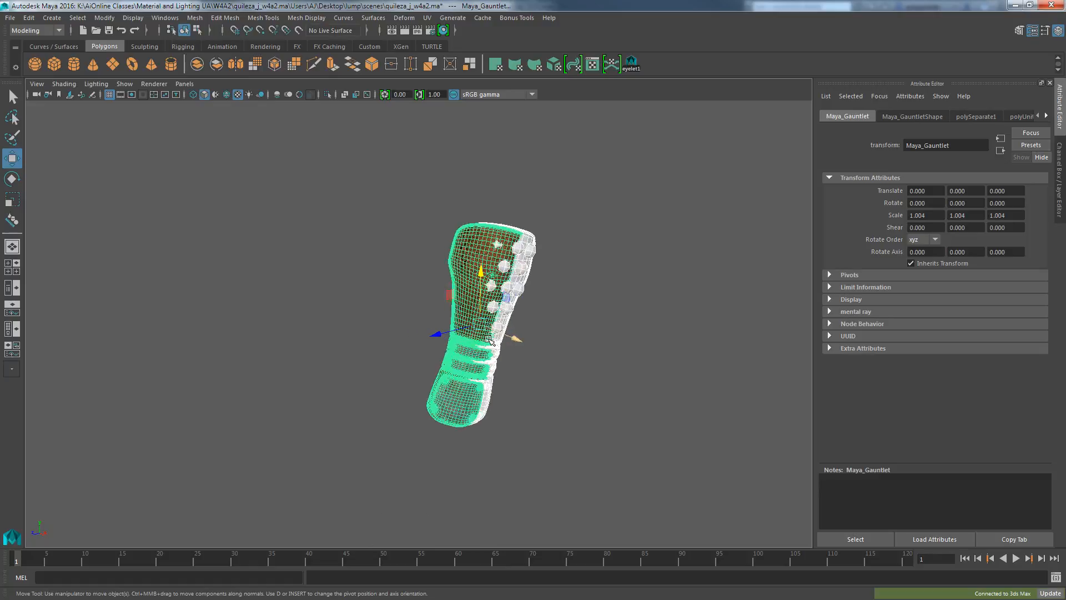
{"action": "scroll", "coordinate": [490, 340], "scroll_direction": "up", "scroll_amount": 1}
Move only MAx_Gauntlet onto the textured gauntlet so they overlap, at about 28.117 in X and 5.422 in Z.
{"action": "left_click_drag", "start_coordinate": [452, 335], "coordinate": [448, 335]}
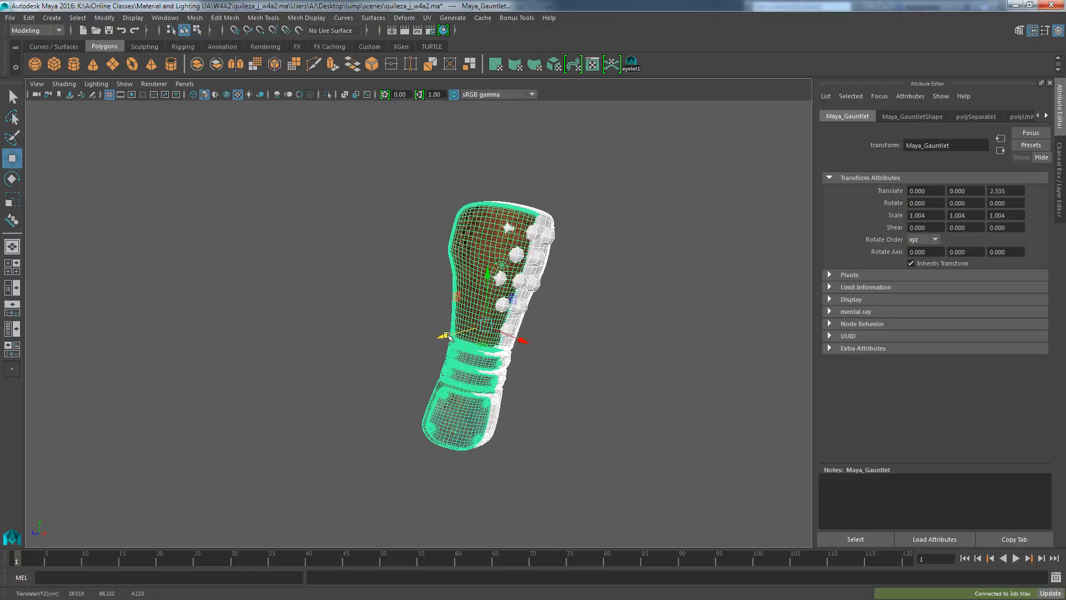
{"action": "key", "text": "ctrl+z"}
{"action": "left_click", "coordinate": [544, 304]}
{"action": "left_click", "coordinate": [533, 287]}
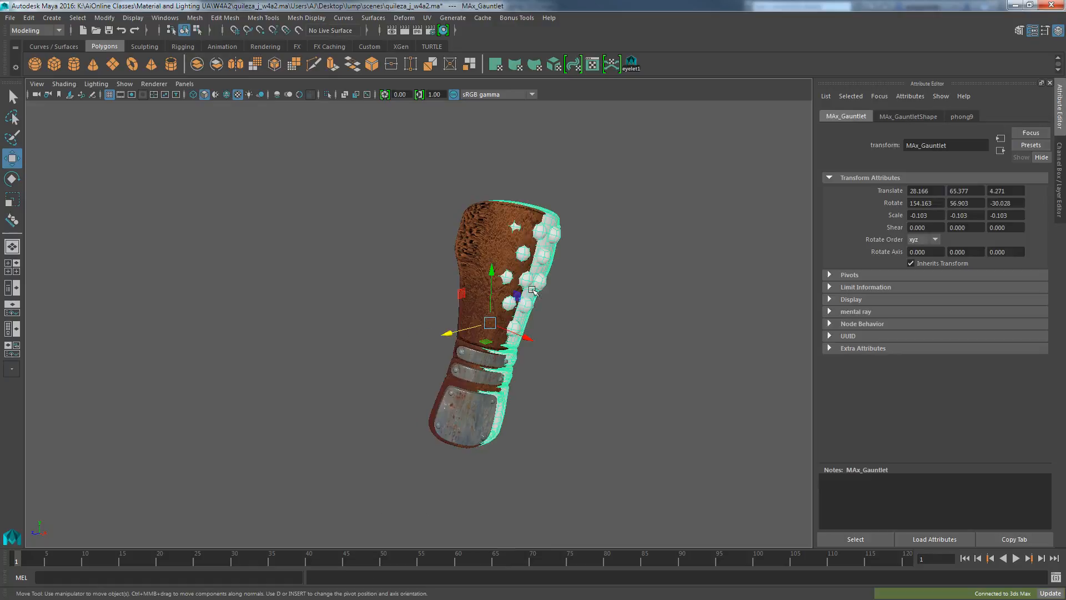
{"action": "left_click_drag", "start_coordinate": [448, 336], "coordinate": [437, 342]}
{"action": "left_click_drag", "start_coordinate": [693, 380], "coordinate": [572, 419], "text": "alt"}
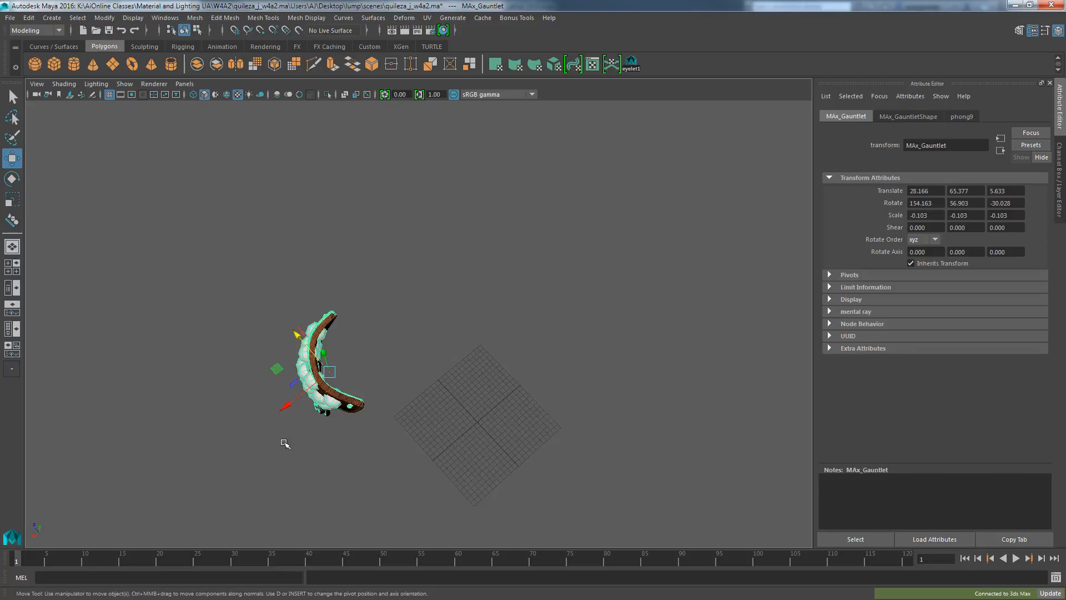
{"action": "left_click_drag", "start_coordinate": [287, 405], "coordinate": [281, 405]}
{"action": "left_click_drag", "start_coordinate": [302, 448], "coordinate": [316, 377], "text": "alt"}
{"action": "left_click_drag", "start_coordinate": [508, 398], "coordinate": [512, 421], "text": "alt"}
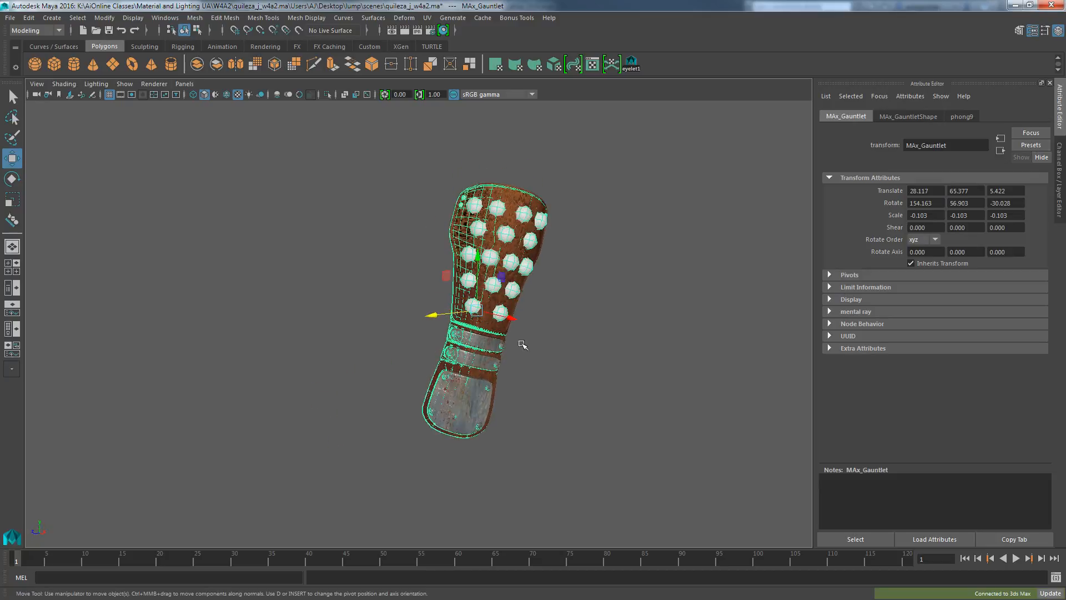
Move MAx_Gauntlet beside the textured gauntlet to about 19.652 in Z, and turn on its smooth mesh preview.
{"action": "left_click_drag", "start_coordinate": [432, 315], "coordinate": [311, 336]}
{"action": "left_click_drag", "start_coordinate": [388, 460], "coordinate": [395, 367], "text": "alt"}
{"action": "left_click", "coordinate": [385, 335]}
{"action": "scroll", "coordinate": [385, 335], "scroll_direction": "up", "scroll_amount": 5}
{"action": "scroll", "coordinate": [395, 366], "scroll_direction": "down", "scroll_amount": 4}
{"action": "left_click", "coordinate": [360, 348]}
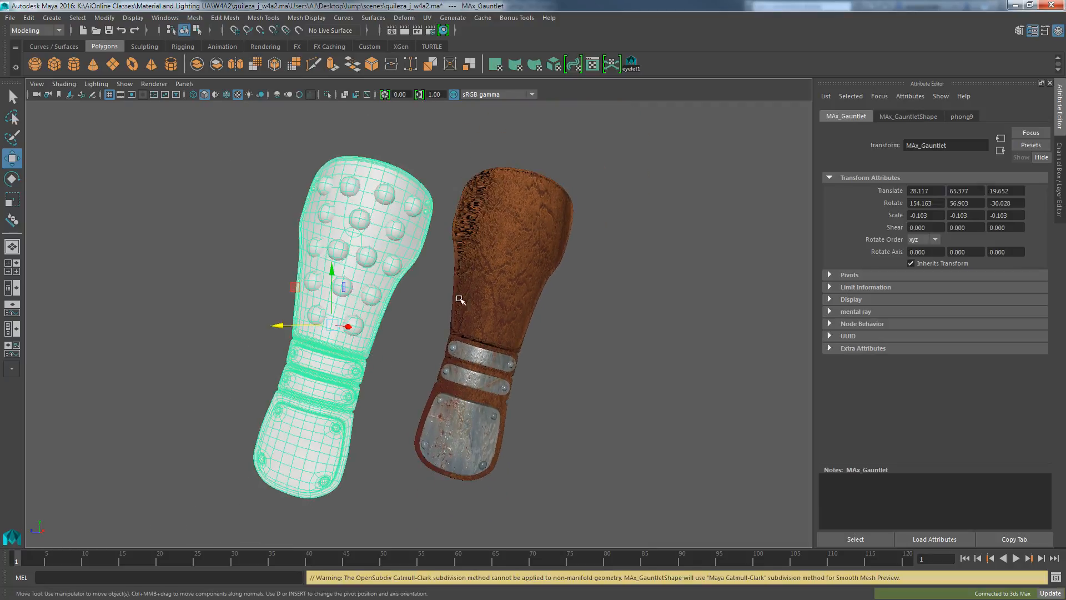
{"action": "left_click", "coordinate": [415, 332]}
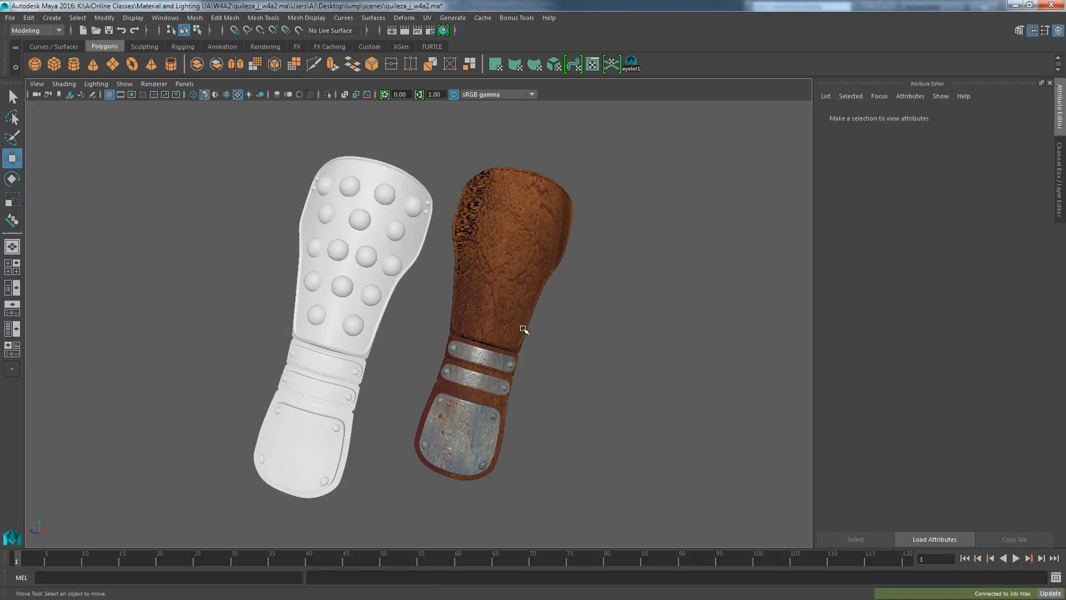
Select the textured gauntlet and the white studded gauntlet in turn to compare their size and meshes.
{"action": "scroll", "coordinate": [524, 329], "scroll_direction": "up", "scroll_amount": 2}
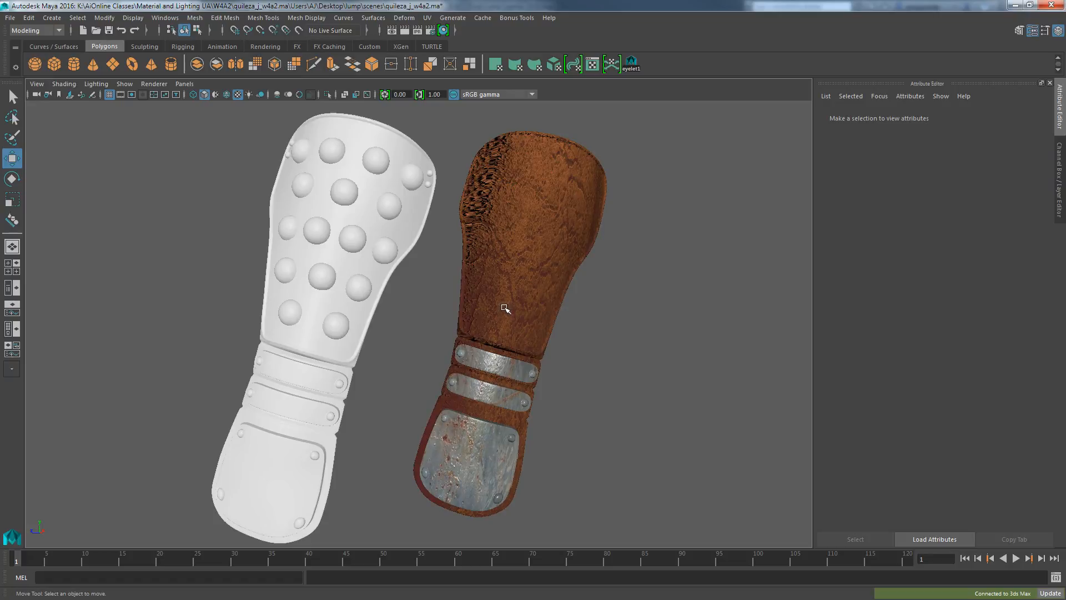
{"action": "left_click", "coordinate": [505, 310]}
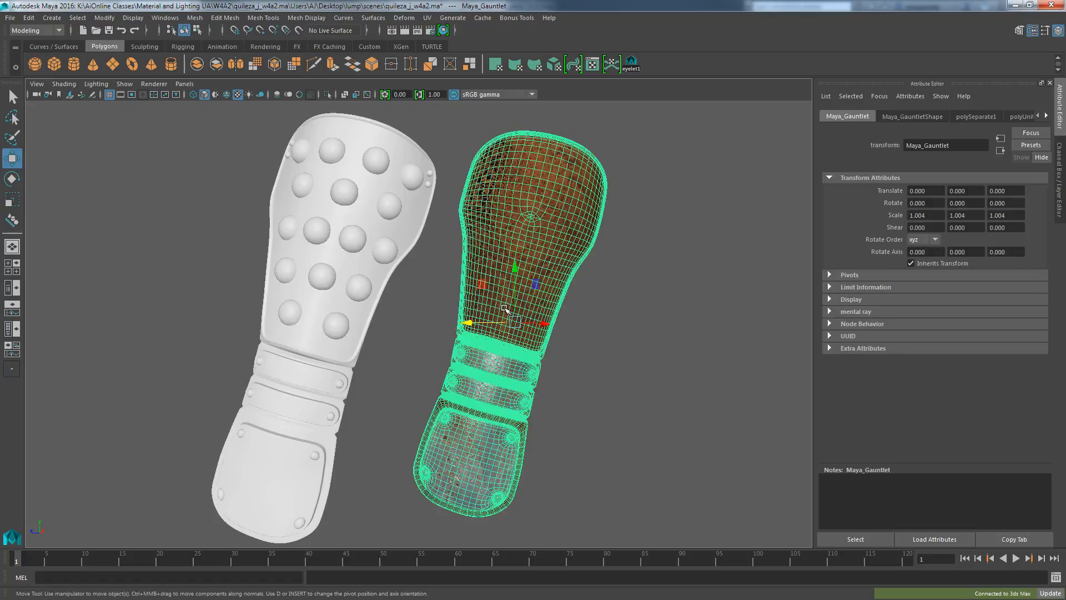
{"action": "left_click", "coordinate": [373, 281]}
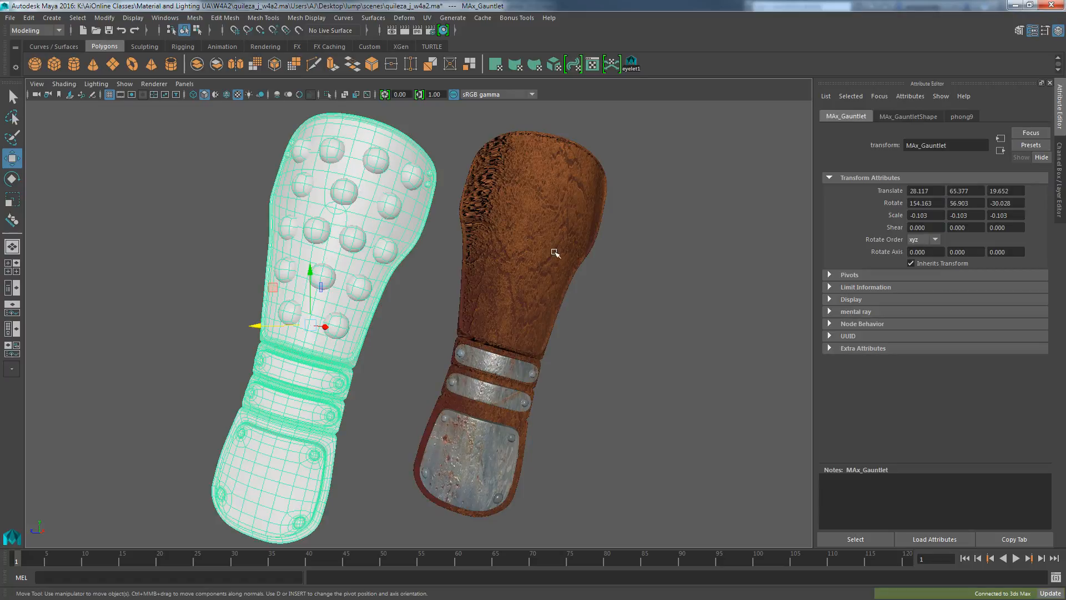
{"action": "left_click", "coordinate": [530, 258]}
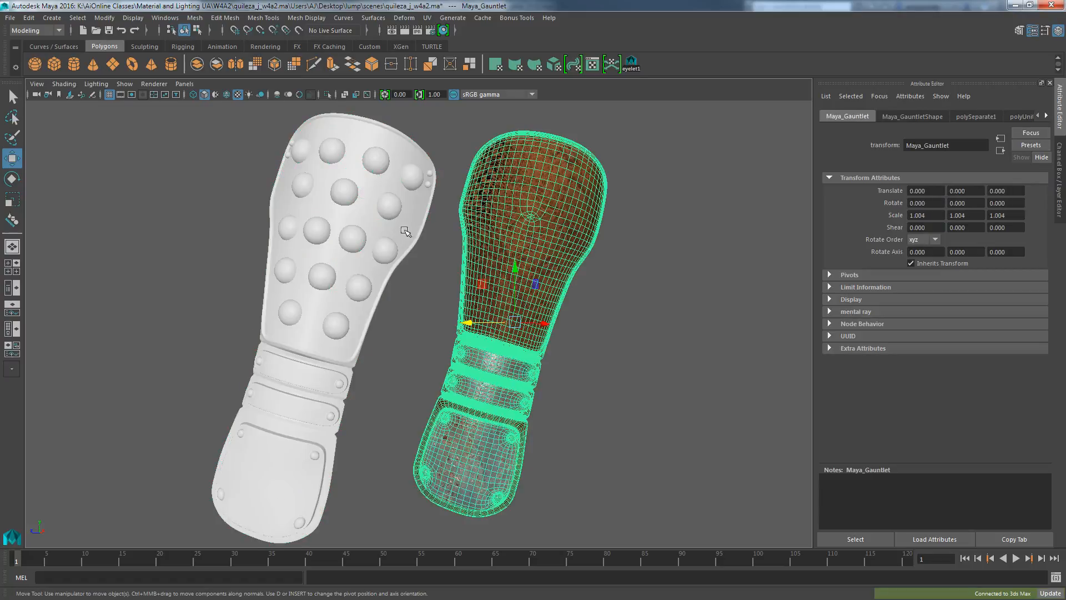
{"action": "left_click", "coordinate": [614, 273]}
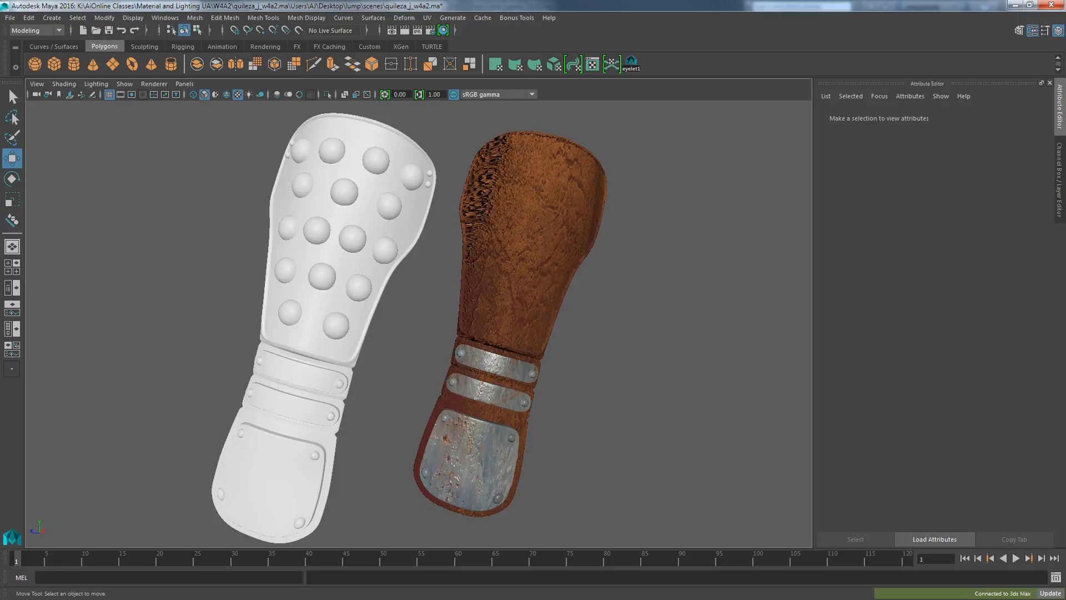
Switch to Photoshop and hide the Background copy layer of leather_2.jpg to show the original leather image in full.
{"action": "key", "text": "alt+Tab"}
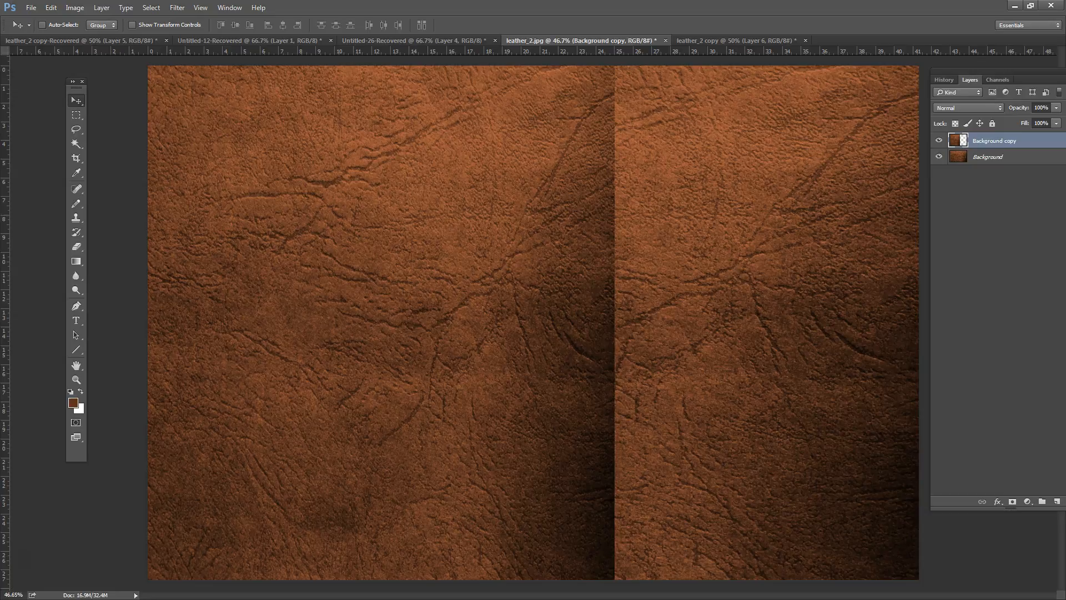
{"action": "left_click", "coordinate": [939, 141]}
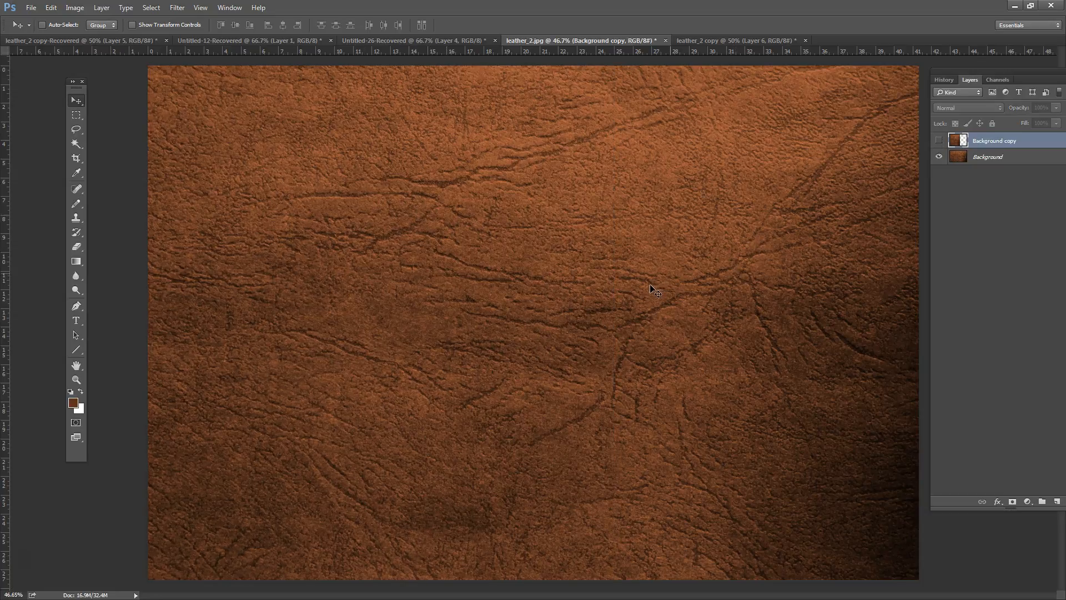
{"action": "scroll", "coordinate": [647, 289], "scroll_direction": "down", "scroll_amount": 1, "text": "alt"}
{"action": "scroll", "coordinate": [644, 294], "scroll_direction": "down", "scroll_amount": 1, "text": "alt"}
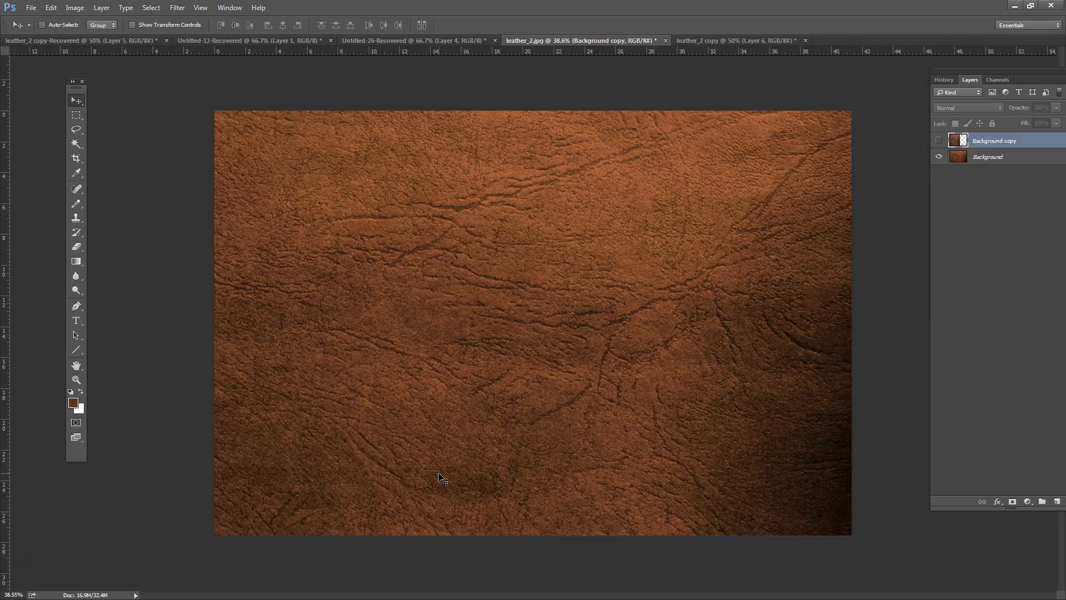
Switch back to Maya, open the UV Editor for Maya_Gauntlet, and display the leather texture behind its UVs.
{"action": "key", "text": "alt+Tab"}
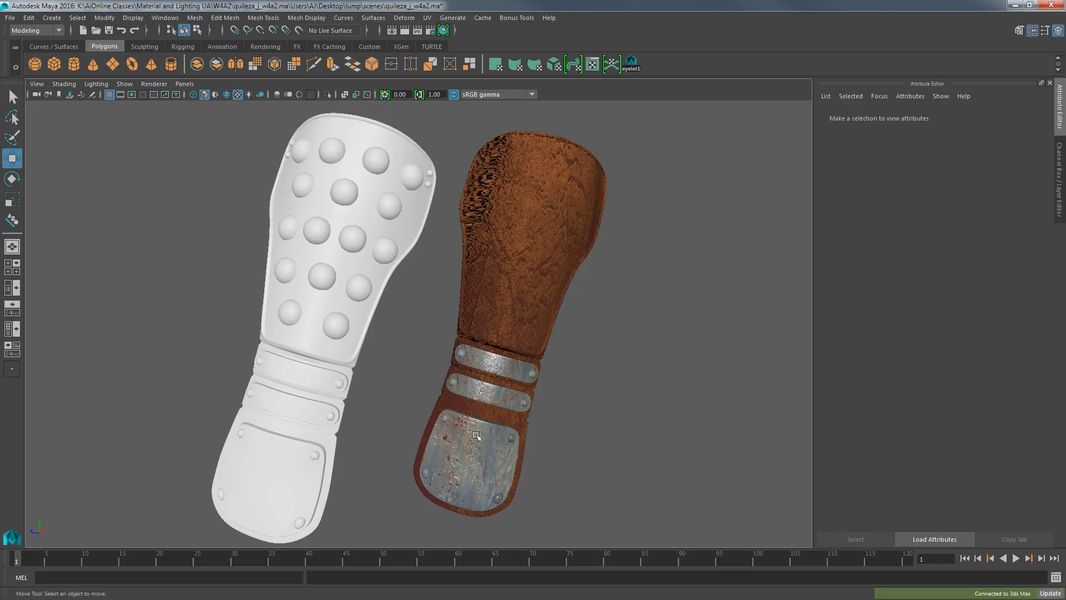
{"action": "left_click", "coordinate": [529, 296]}
{"action": "left_click", "coordinate": [427, 17]}
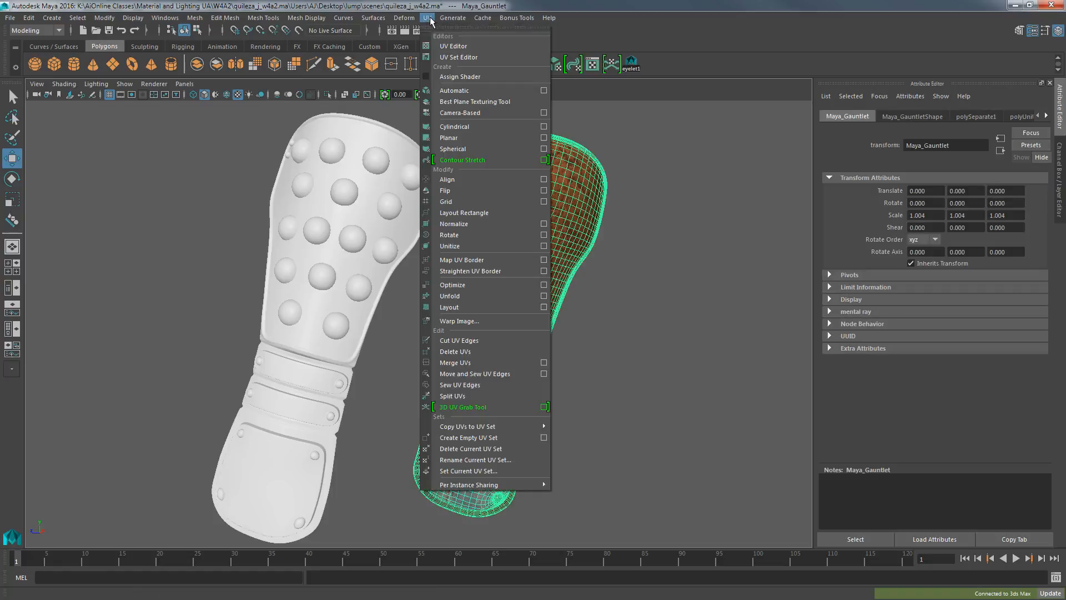
{"action": "left_click", "coordinate": [453, 45]}
{"action": "left_click_drag", "start_coordinate": [391, 74], "coordinate": [216, 61]}
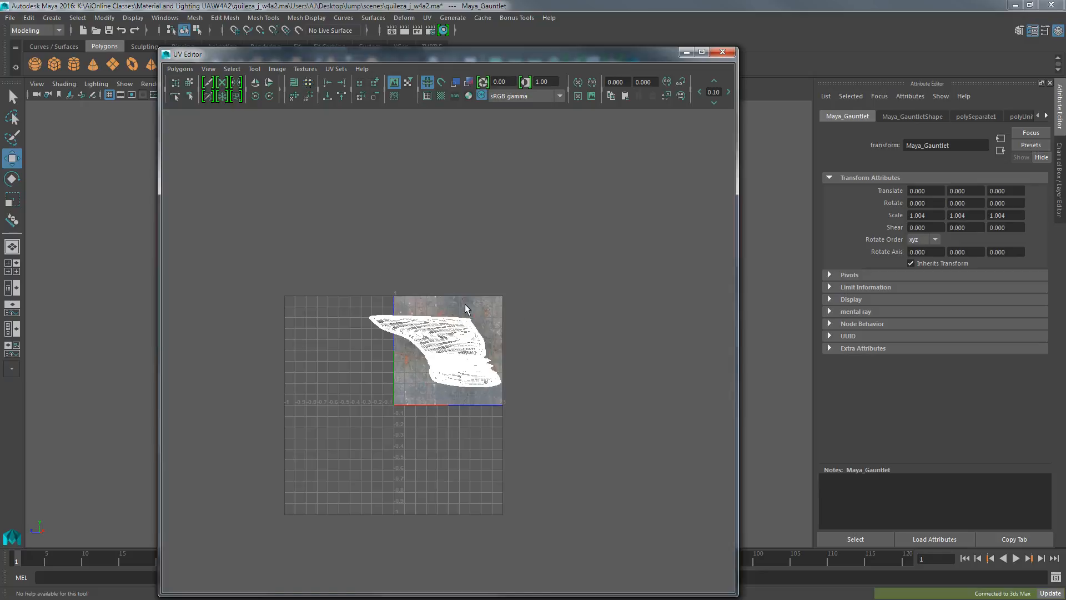
{"action": "key", "text": "f"}
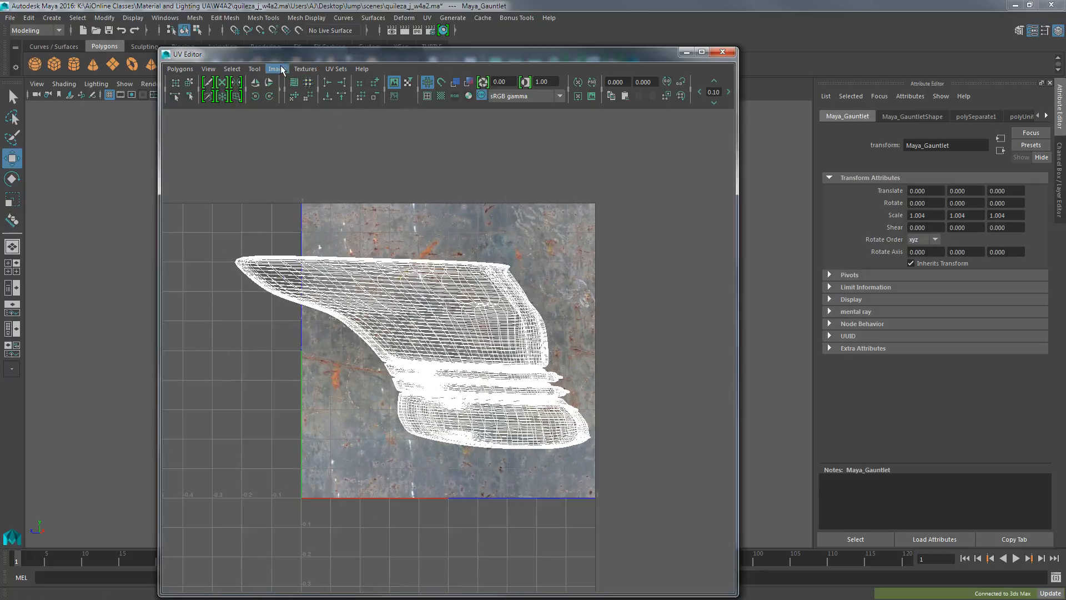
{"action": "left_click", "coordinate": [303, 69]}
{"action": "left_click", "coordinate": [320, 95]}
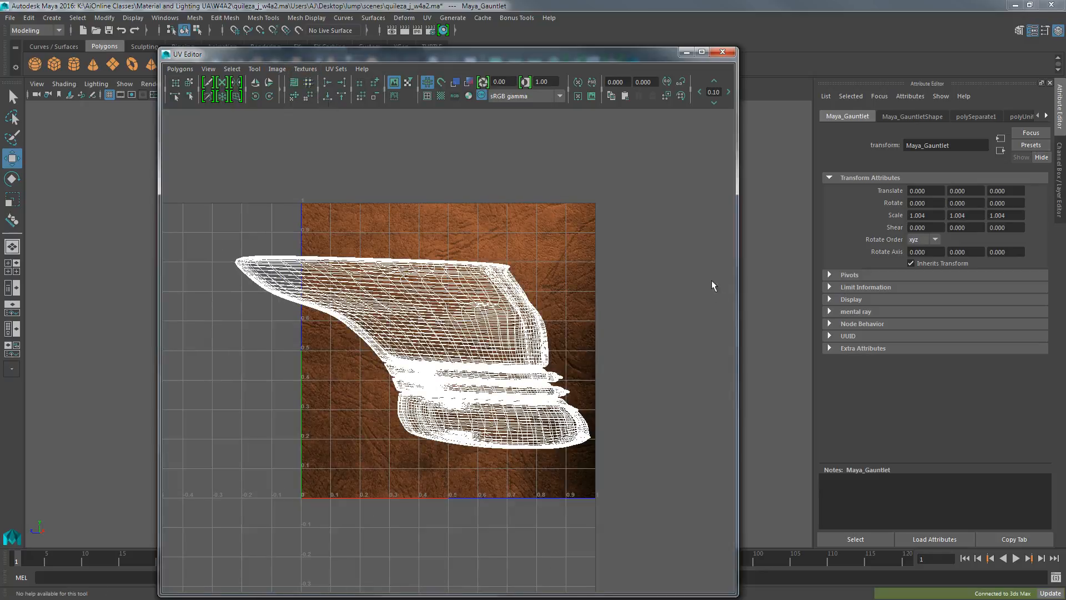
Reselect Maya_Gauntlet, show the leather texture behind its UVs again, and switch to Photoshop to compare it with leather_2.jpg.
{"action": "left_click", "coordinate": [790, 228]}
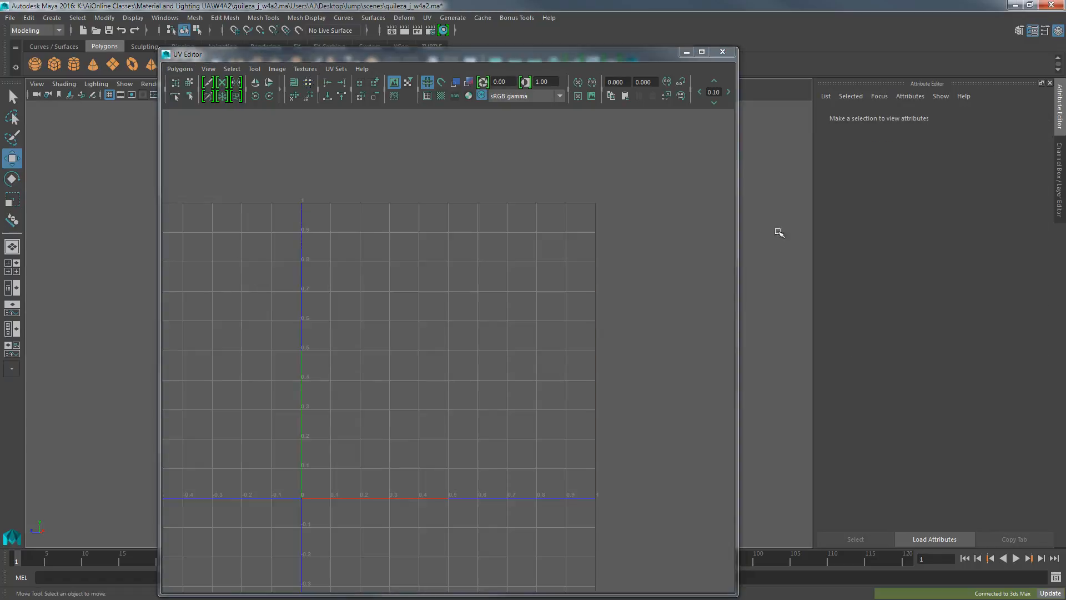
{"action": "left_click_drag", "start_coordinate": [469, 54], "coordinate": [268, 33]}
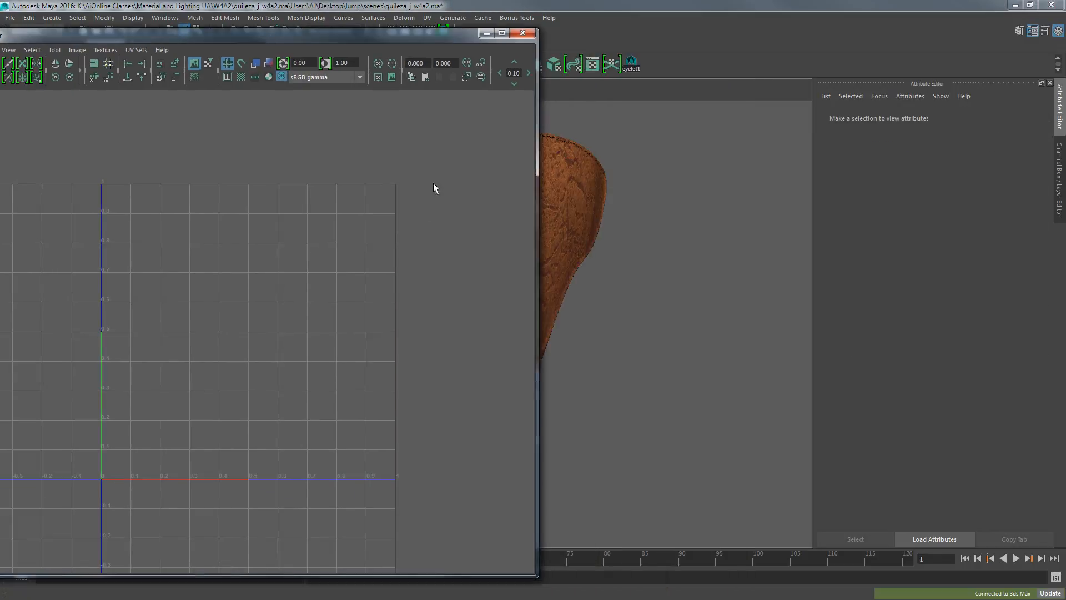
{"action": "left_click", "coordinate": [545, 201]}
{"action": "left_click_drag", "start_coordinate": [410, 35], "coordinate": [549, 39]}
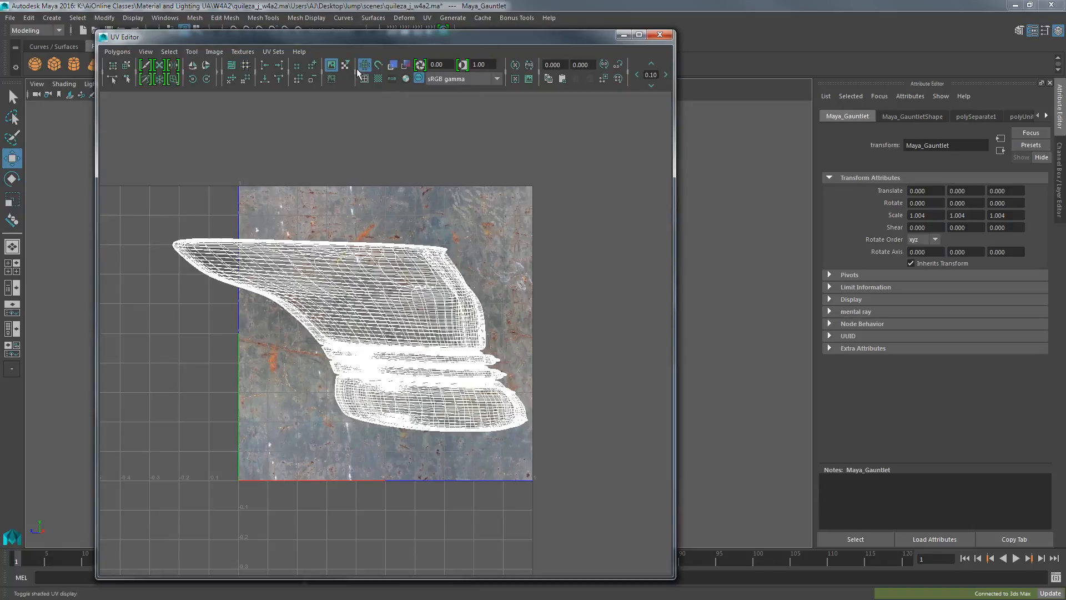
{"action": "left_click", "coordinate": [243, 51]}
{"action": "left_click", "coordinate": [251, 73]}
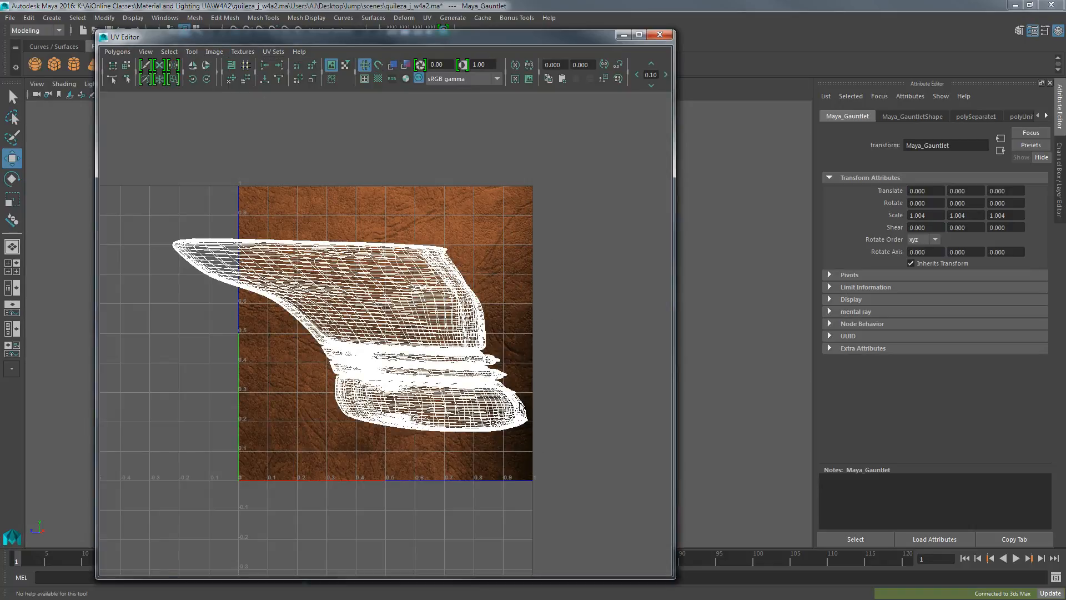
{"action": "left_click_drag", "start_coordinate": [438, 28], "coordinate": [565, 2]}
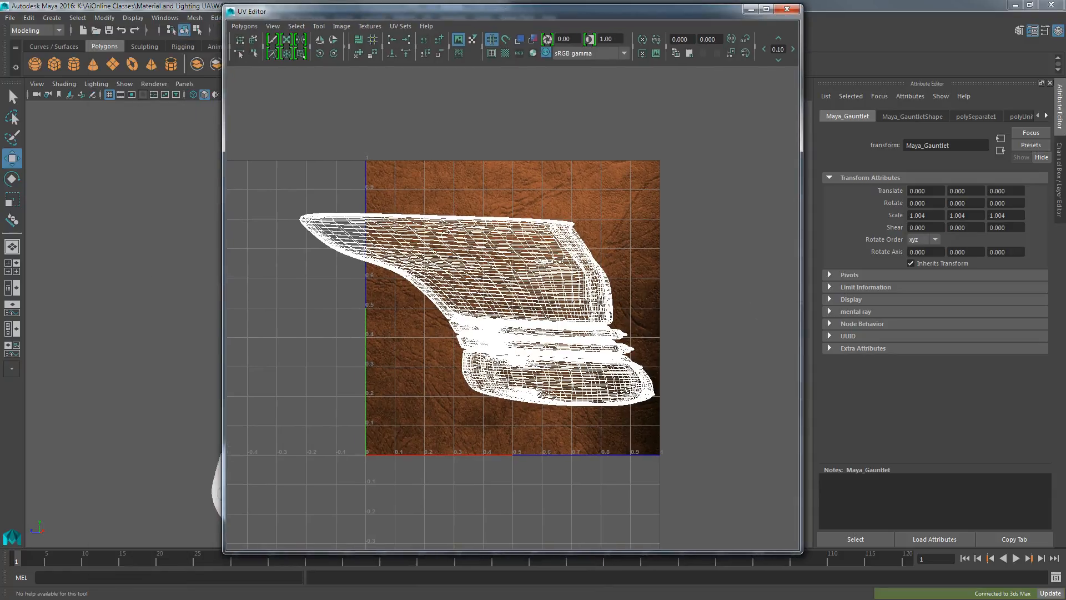
{"action": "key", "text": "alt+Tab"}
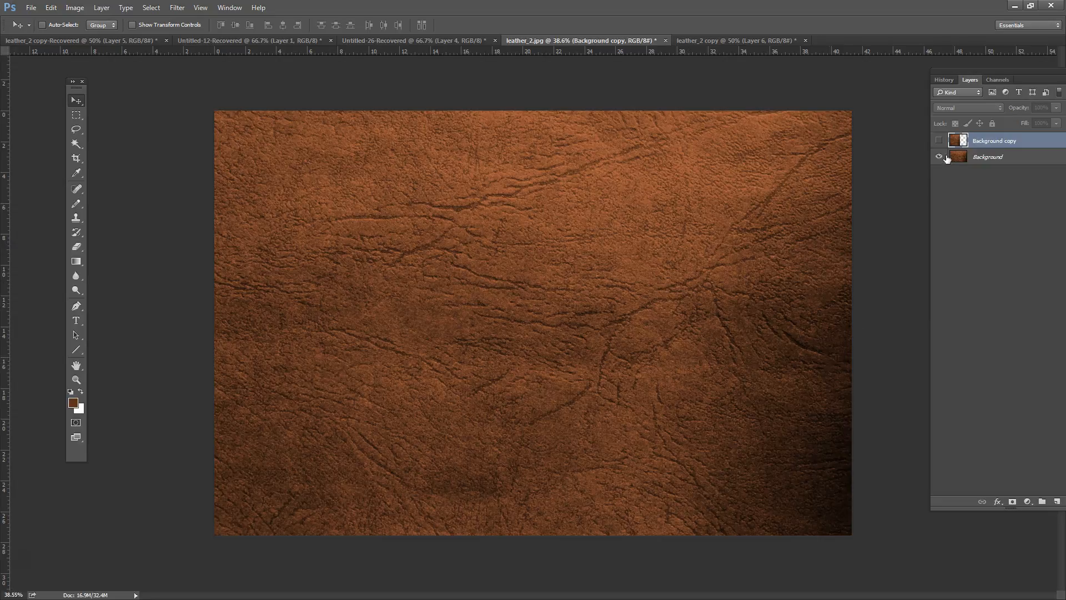
Duplicate the Background layer of leather_2.jpg and squash the duplicate horizontally to slightly over half the image width.
{"action": "left_click", "coordinate": [982, 157]}
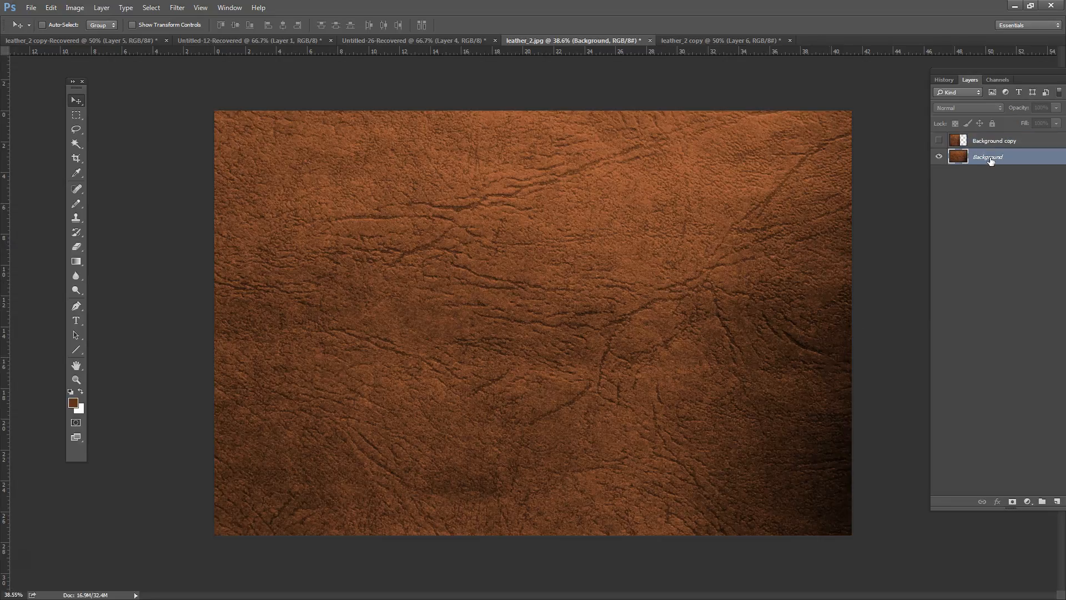
{"action": "right_click", "coordinate": [990, 161]}
{"action": "left_click", "coordinate": [977, 184]}
{"action": "left_click", "coordinate": [507, 95]}
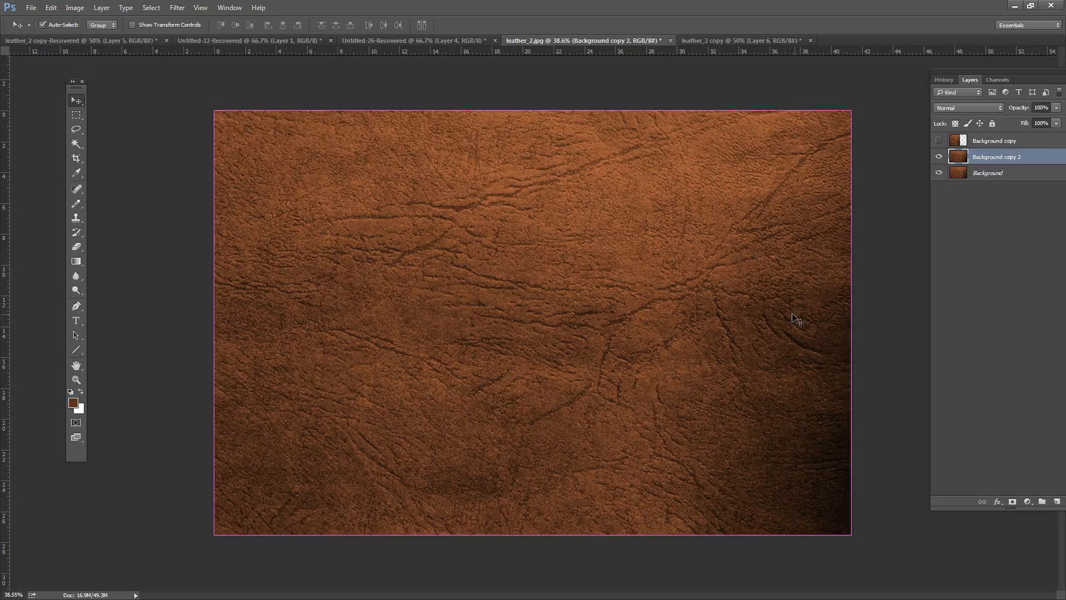
{"action": "key", "text": "ctrl+t"}
{"action": "left_click_drag", "start_coordinate": [852, 321], "coordinate": [574, 341]}
{"action": "key", "text": "Return"}
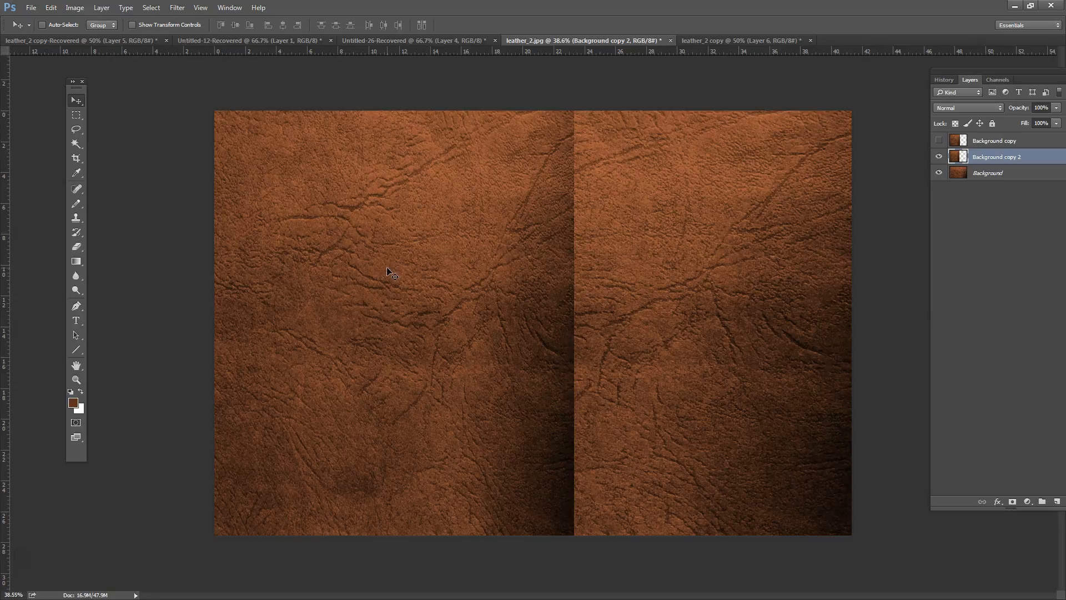
Switch to Maya, move the UV Editor off the textured gauntlet, and reselect Maya_Gauntlet.
{"action": "left_click", "coordinate": [1015, 5]}
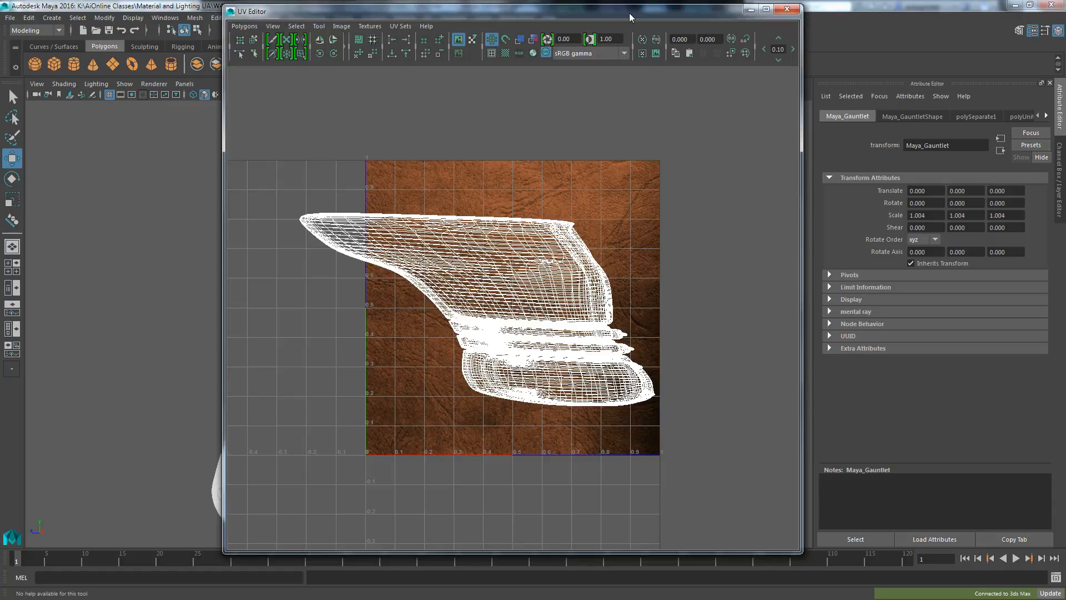
{"action": "left_click_drag", "start_coordinate": [628, 12], "coordinate": [245, 78]}
{"action": "middle_click_drag", "start_coordinate": [513, 257], "coordinate": [647, 263]}
{"action": "left_click_drag", "start_coordinate": [371, 77], "coordinate": [378, 19]}
{"action": "left_click", "coordinate": [728, 298]}
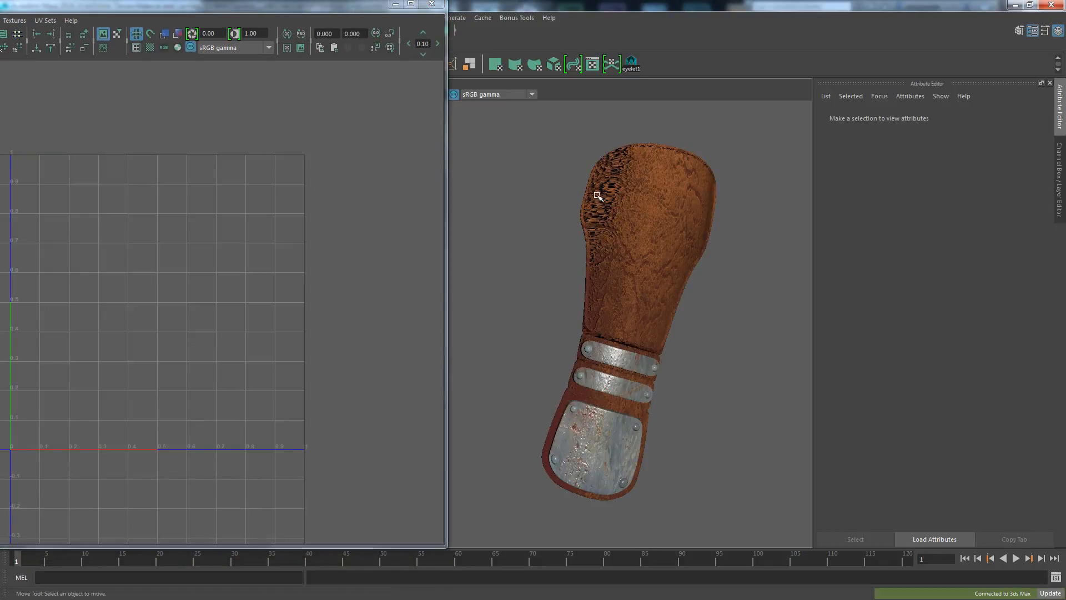
{"action": "left_click", "coordinate": [651, 246]}
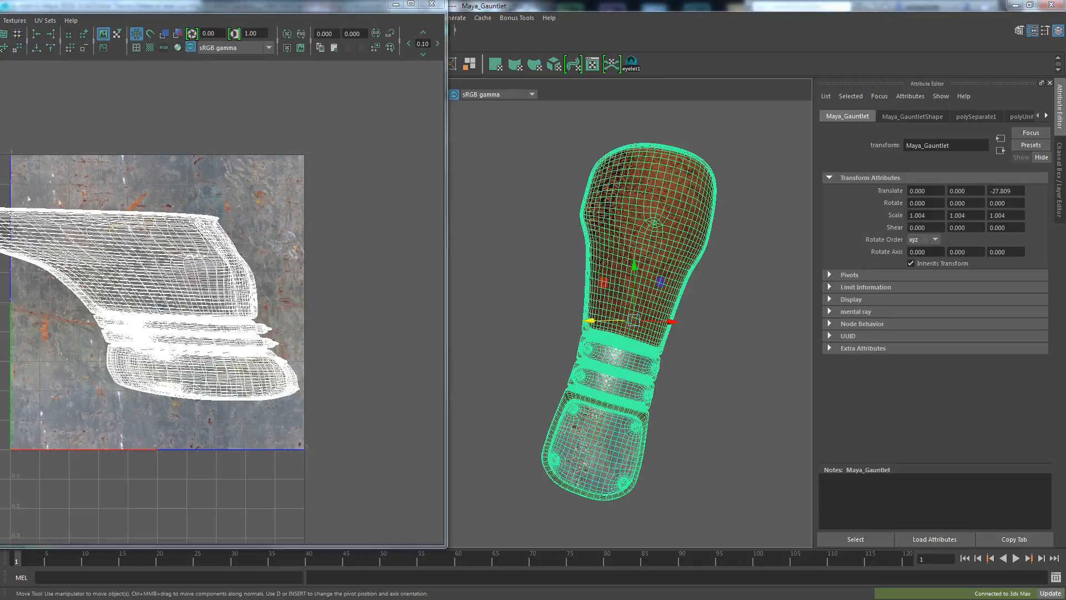
Run the copied MEL snippet that toggles displayPref -wsa to hide the selection wireframe, and reselect Maya_Gauntlet.
{"action": "left_click", "coordinate": [82, 576]}
{"action": "key", "text": "ctrl+v"}
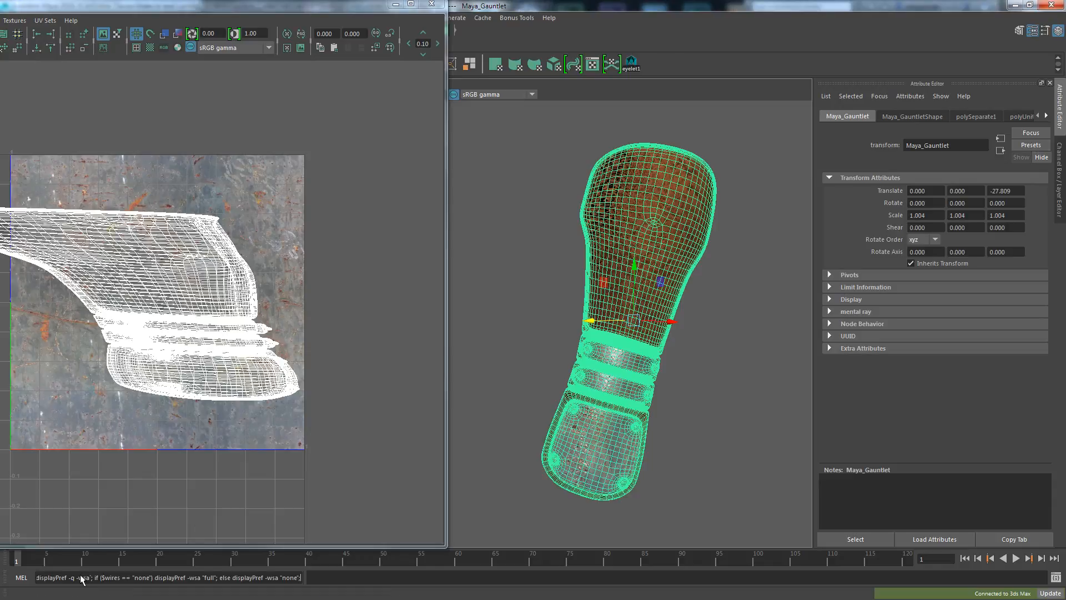
{"action": "key", "text": "Return"}
{"action": "left_click", "coordinate": [741, 339]}
{"action": "left_click", "coordinate": [666, 260]}
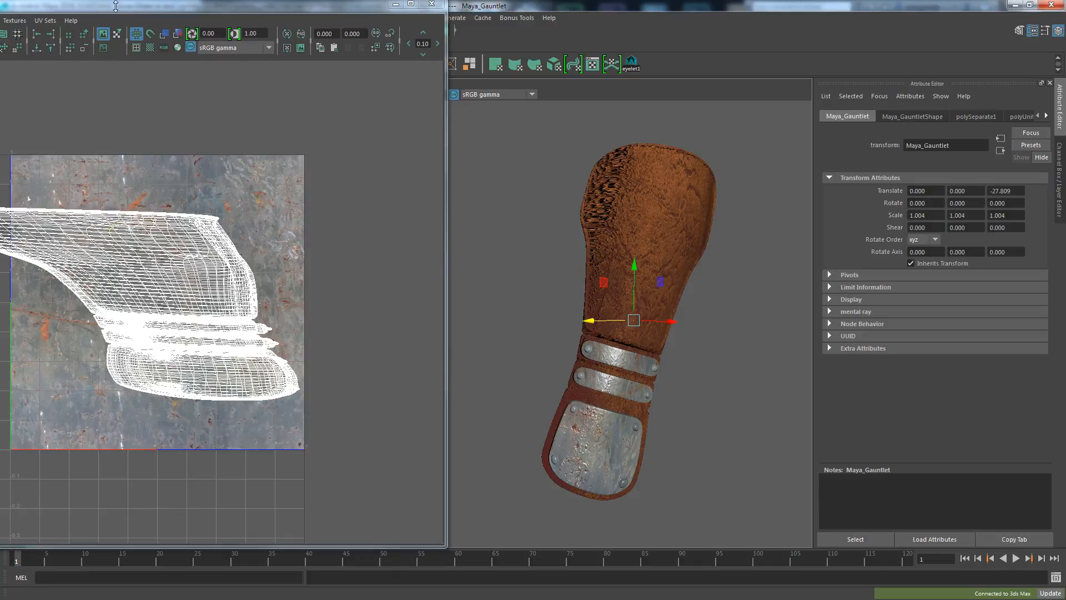
Display the leather texture instead of the metal one behind Maya_Gauntlet's UVs.
{"action": "left_click_drag", "start_coordinate": [133, 6], "coordinate": [220, 10]}
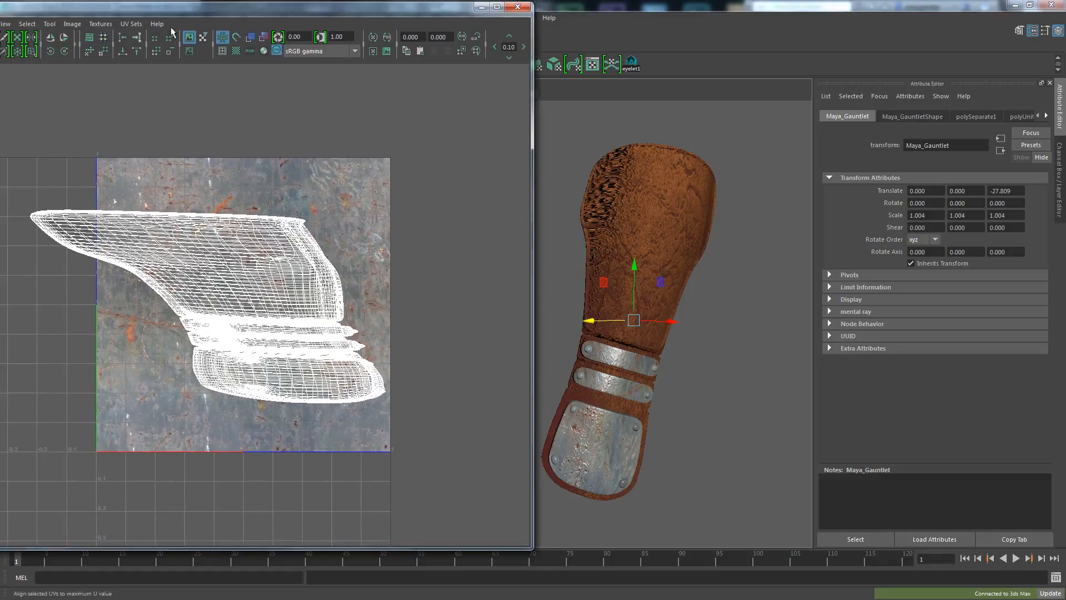
{"action": "left_click", "coordinate": [100, 24]}
{"action": "left_click", "coordinate": [105, 54]}
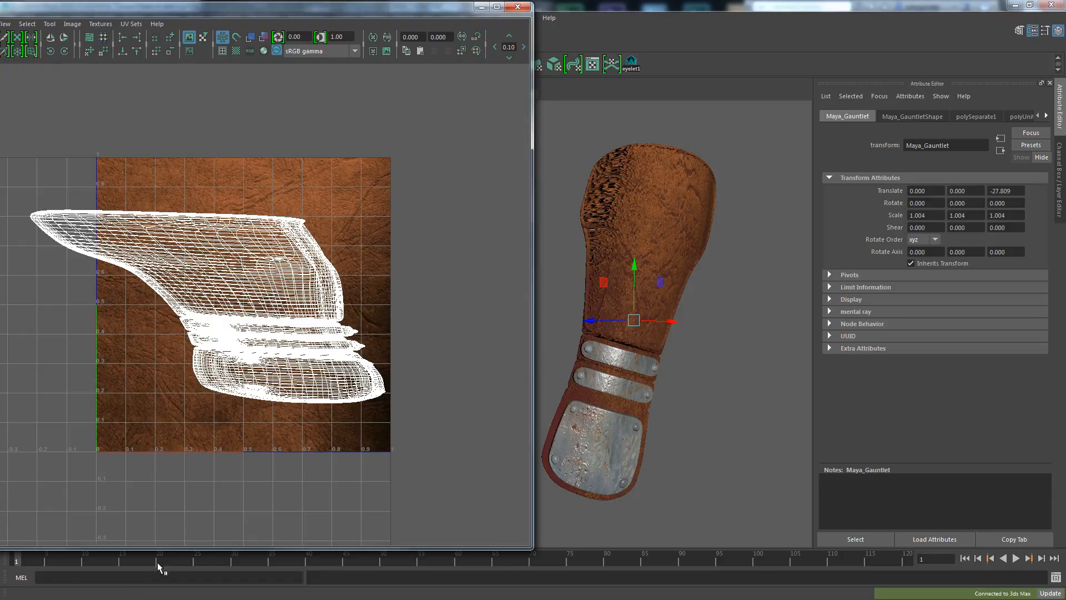
Apply an automatic UV projection to Maya_Gauntlet and reposition the UV Editor to inspect the shells beside the model.
{"action": "left_click_drag", "start_coordinate": [389, 10], "coordinate": [82, 46]}
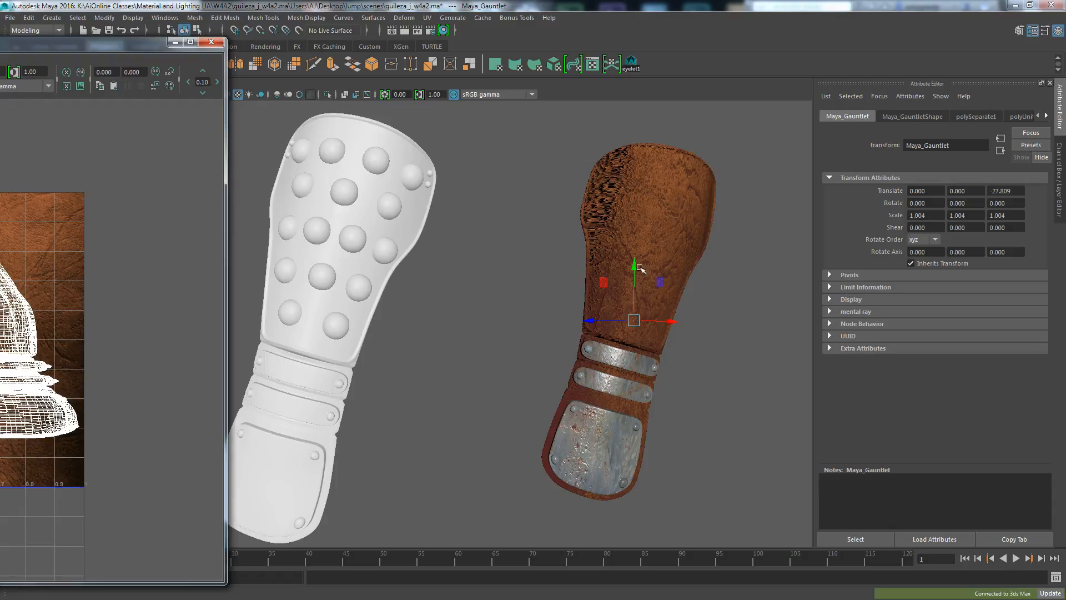
{"action": "left_click", "coordinate": [429, 19]}
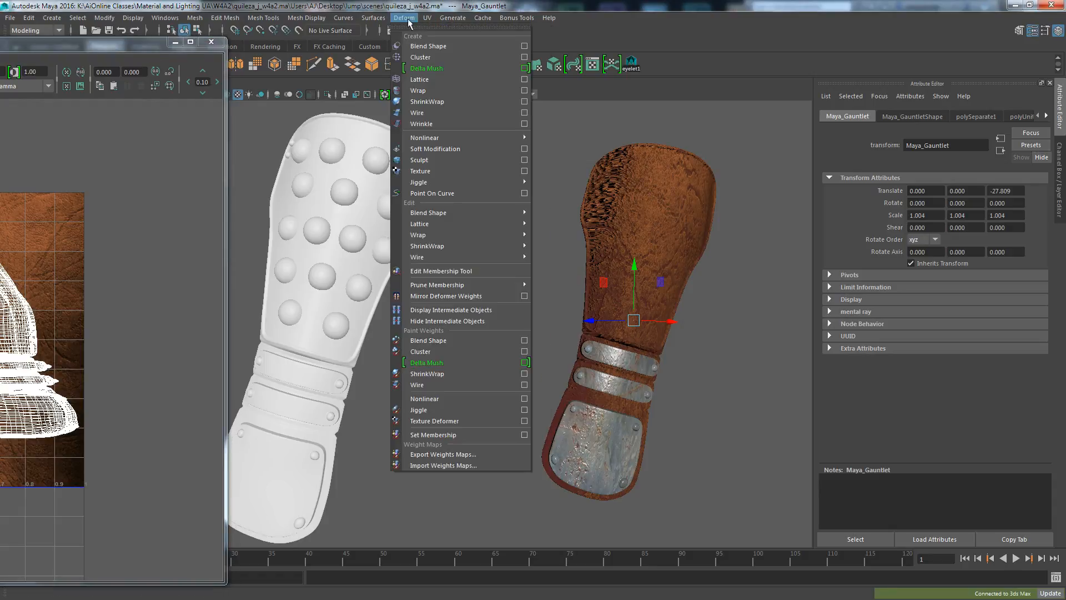
{"action": "left_click", "coordinate": [461, 90]}
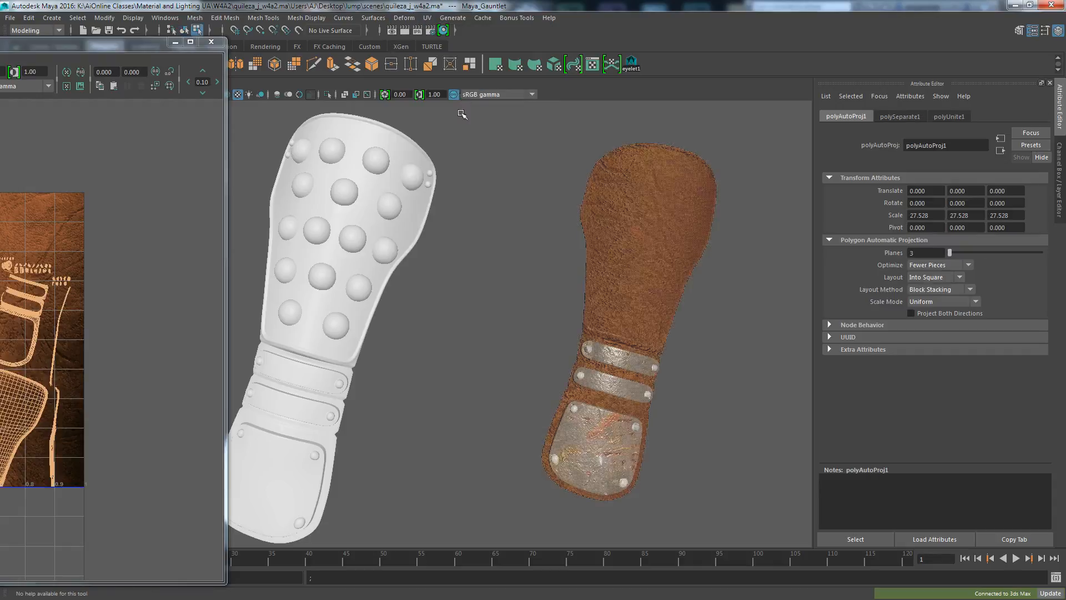
{"action": "left_click_drag", "start_coordinate": [120, 47], "coordinate": [724, 68]}
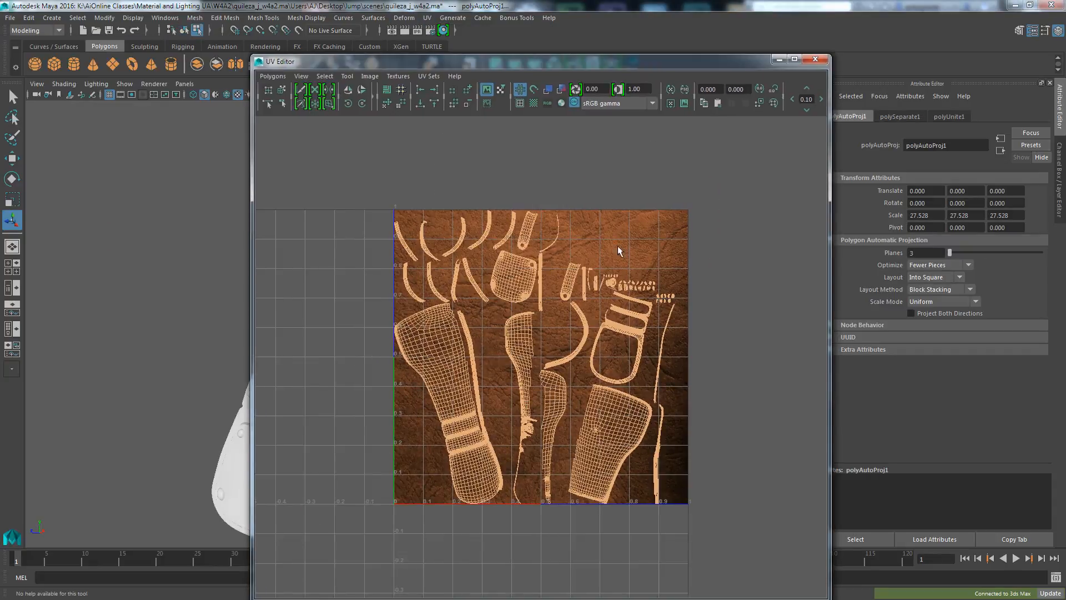
{"action": "left_click_drag", "start_coordinate": [588, 62], "coordinate": [169, 54]}
{"action": "left_click", "coordinate": [539, 221]}
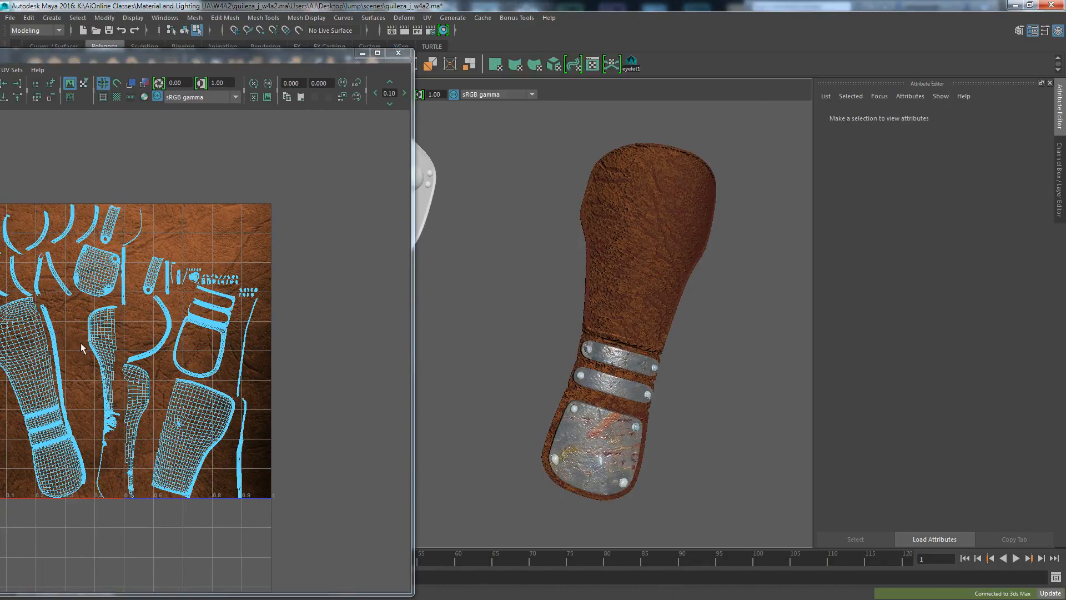
Center the UV layout for viewing, and switch to Photoshop to hide the squashed Background copy 2 layer.
{"action": "left_click_drag", "start_coordinate": [190, 63], "coordinate": [321, 10]}
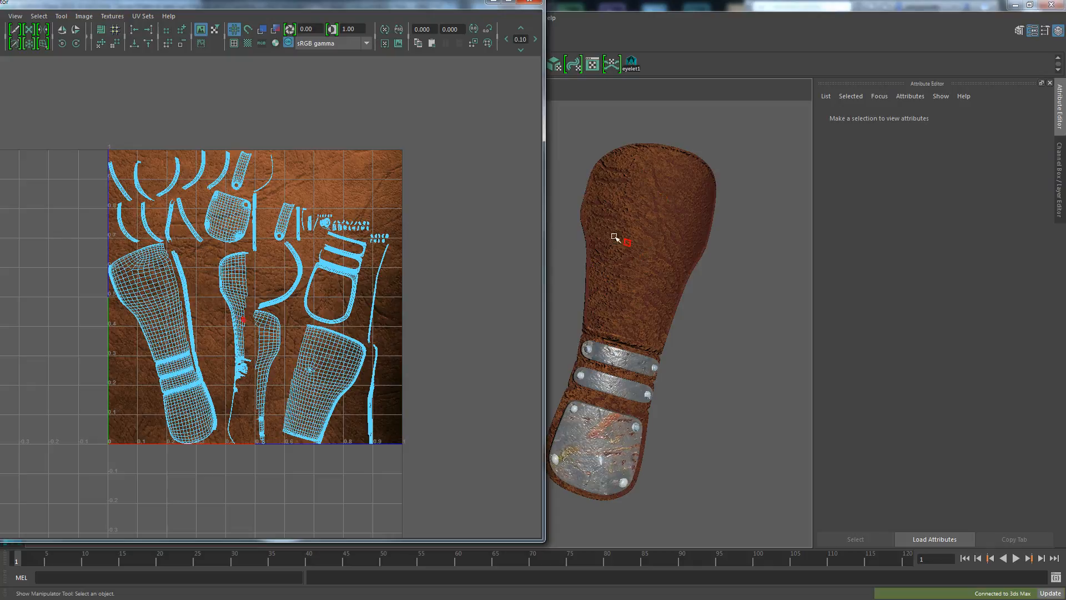
{"action": "left_click_drag", "start_coordinate": [349, 11], "coordinate": [526, 6]}
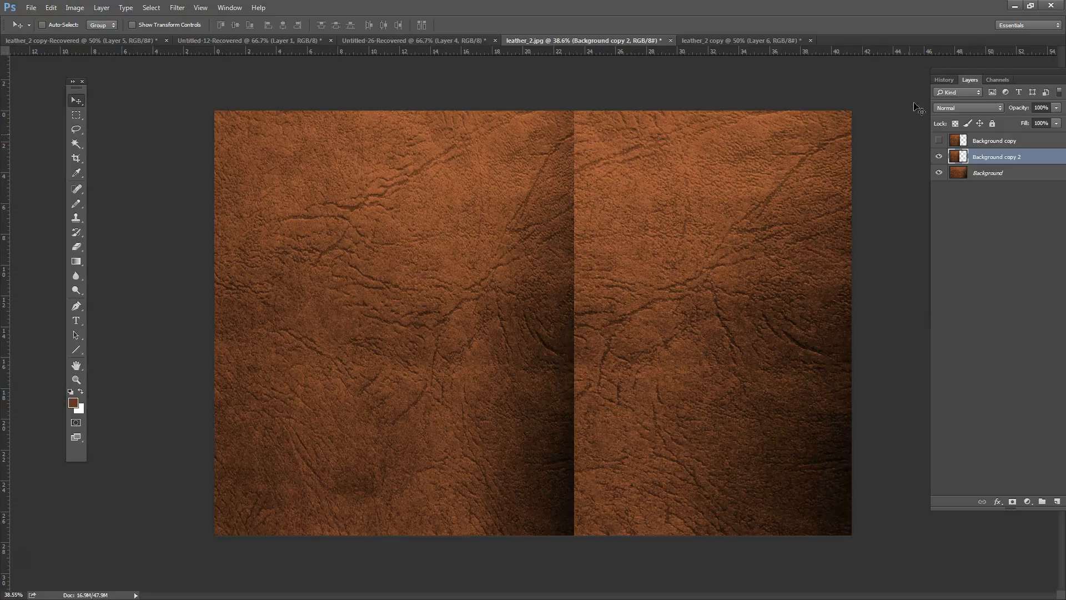
{"action": "left_click", "coordinate": [939, 157]}
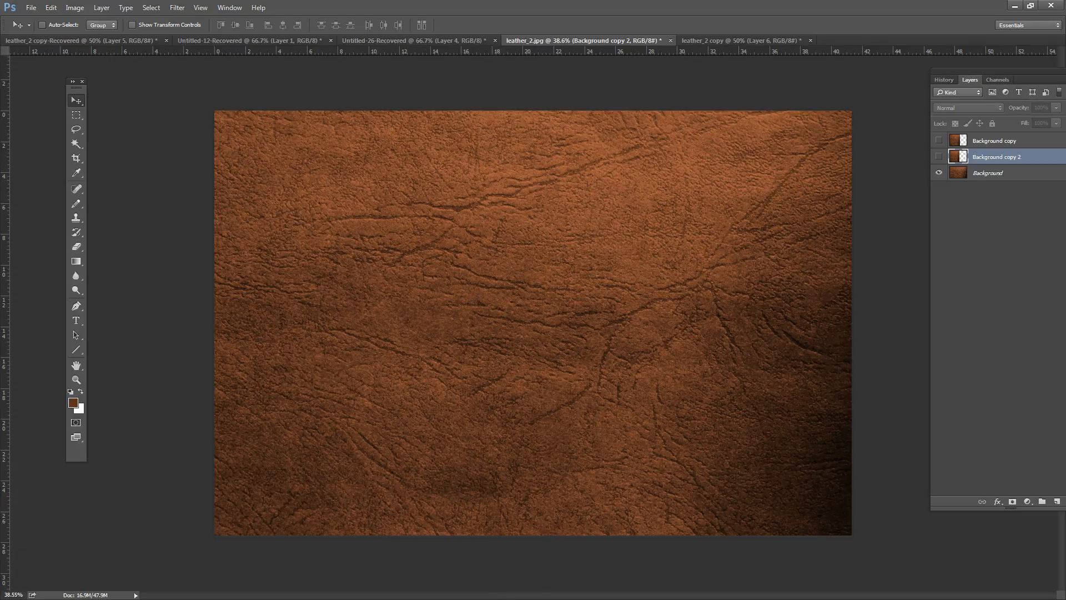
Switch back to Maya, cancel the student version save, and bring the gauntlet's UV layout back into view.
{"action": "left_click", "coordinate": [1015, 6]}
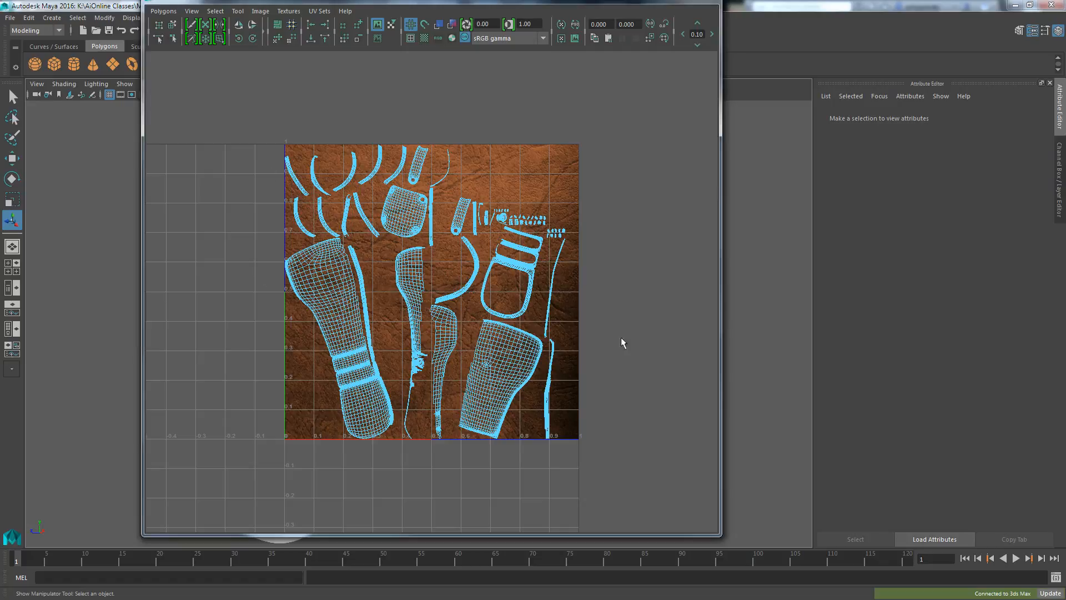
{"action": "left_click_drag", "start_coordinate": [611, 3], "coordinate": [38, 59]}
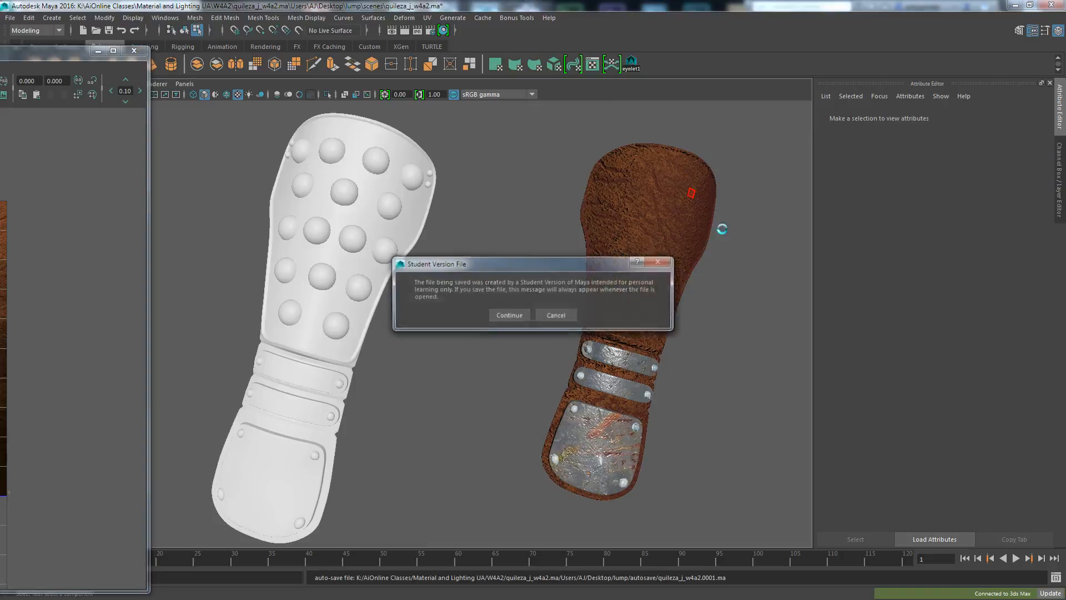
{"action": "left_click", "coordinate": [557, 316]}
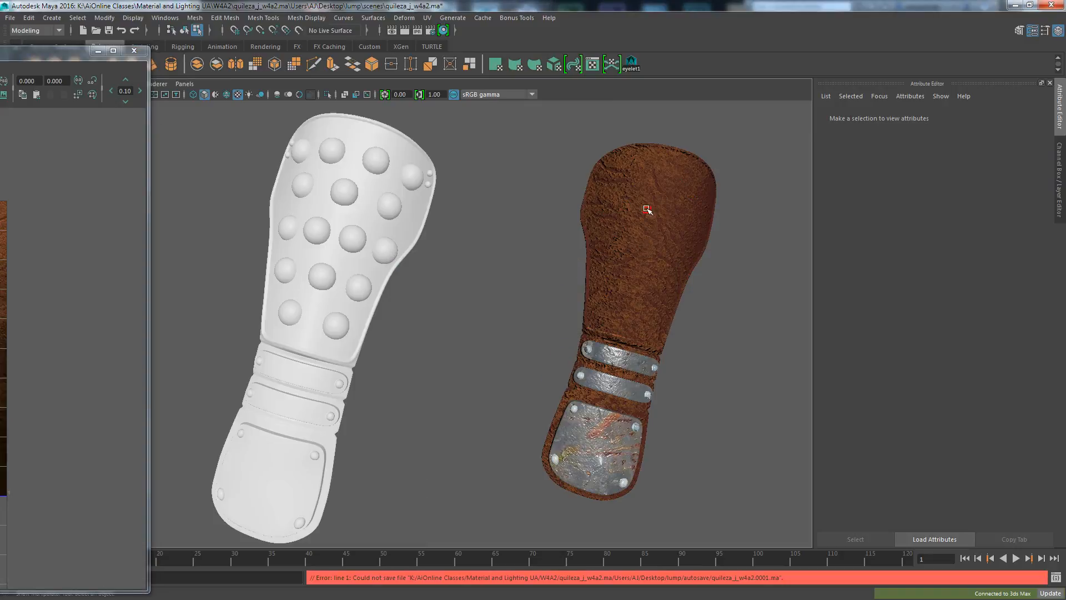
{"action": "left_click_drag", "start_coordinate": [87, 64], "coordinate": [510, 14]}
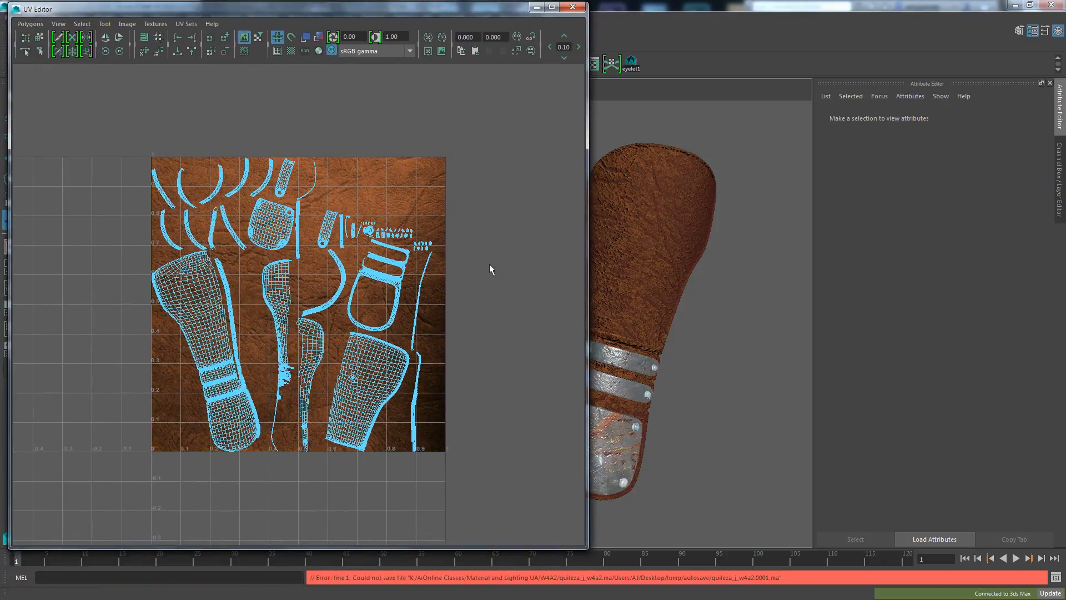
{"action": "left_click_drag", "start_coordinate": [378, 15], "coordinate": [409, 7]}
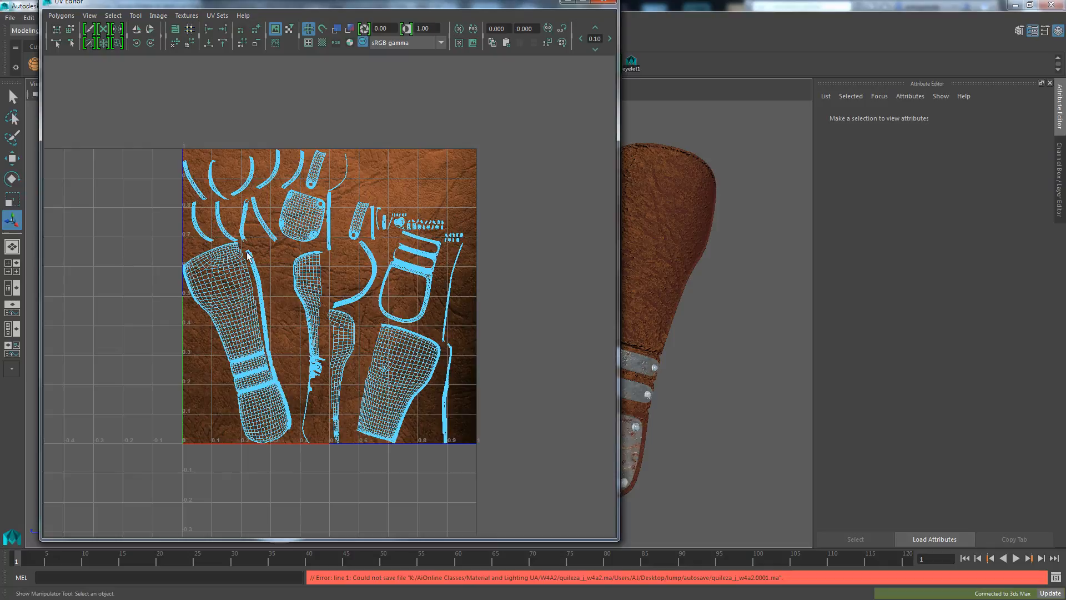
Select all of Maya_Gauntlet's faces across the UV shells in the UV Editor.
{"action": "right_click_drag", "start_coordinate": [259, 239], "coordinate": [218, 224]}
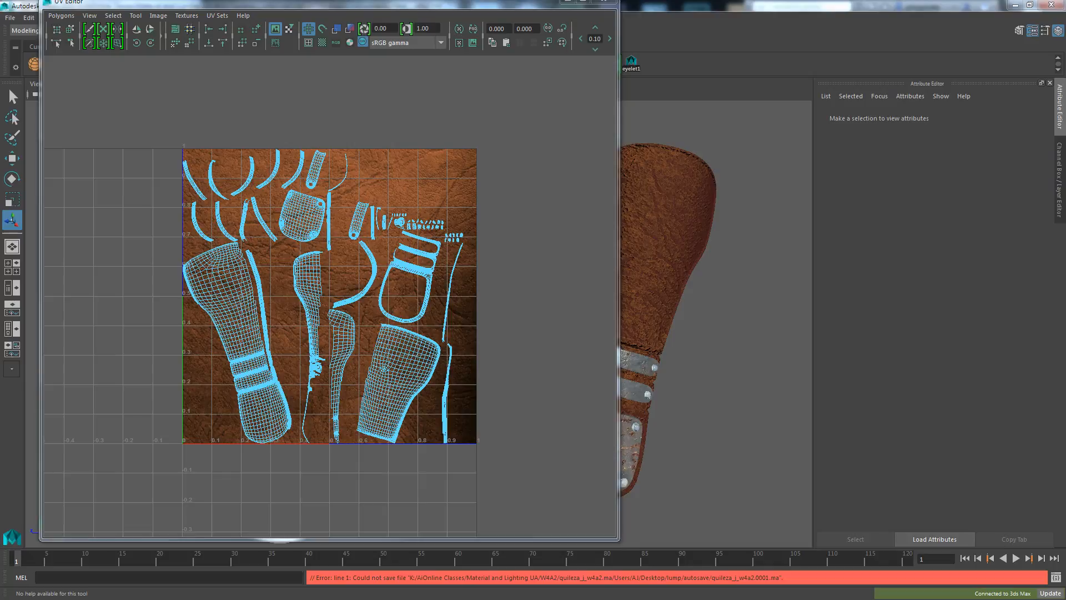
{"action": "left_click", "coordinate": [64, 249]}
{"action": "left_click_drag", "start_coordinate": [133, 128], "coordinate": [521, 468]}
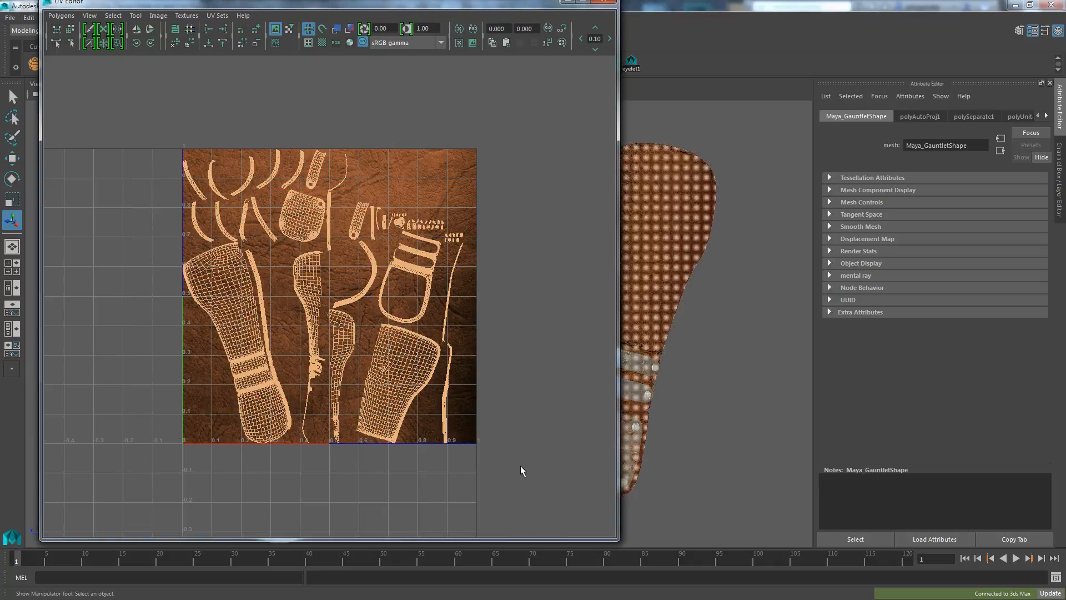
Shrink the UV Editor to expose the gauntlet and scale all its UV shells up well beyond the 0–1 texture square.
{"action": "left_click", "coordinate": [12, 200]}
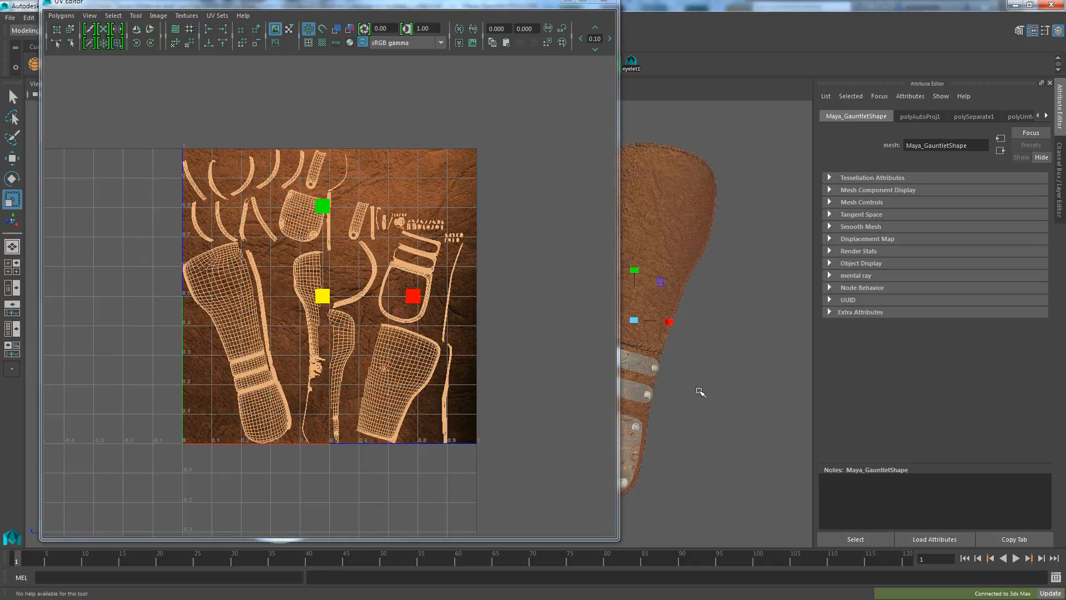
{"action": "scroll", "coordinate": [763, 381], "scroll_direction": "up", "scroll_amount": 2}
{"action": "scroll", "coordinate": [747, 373], "scroll_direction": "down", "scroll_amount": 3}
{"action": "scroll", "coordinate": [747, 374], "scroll_direction": "up", "scroll_amount": 3}
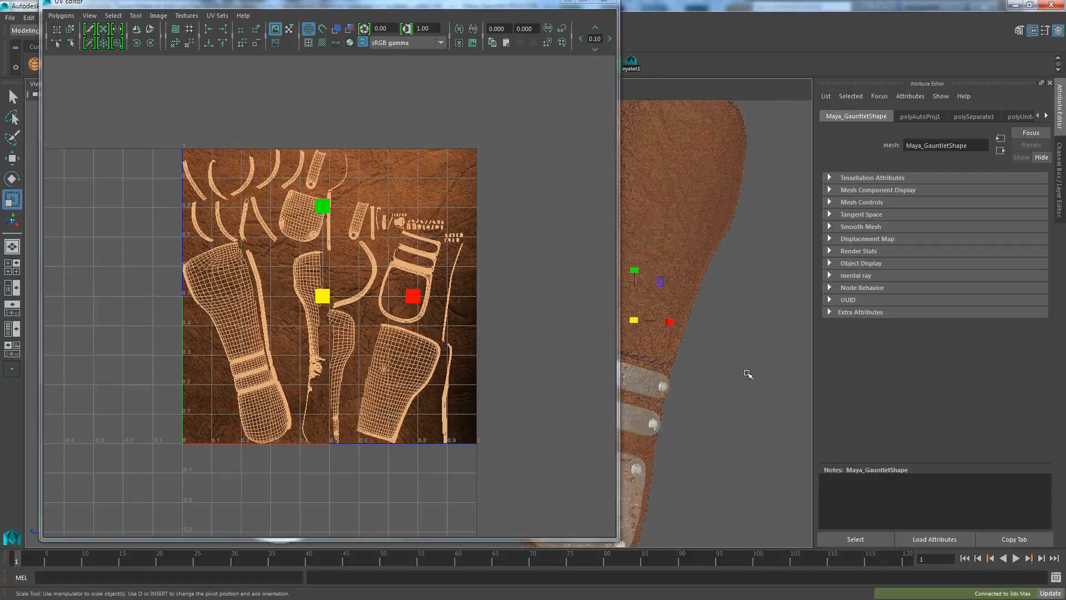
{"action": "left_click_drag", "start_coordinate": [516, 3], "coordinate": [488, 3]}
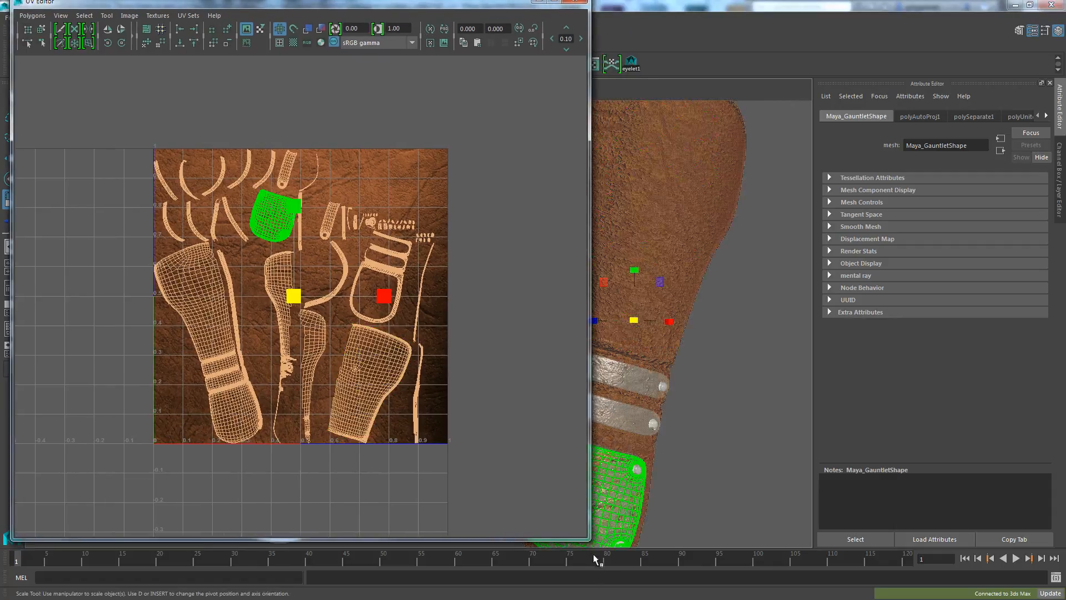
{"action": "left_click_drag", "start_coordinate": [585, 538], "coordinate": [441, 522]}
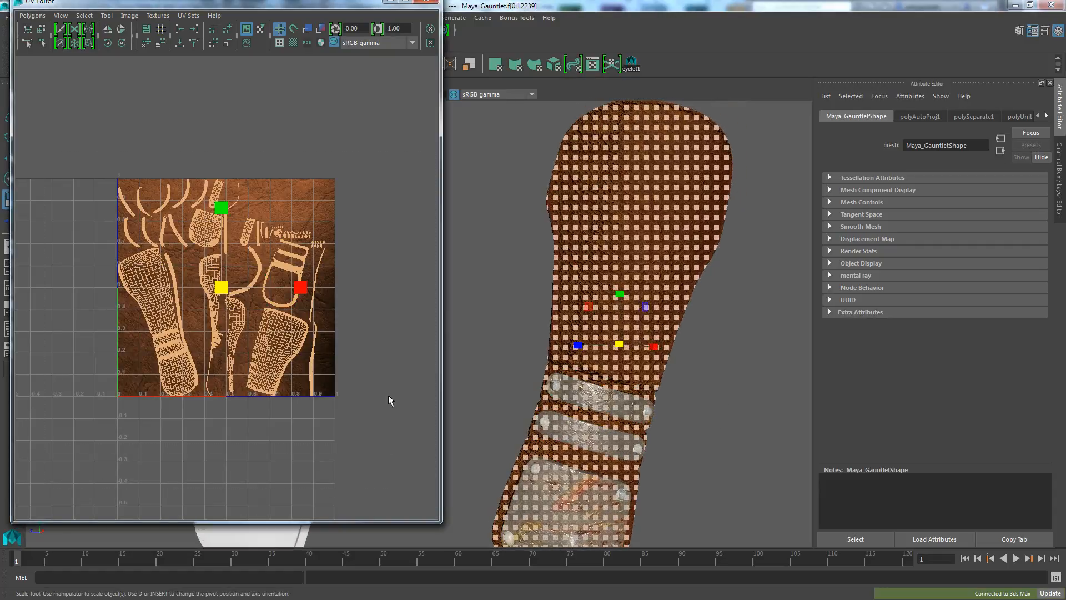
{"action": "left_click_drag", "start_coordinate": [222, 288], "coordinate": [272, 80]}
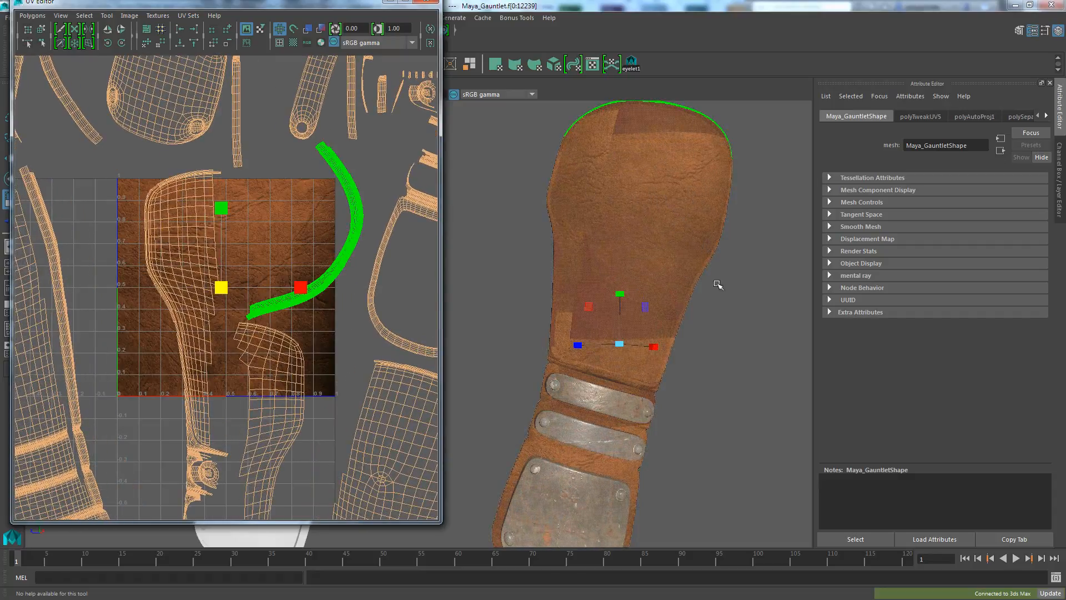
Select the curved UV shell of the gauntlet's upper rim, and switch to Photoshop to view the leather_2 copy document.
{"action": "key", "text": "alt+F12"}
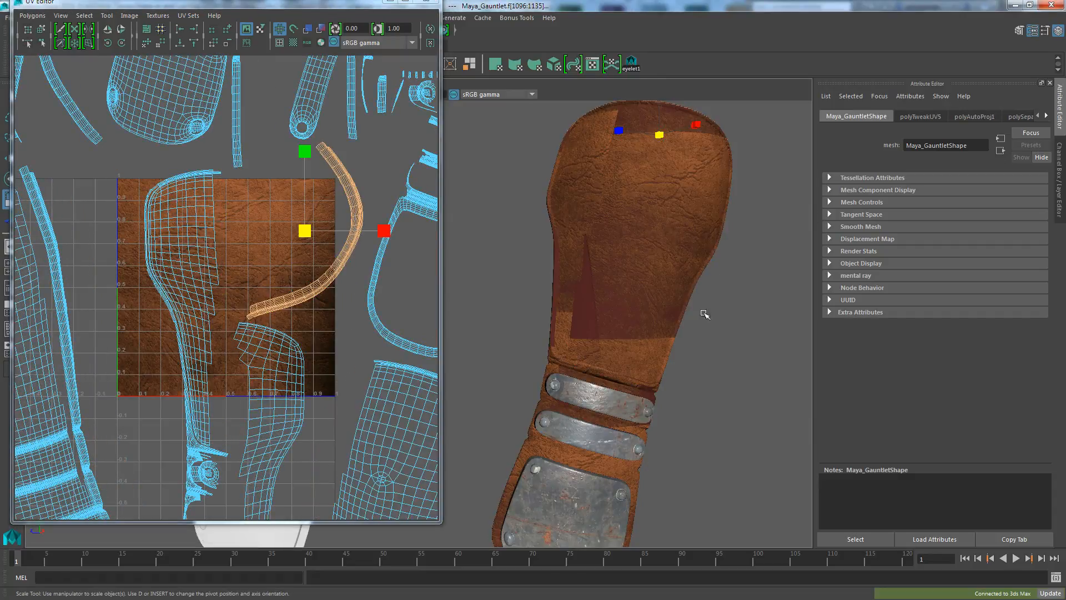
{"action": "right_click_drag", "start_coordinate": [646, 232], "coordinate": [682, 221]}
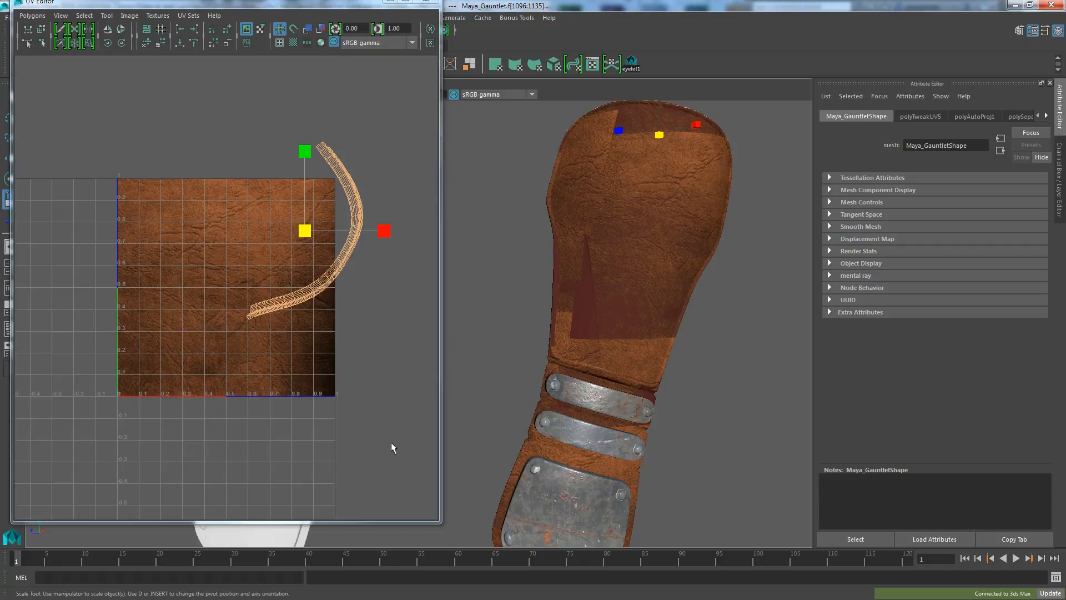
{"action": "left_click_drag", "start_coordinate": [256, 5], "coordinate": [376, 54]}
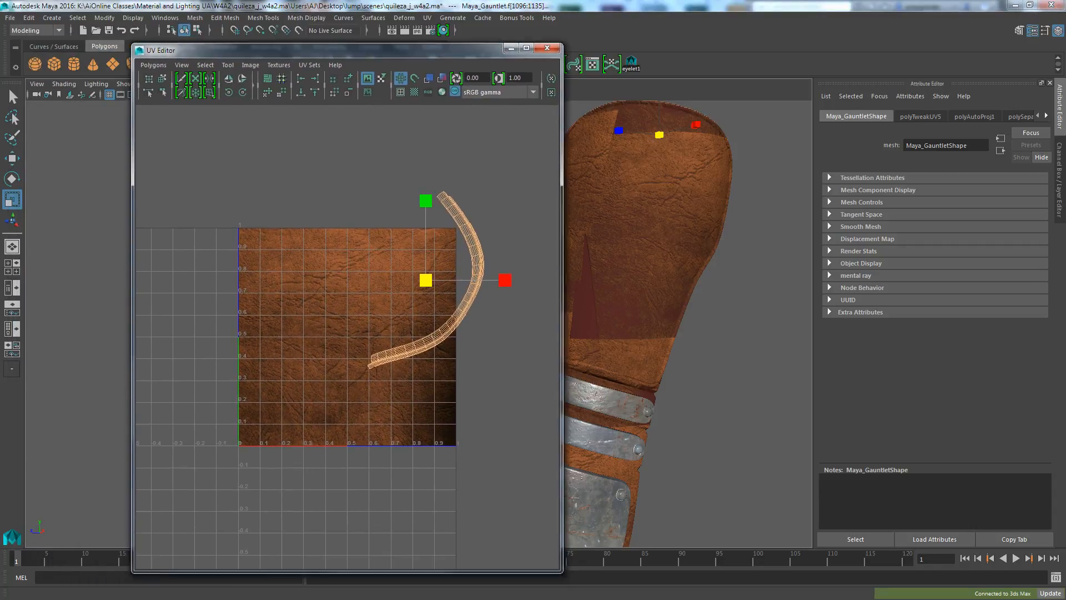
{"action": "key", "text": "alt+Tab"}
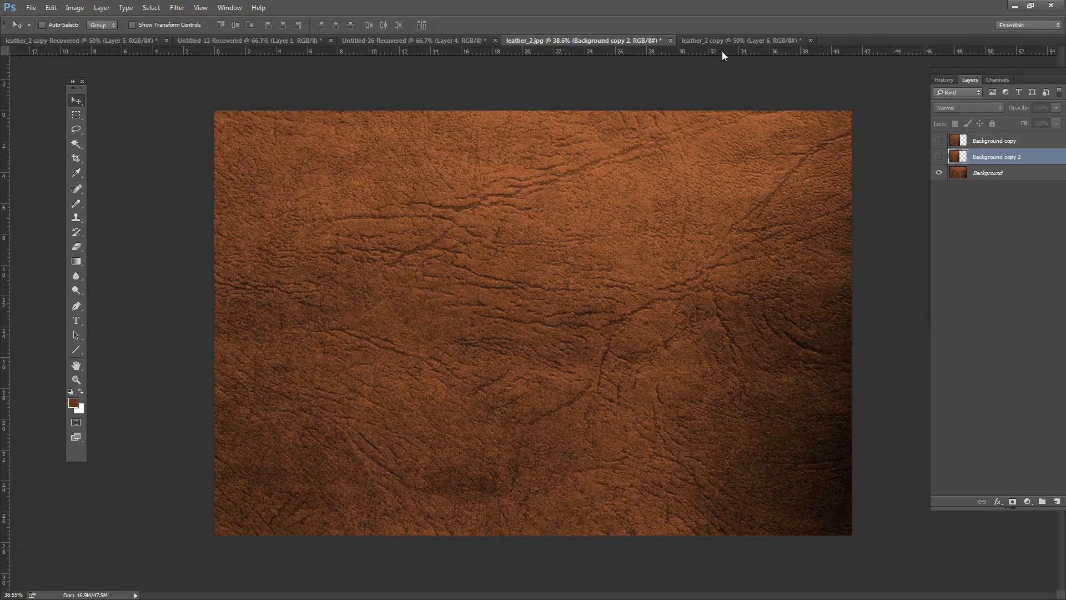
{"action": "left_click", "coordinate": [713, 41]}
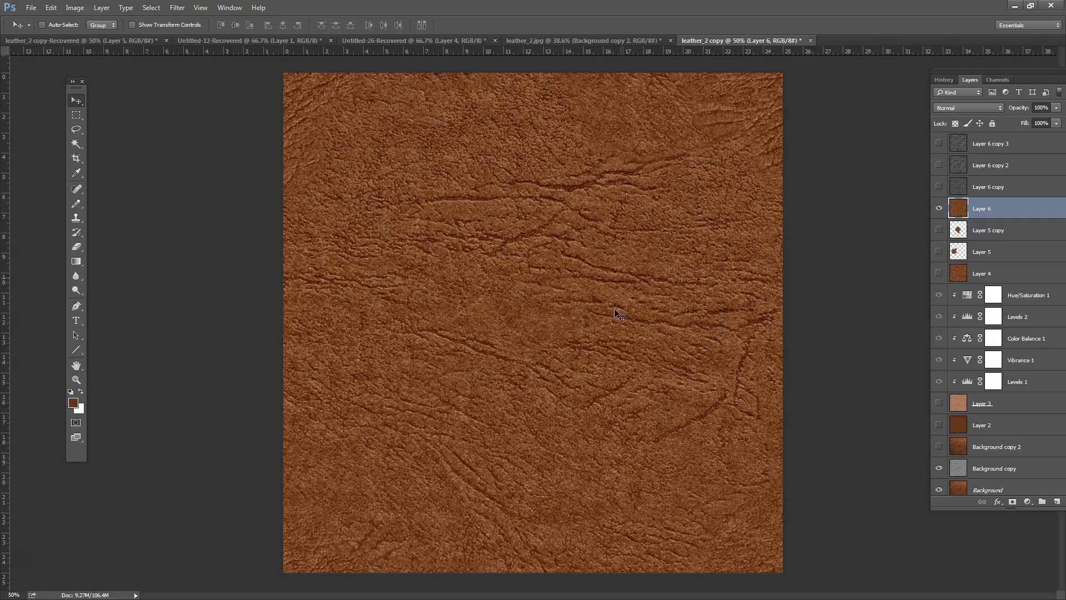
Compare the original leather_2.jpg with the square leather_2 copy document, and switch back to Maya.
{"action": "left_click", "coordinate": [585, 41]}
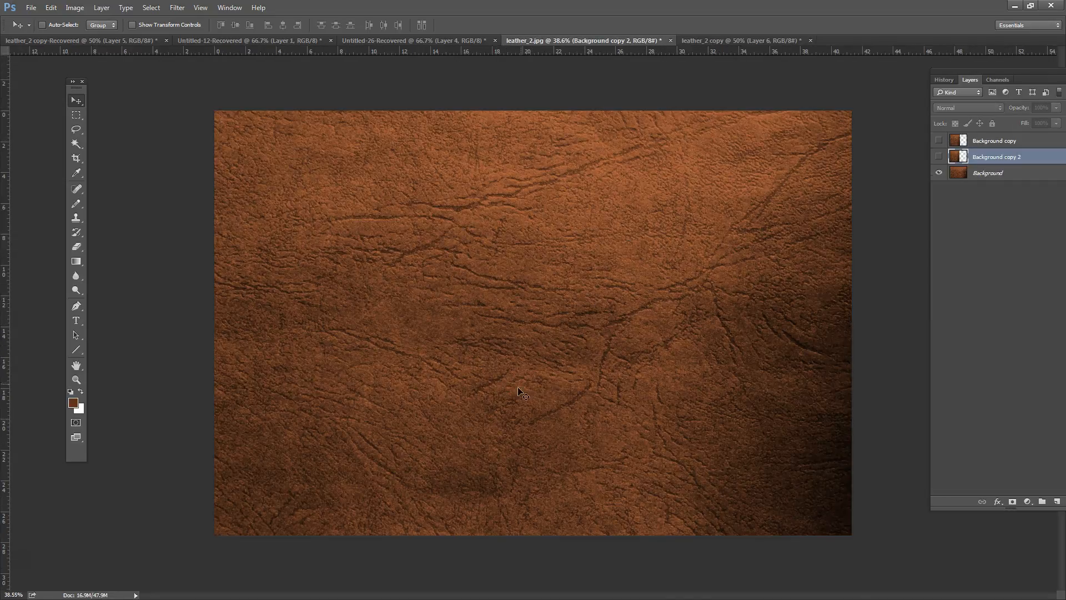
{"action": "left_click", "coordinate": [718, 42]}
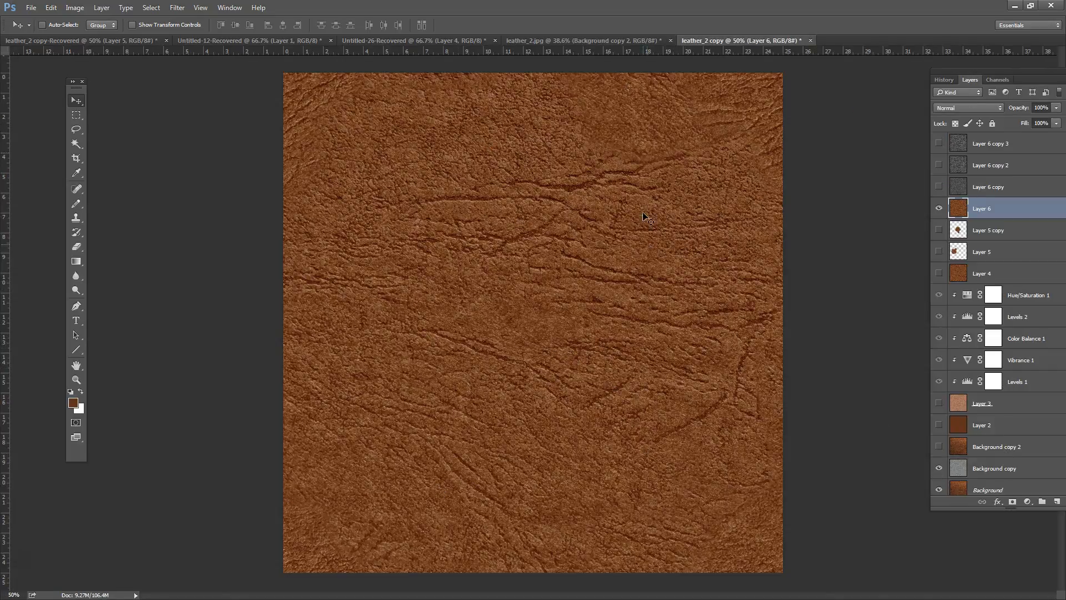
{"action": "left_click", "coordinate": [1013, 7]}
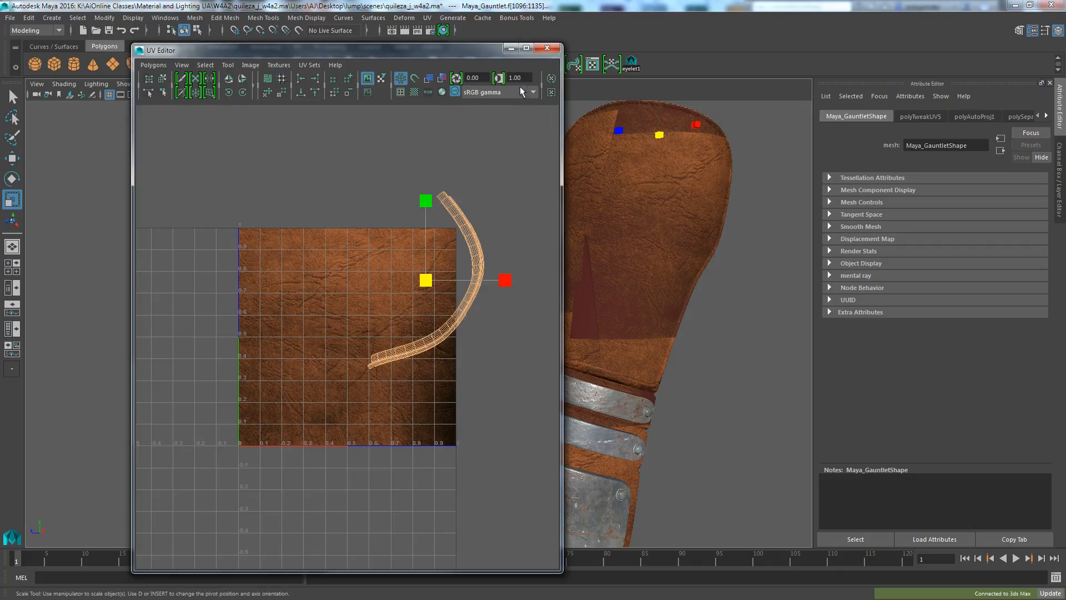
Open Hypershade and graph the material networks assigned to Maya_Gauntlet.
{"action": "left_click_drag", "start_coordinate": [484, 54], "coordinate": [490, 102]}
{"action": "left_click", "coordinate": [443, 30]}
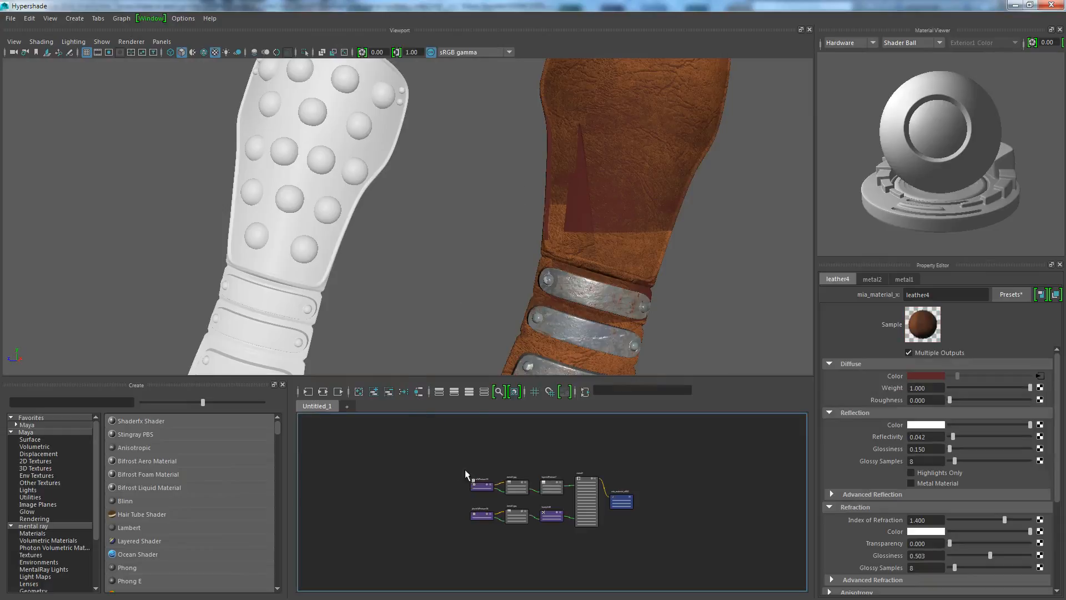
{"action": "left_click", "coordinate": [358, 391]}
{"action": "left_click", "coordinate": [614, 206]}
{"action": "right_click_drag", "start_coordinate": [525, 455], "coordinate": [525, 474]}
{"action": "scroll", "coordinate": [536, 473], "scroll_direction": "up", "scroll_amount": 5}
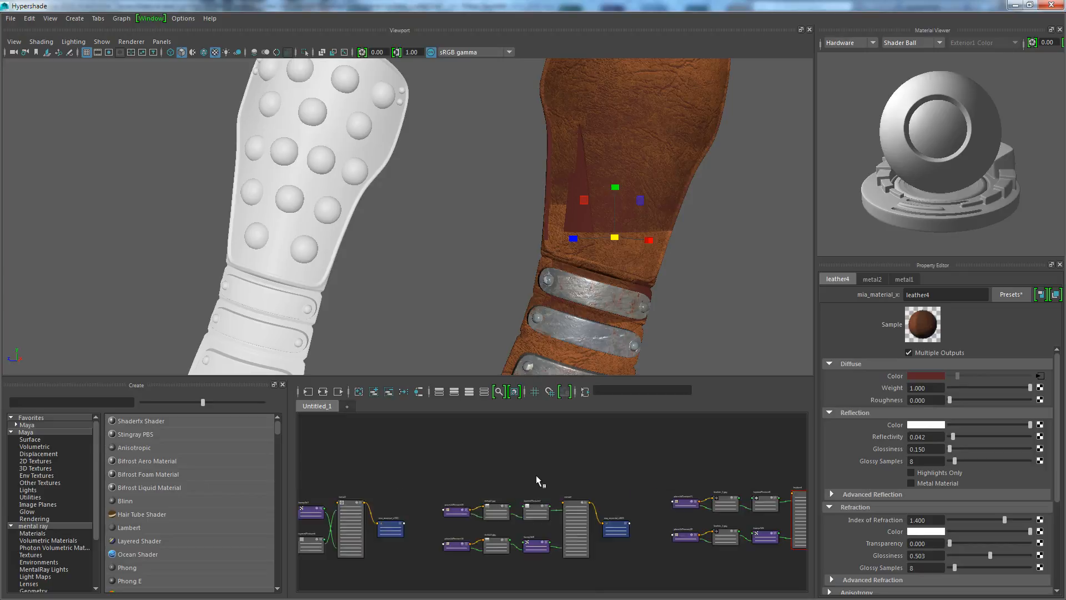
Enlarge Hypershade's node graph area and locate the leather4 material with its colour and bump texture nodes.
{"action": "scroll", "coordinate": [633, 505], "scroll_direction": "up", "scroll_amount": 2}
{"action": "scroll", "coordinate": [633, 504], "scroll_direction": "down", "scroll_amount": 3}
{"action": "scroll", "coordinate": [445, 509], "scroll_direction": "down", "scroll_amount": 2}
{"action": "middle_click_drag", "start_coordinate": [414, 501], "coordinate": [339, 468], "text": "alt"}
{"action": "middle_click_drag", "start_coordinate": [646, 467], "coordinate": [346, 492], "text": "alt"}
{"action": "scroll", "coordinate": [541, 462], "scroll_direction": "up", "scroll_amount": 3}
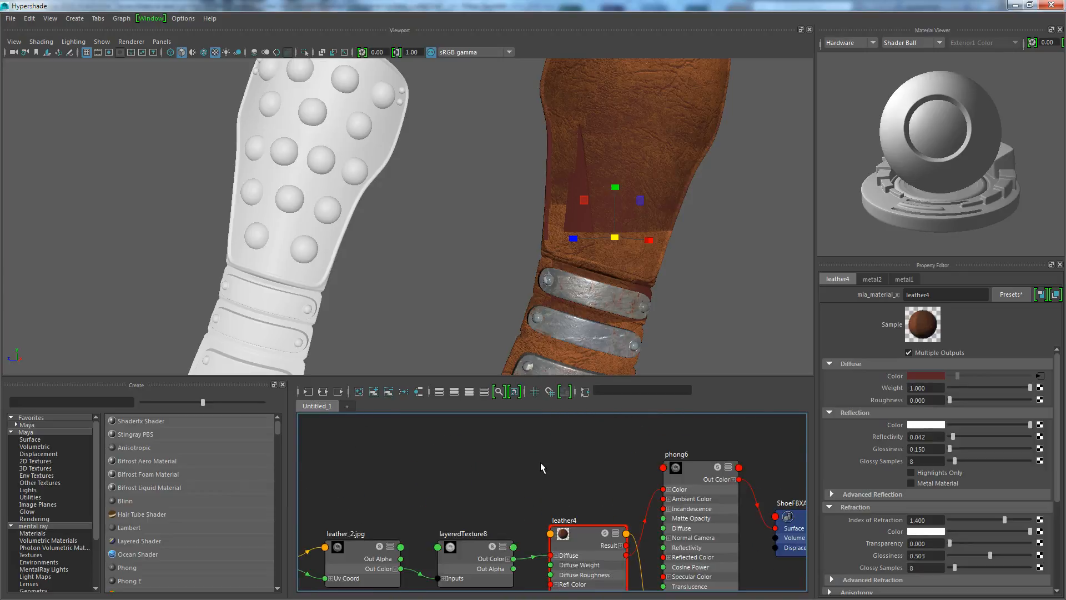
{"action": "left_click_drag", "start_coordinate": [518, 377], "coordinate": [505, 301]}
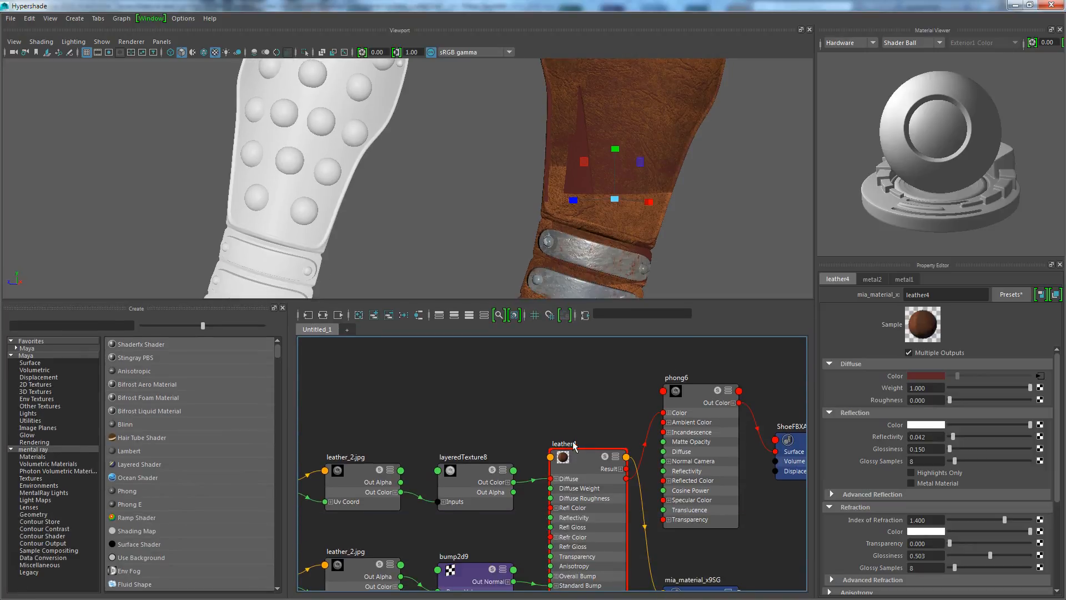
{"action": "middle_click_drag", "start_coordinate": [566, 433], "coordinate": [544, 363], "text": "alt"}
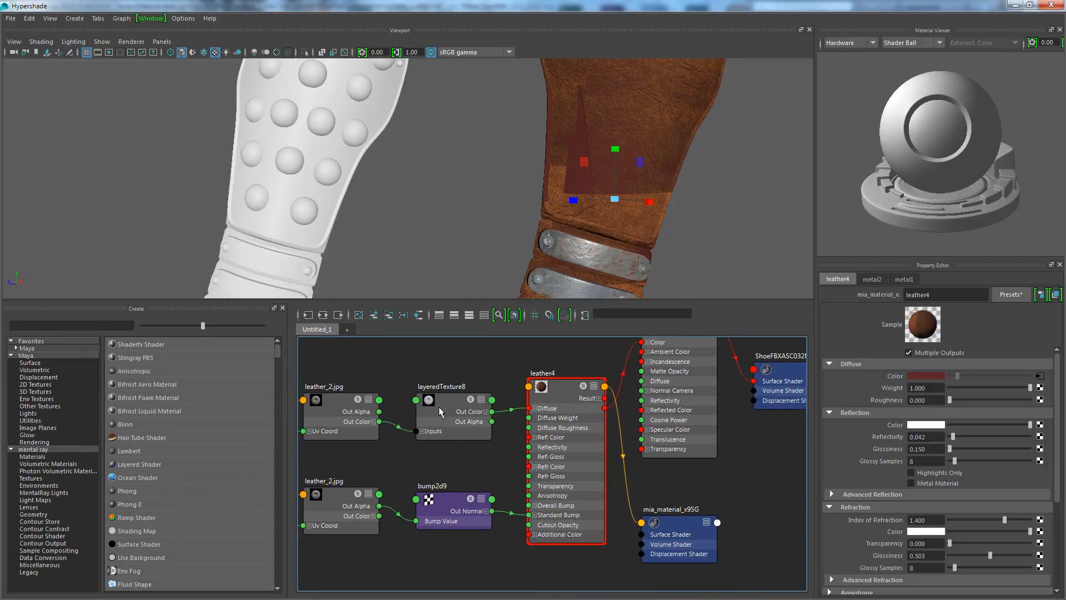
Replace the image of the file texture feeding layeredTexture8 with leather_3.jpg from the sourceimages folder.
{"action": "left_click", "coordinate": [334, 410]}
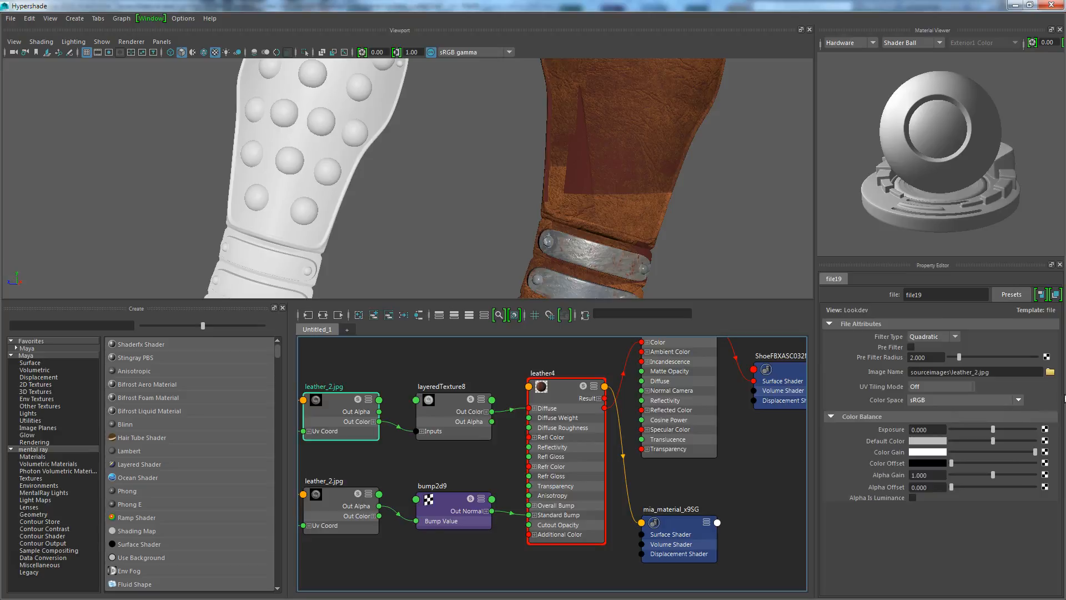
{"action": "left_click", "coordinate": [1050, 373]}
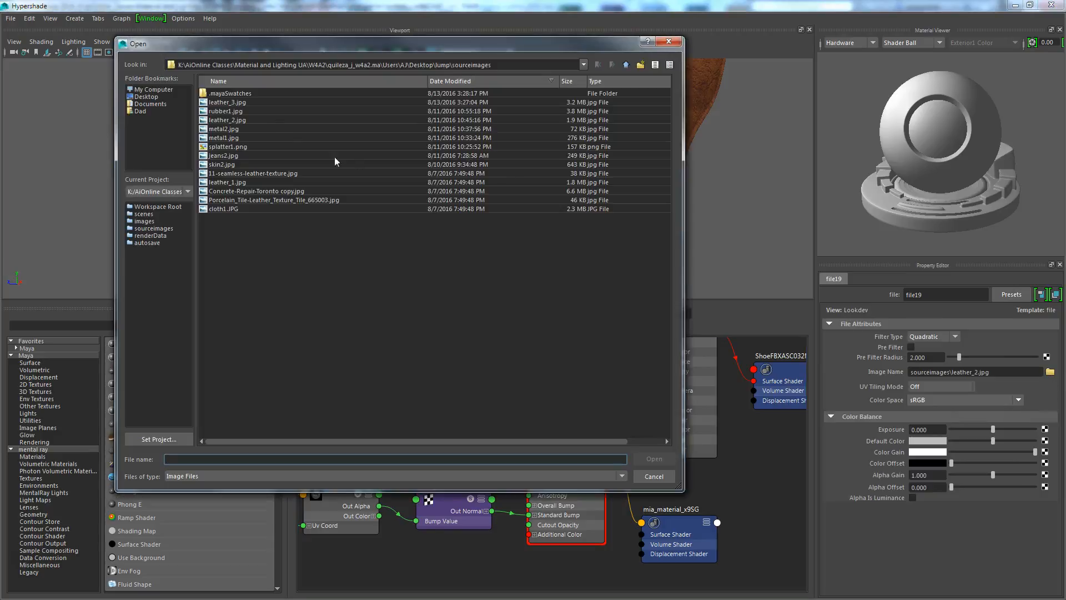
{"action": "left_click", "coordinate": [228, 102]}
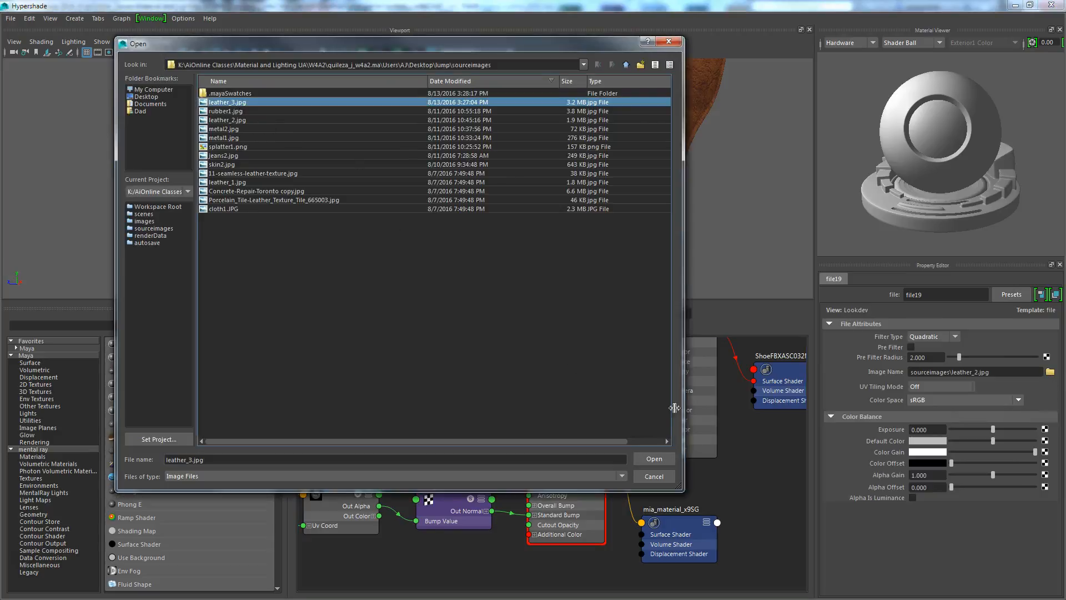
{"action": "left_click", "coordinate": [659, 460]}
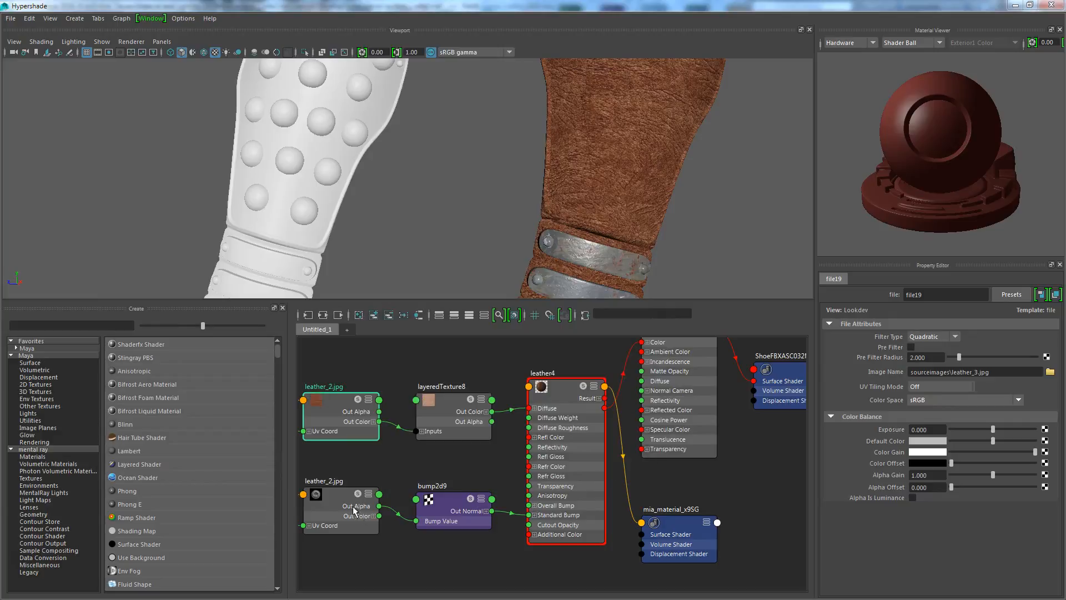
Replace the image of the file texture feeding the bump2d9 node with leather_3.jpg.
{"action": "left_click", "coordinate": [336, 503]}
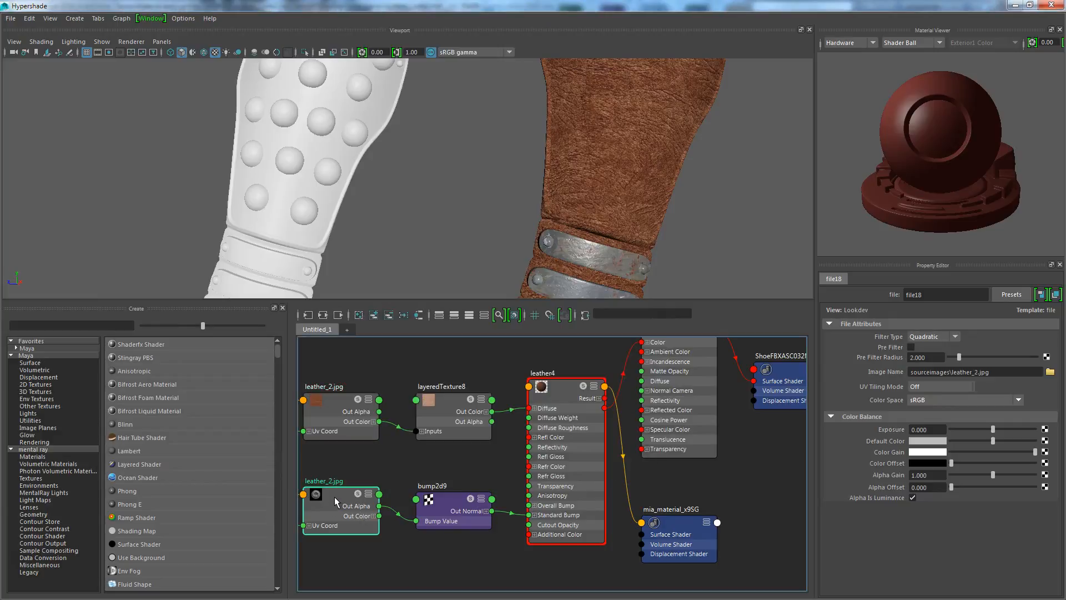
{"action": "left_click", "coordinate": [1050, 371]}
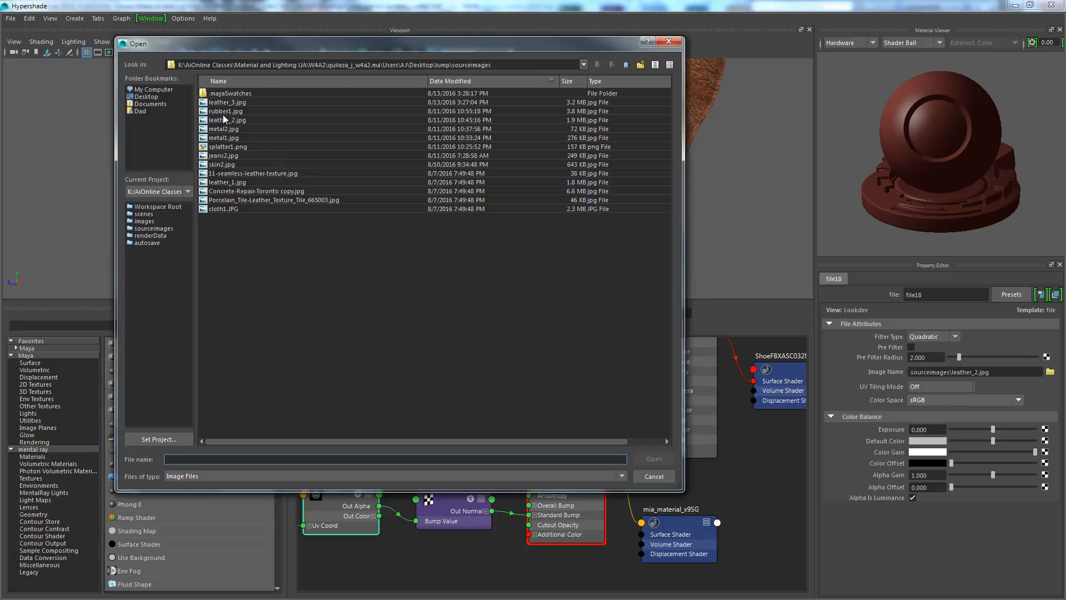
{"action": "left_click", "coordinate": [229, 103]}
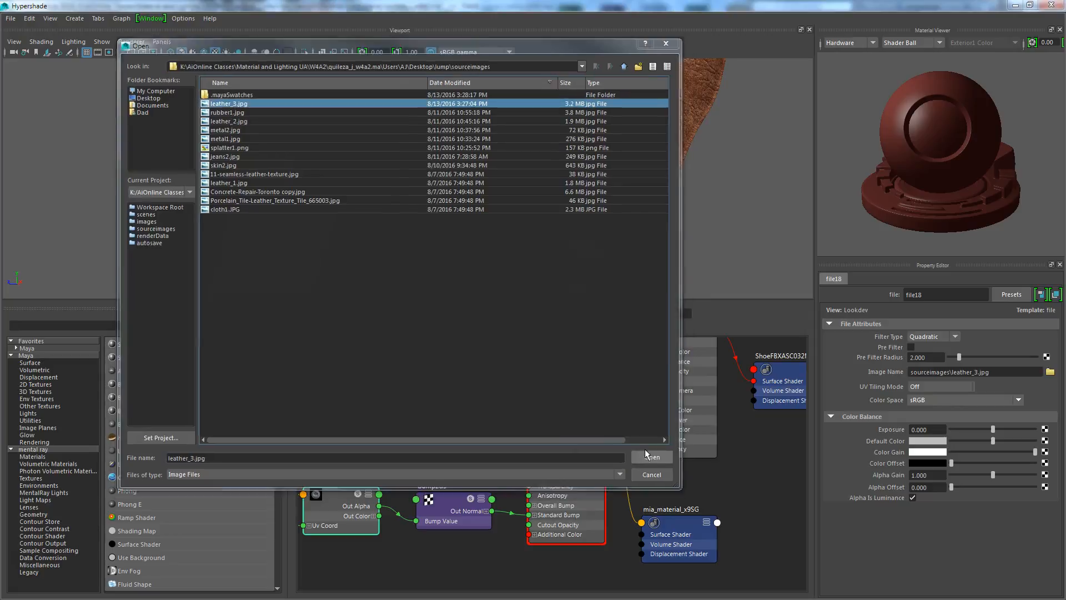
{"action": "left_click", "coordinate": [647, 456]}
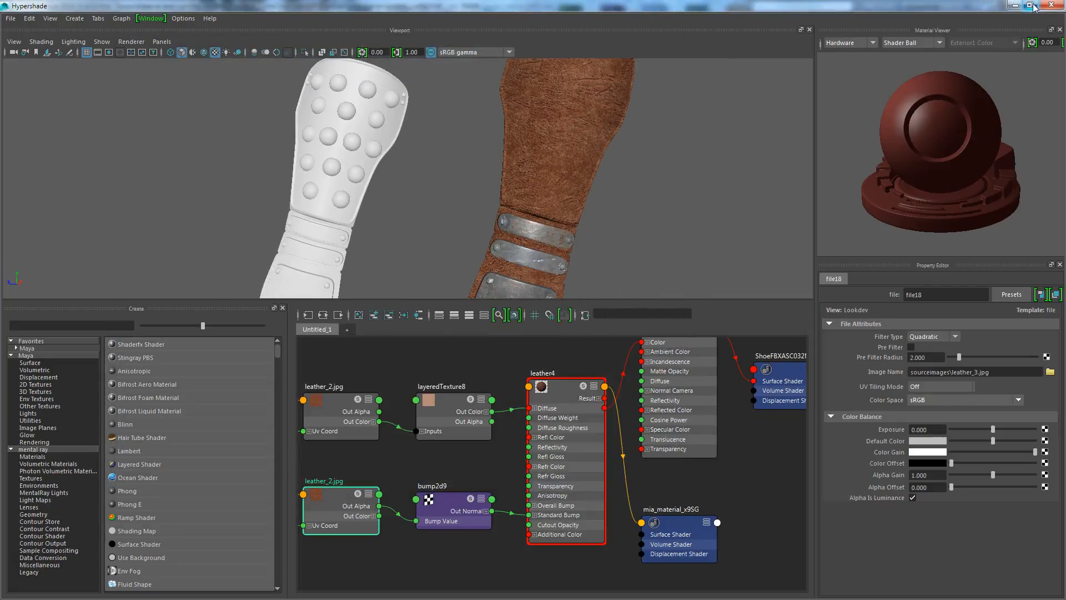
Minimize Hypershade, move the UV Editor aside, and inspect the new leather texture on Maya_Gauntlet.
{"action": "left_click", "coordinate": [1015, 5]}
{"action": "left_click_drag", "start_coordinate": [518, 101], "coordinate": [325, 58]}
{"action": "scroll", "coordinate": [469, 236], "scroll_direction": "up", "scroll_amount": 2}
{"action": "scroll", "coordinate": [474, 245], "scroll_direction": "down", "scroll_amount": 3}
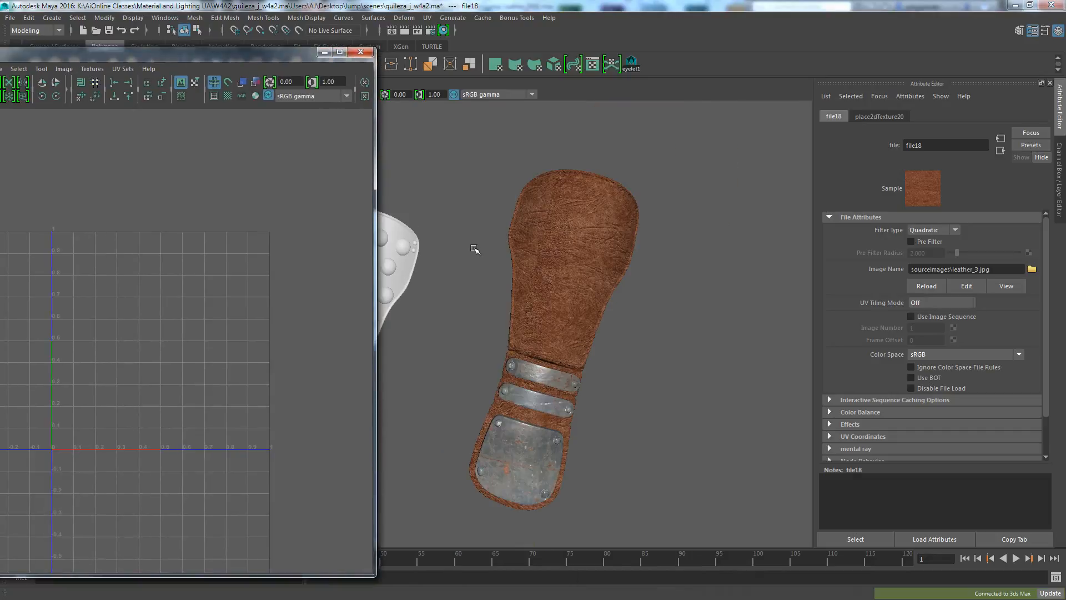
{"action": "left_click", "coordinate": [542, 230]}
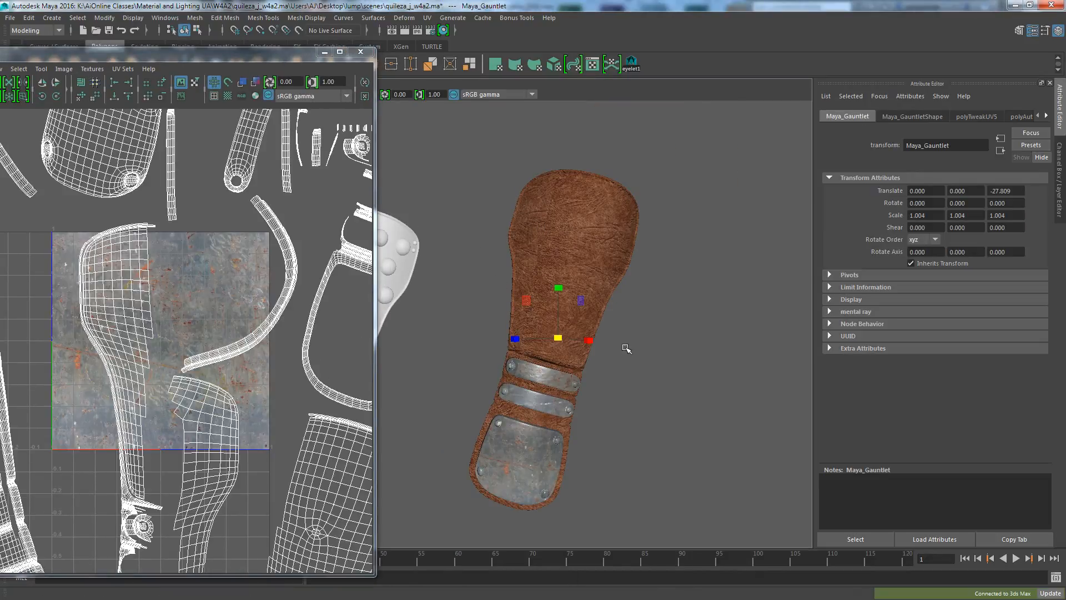
{"action": "left_click", "coordinate": [695, 267]}
{"action": "scroll", "coordinate": [633, 318], "scroll_direction": "up", "scroll_amount": 3}
{"action": "scroll", "coordinate": [637, 320], "scroll_direction": "up", "scroll_amount": 2}
{"action": "scroll", "coordinate": [637, 320], "scroll_direction": "down", "scroll_amount": 2}
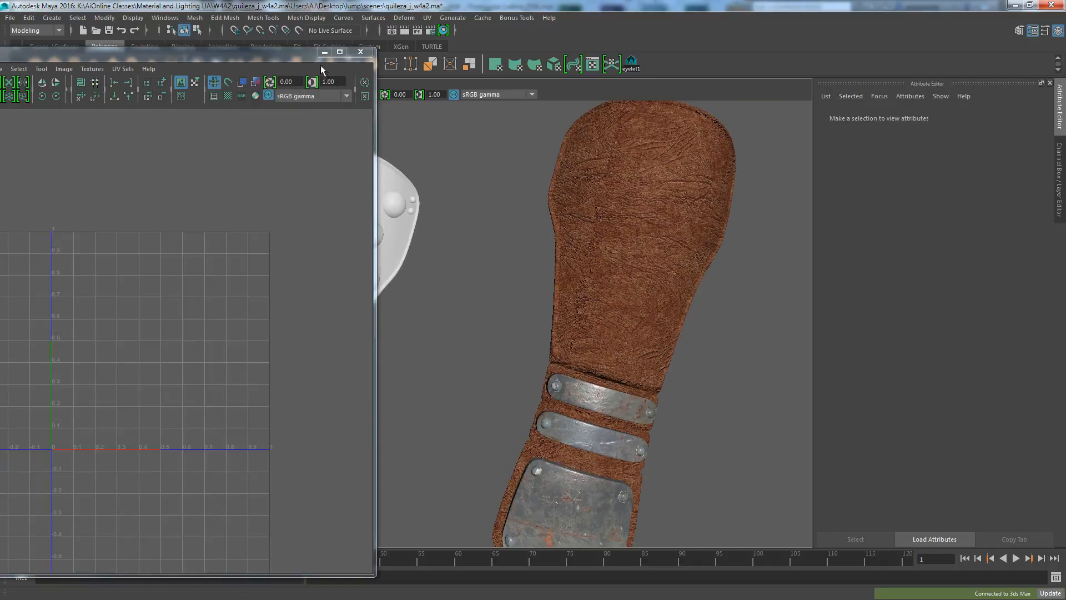
Reopen Hypershade maximized and set the bump depth of leather4's bump2d9 node to 0.2.
{"action": "left_click", "coordinate": [442, 30]}
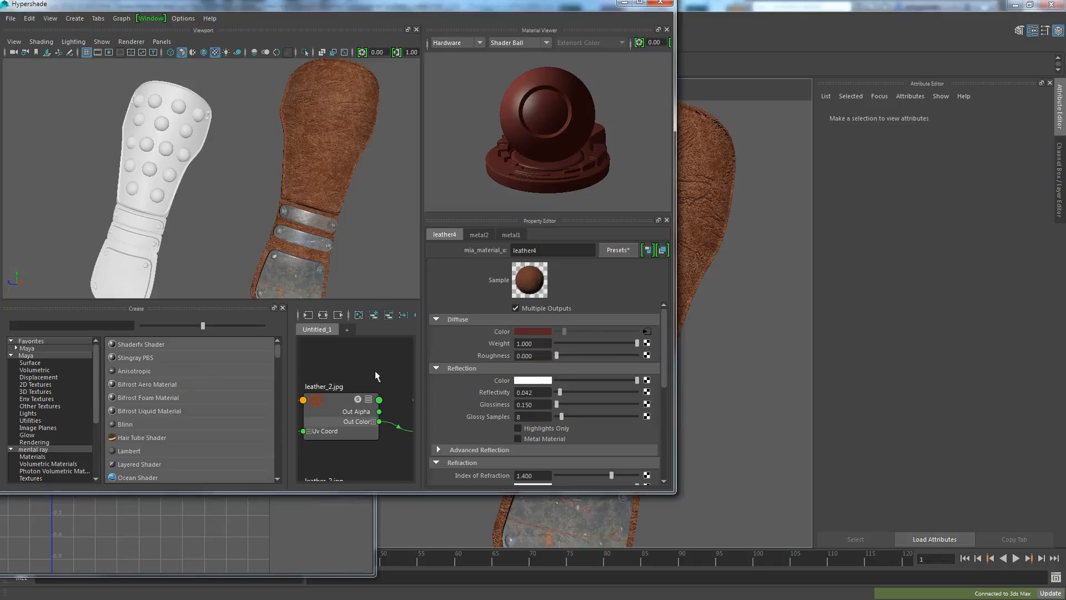
{"action": "left_click", "coordinate": [639, 2]}
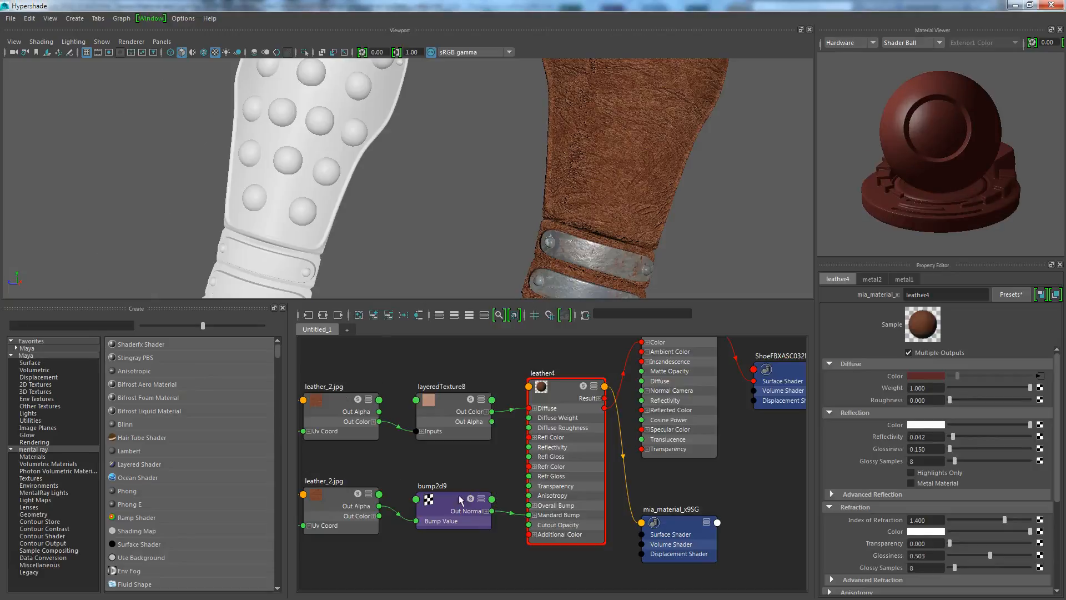
{"action": "scroll", "coordinate": [453, 462], "scroll_direction": "down", "scroll_amount": 4}
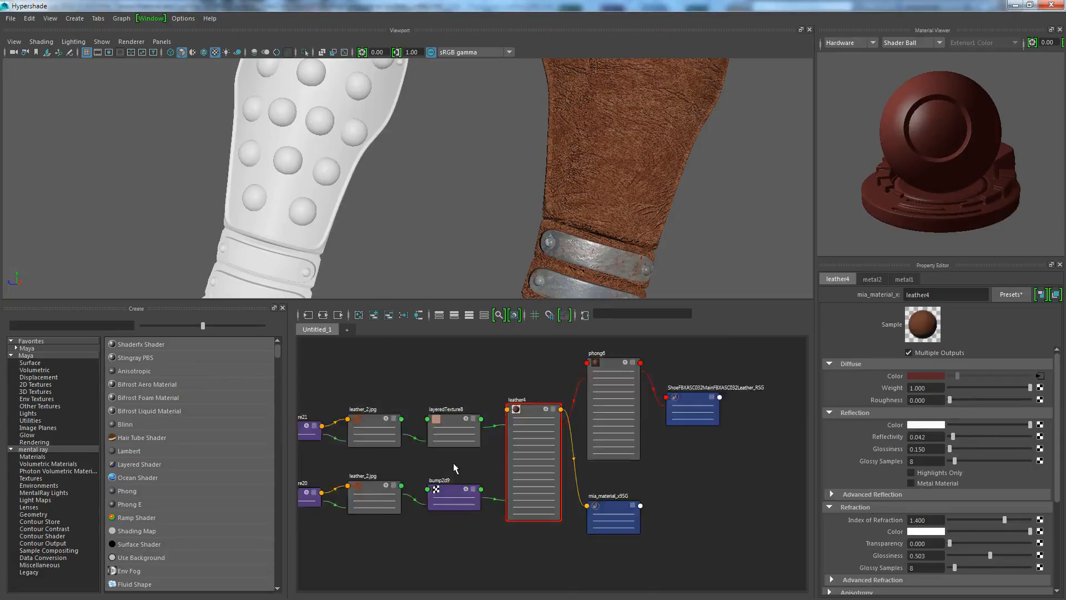
{"action": "scroll", "coordinate": [453, 462], "scroll_direction": "up", "scroll_amount": 4}
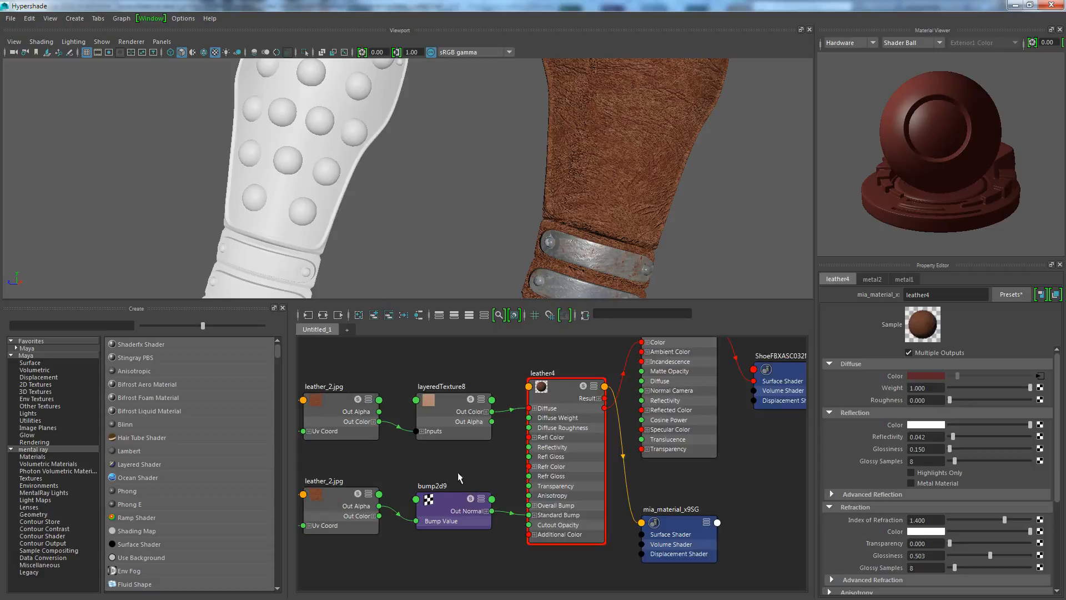
{"action": "left_click", "coordinate": [450, 501]}
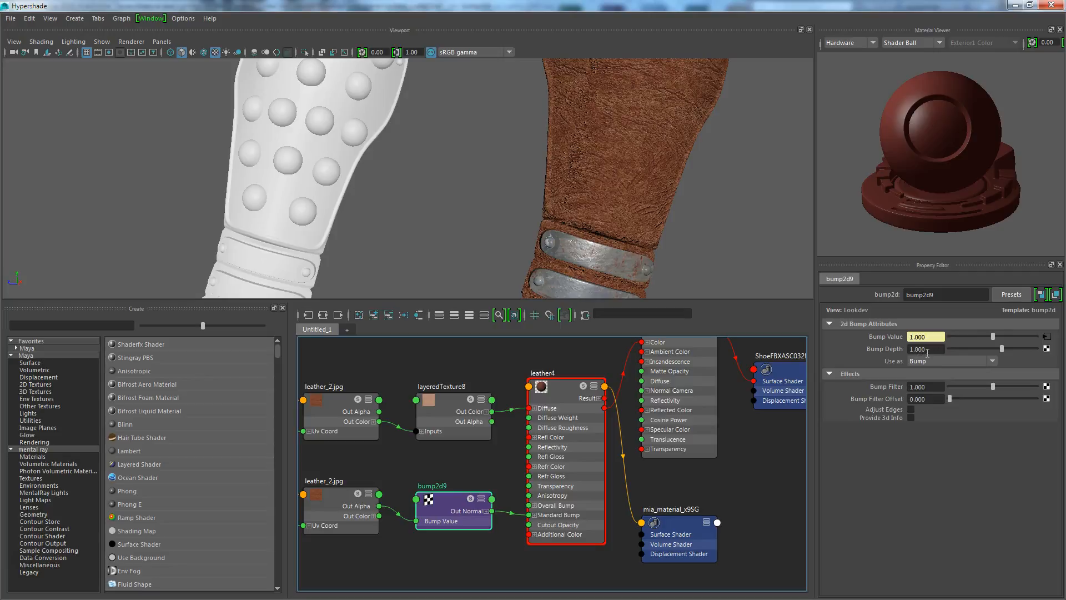
{"action": "left_click", "coordinate": [930, 349]}
{"action": "double_click", "coordinate": [916, 349]}
{"action": "type", "text": "0.2"}
{"action": "key", "text": "Return"}
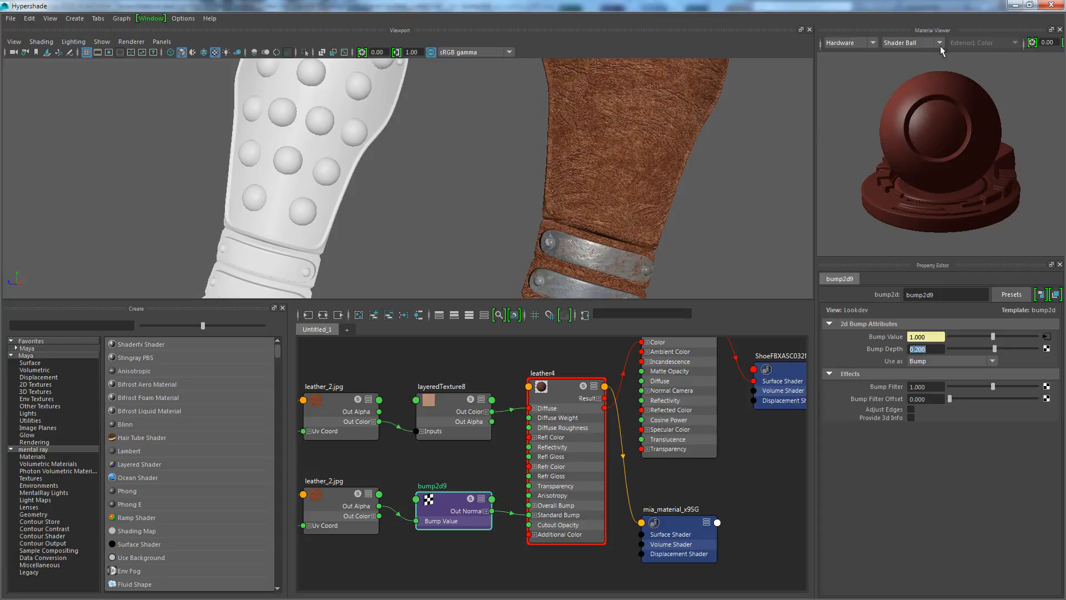
Return to the main viewport, inspect the softened leather bump, and move the UV Editor aside to expose the white gauntlet.
{"action": "left_click", "coordinate": [1015, 5]}
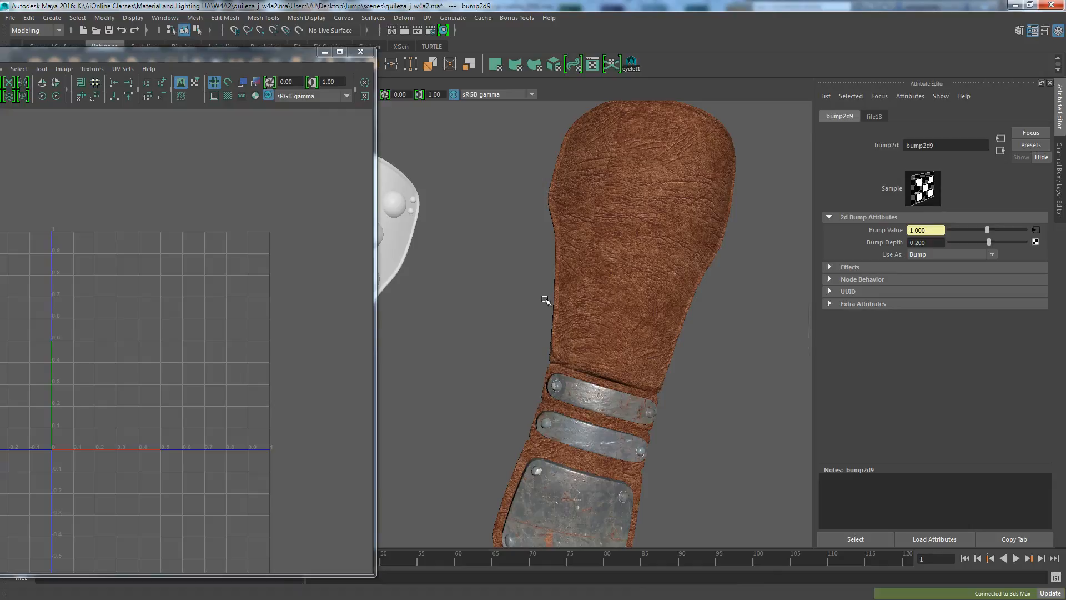
{"action": "left_click", "coordinate": [517, 384]}
{"action": "scroll", "coordinate": [497, 359], "scroll_direction": "down", "scroll_amount": 3}
{"action": "scroll", "coordinate": [497, 360], "scroll_direction": "up", "scroll_amount": 3}
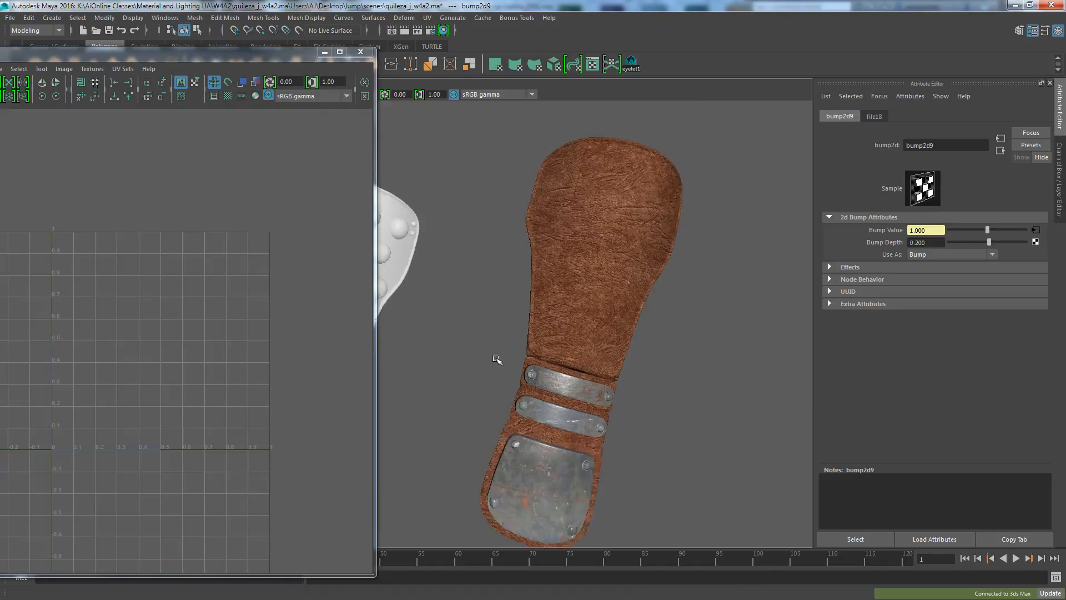
{"action": "mouse_move", "coordinate": [486, 374]}
{"action": "left_mouse_down", "text": "alt"}
{"action": "mouse_move", "coordinate": [552, 433]}
{"action": "mouse_move", "coordinate": [519, 380]}
{"action": "mouse_move", "coordinate": [471, 383]}
{"action": "mouse_move", "coordinate": [455, 371]}
{"action": "mouse_move", "coordinate": [481, 381]}
{"action": "left_mouse_up", "text": "alt"}
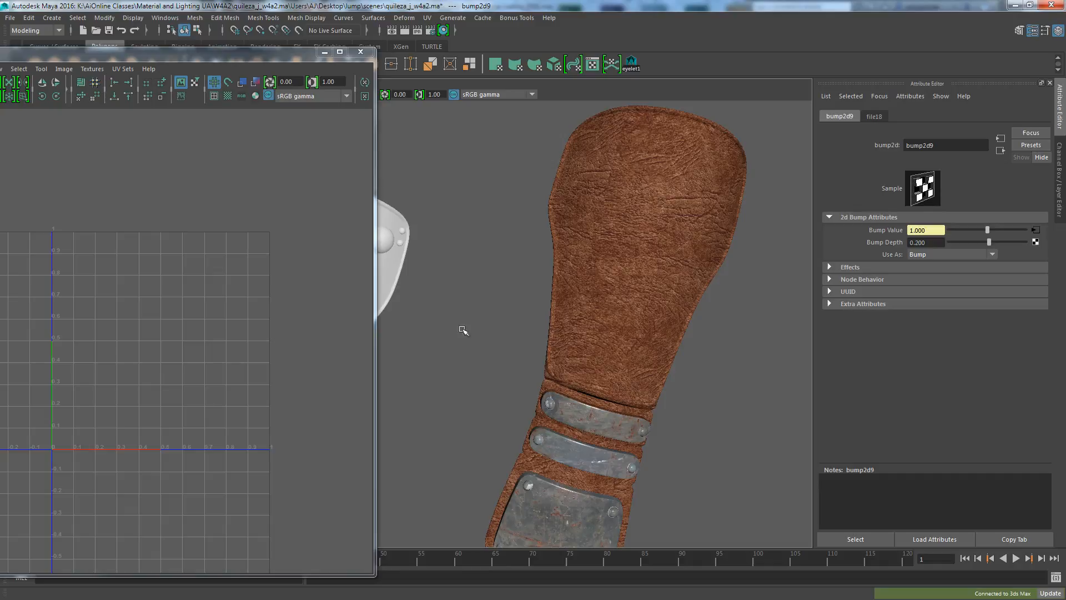
{"action": "left_click_drag", "start_coordinate": [269, 59], "coordinate": [155, 72]}
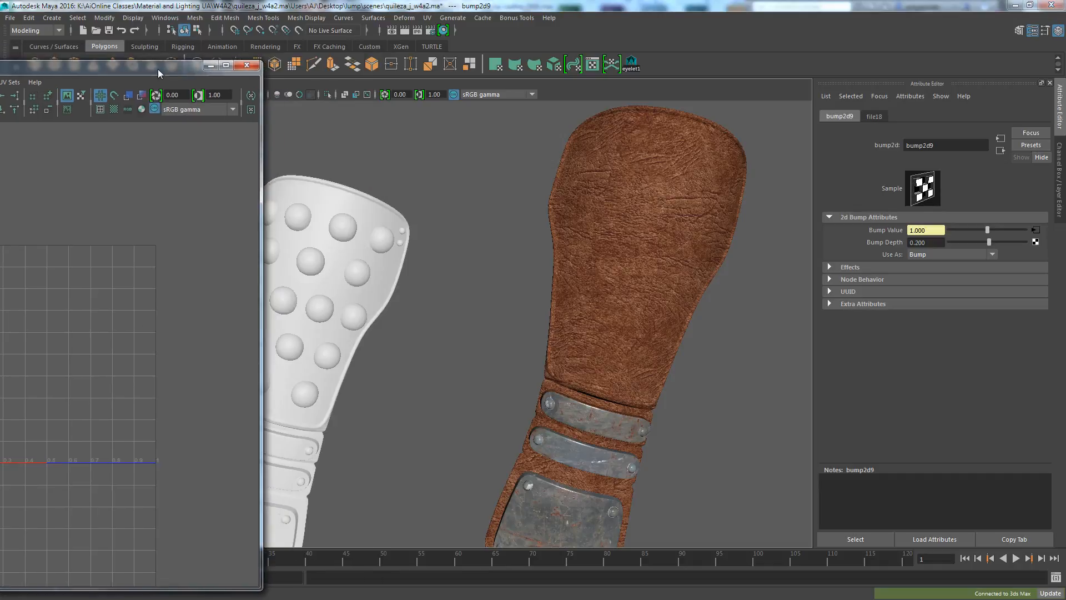
Select the white MAx_Gauntlet and assign the leather4 material to it in Hypershade.
{"action": "left_click", "coordinate": [387, 306]}
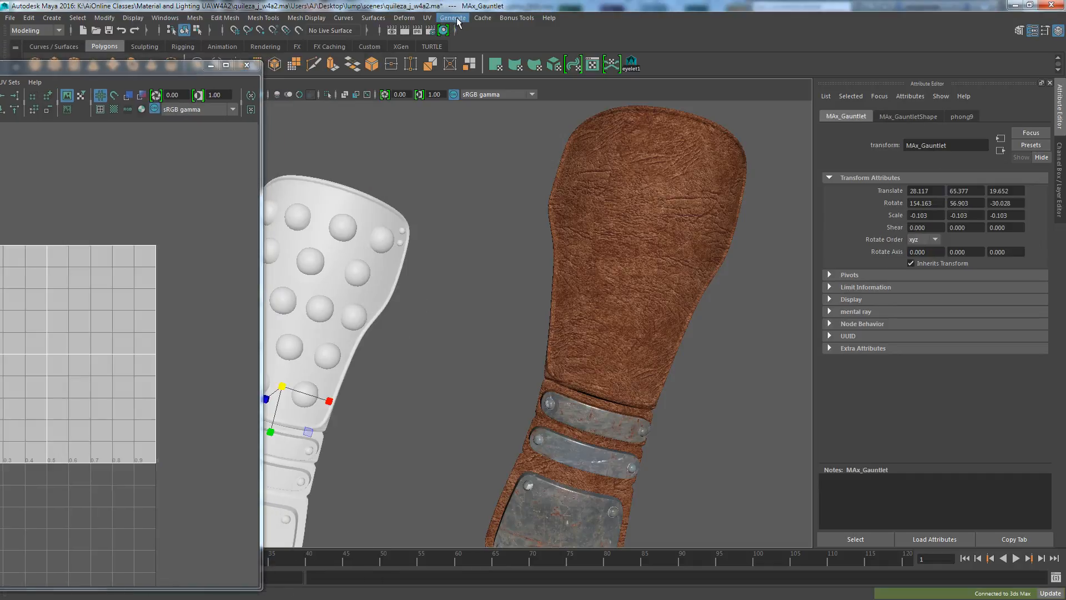
{"action": "left_click", "coordinate": [443, 30]}
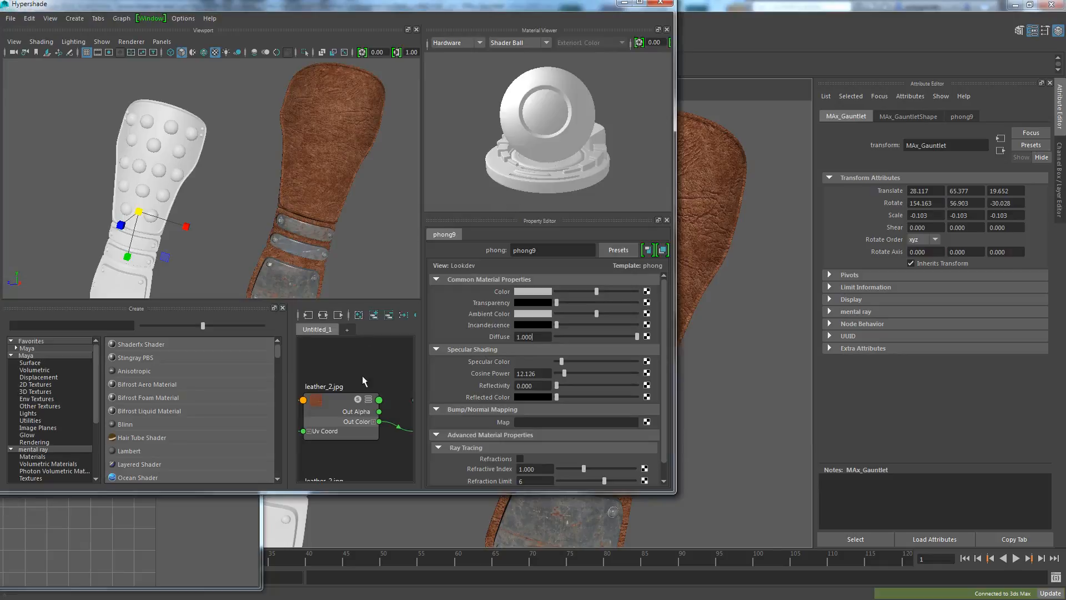
{"action": "scroll", "coordinate": [371, 377], "scroll_direction": "down", "scroll_amount": 3}
{"action": "middle_click_drag", "start_coordinate": [388, 370], "coordinate": [352, 361], "text": "alt"}
{"action": "right_click", "coordinate": [364, 379]}
{"action": "left_click", "coordinate": [399, 386]}
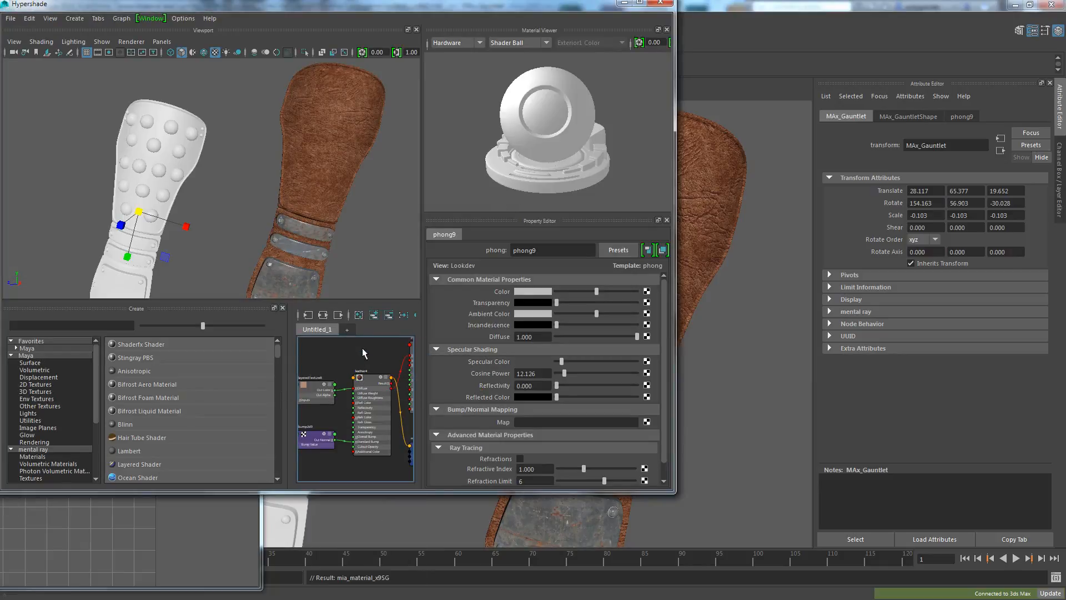
{"action": "left_click", "coordinate": [624, 4]}
Clear the UV Editor away from MAx_Gauntlet and apply automatic UV mapping to it.
{"action": "left_click_drag", "start_coordinate": [386, 345], "coordinate": [481, 305], "text": "alt"}
{"action": "left_click_drag", "start_coordinate": [178, 75], "coordinate": [1, 57]}
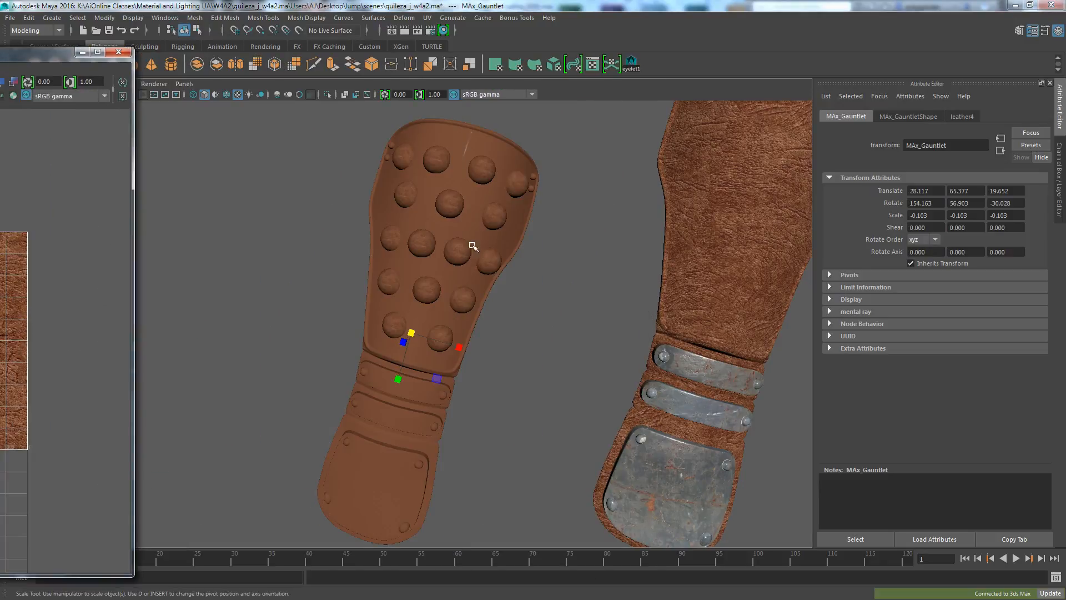
{"action": "left_click", "coordinate": [427, 17]}
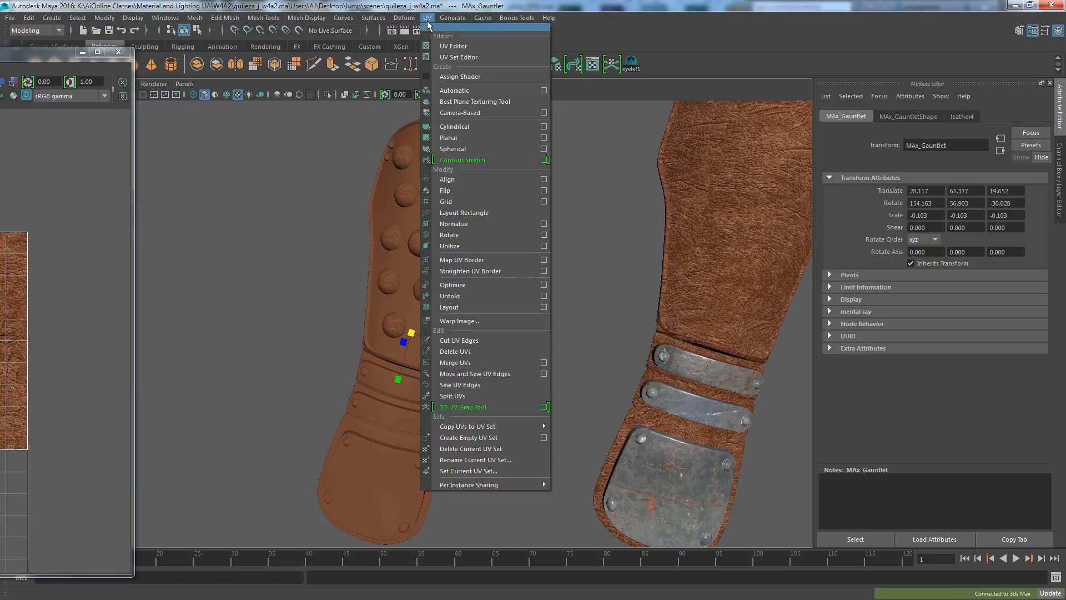
{"action": "left_click", "coordinate": [455, 94]}
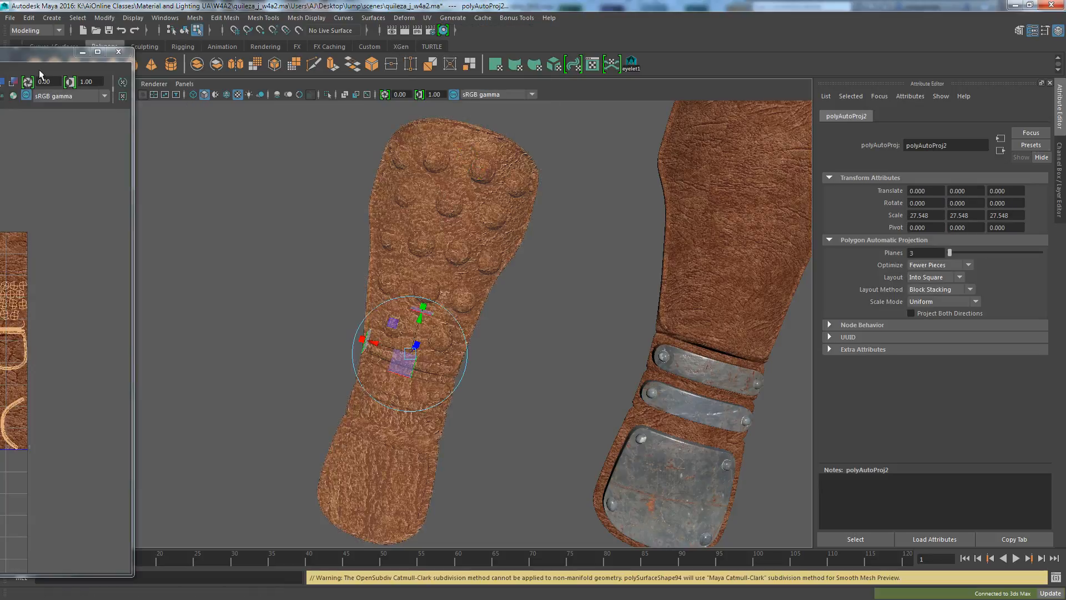
Select all MAx_Gauntlet faces in the UV Editor and uniformly scale their UVs up well beyond the texture square.
{"action": "left_click", "coordinate": [316, 241]}
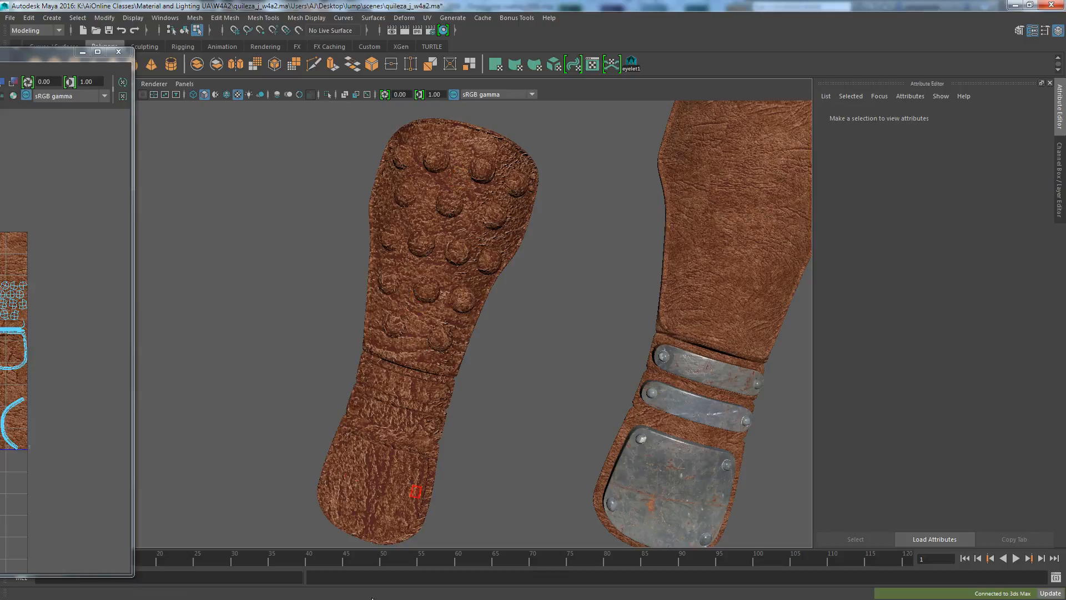
{"action": "left_click_drag", "start_coordinate": [48, 55], "coordinate": [415, 25]}
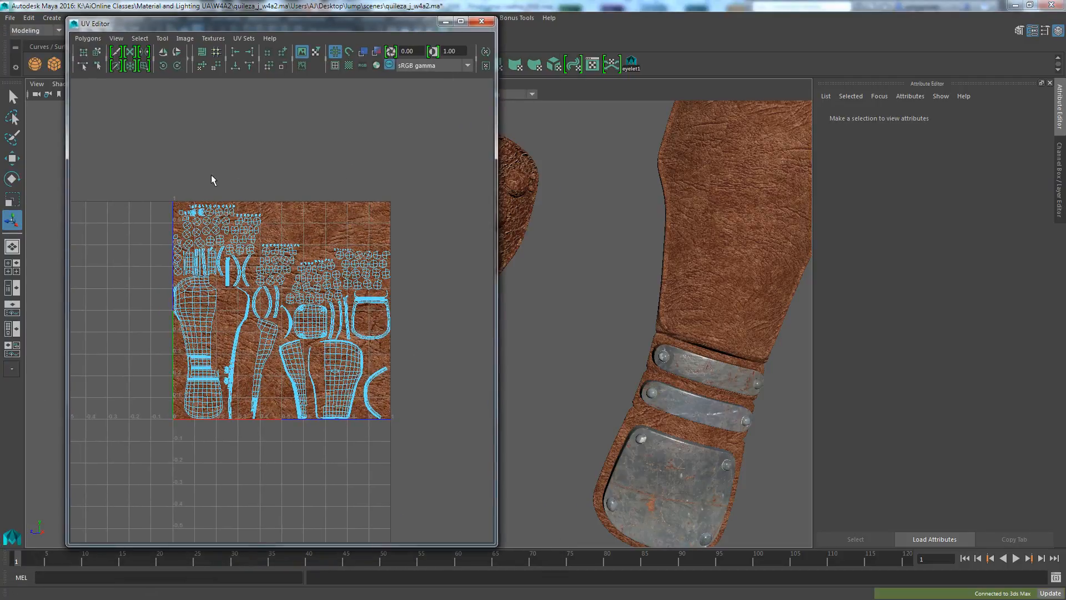
{"action": "right_click_drag", "start_coordinate": [223, 173], "coordinate": [185, 162]}
{"action": "left_click_drag", "start_coordinate": [109, 163], "coordinate": [395, 467]}
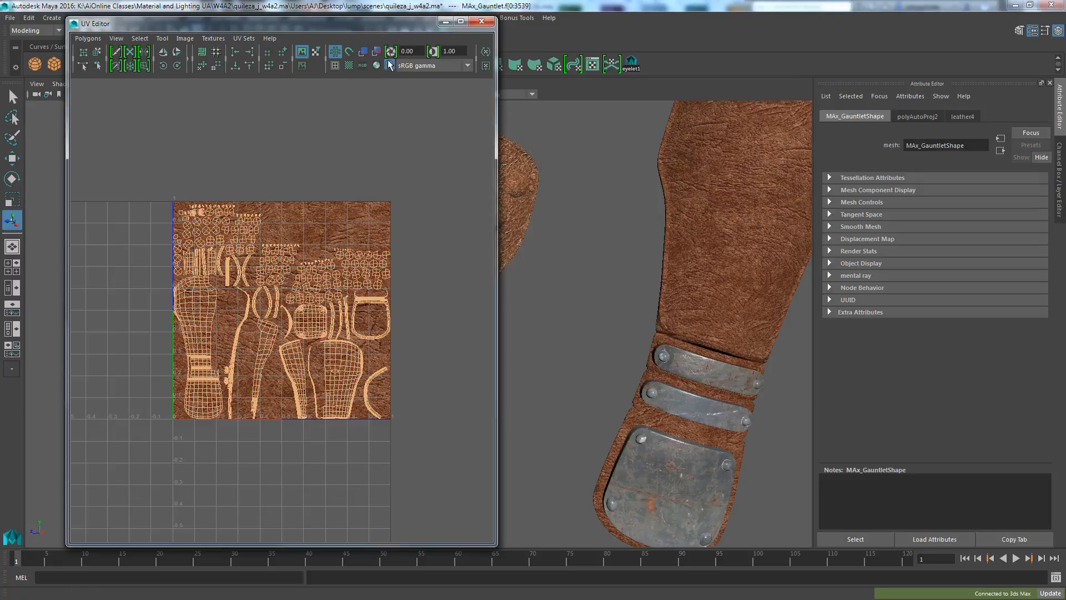
{"action": "middle_click_drag", "start_coordinate": [530, 344], "coordinate": [698, 365], "text": "alt"}
{"action": "left_click", "coordinate": [12, 199]}
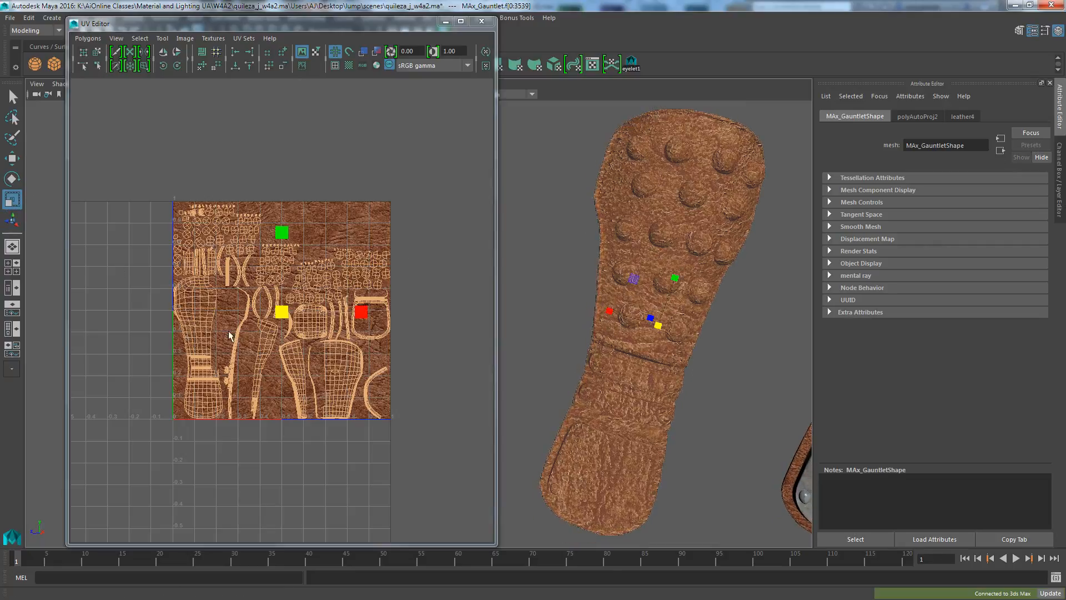
{"action": "left_click_drag", "start_coordinate": [277, 313], "coordinate": [281, 139]}
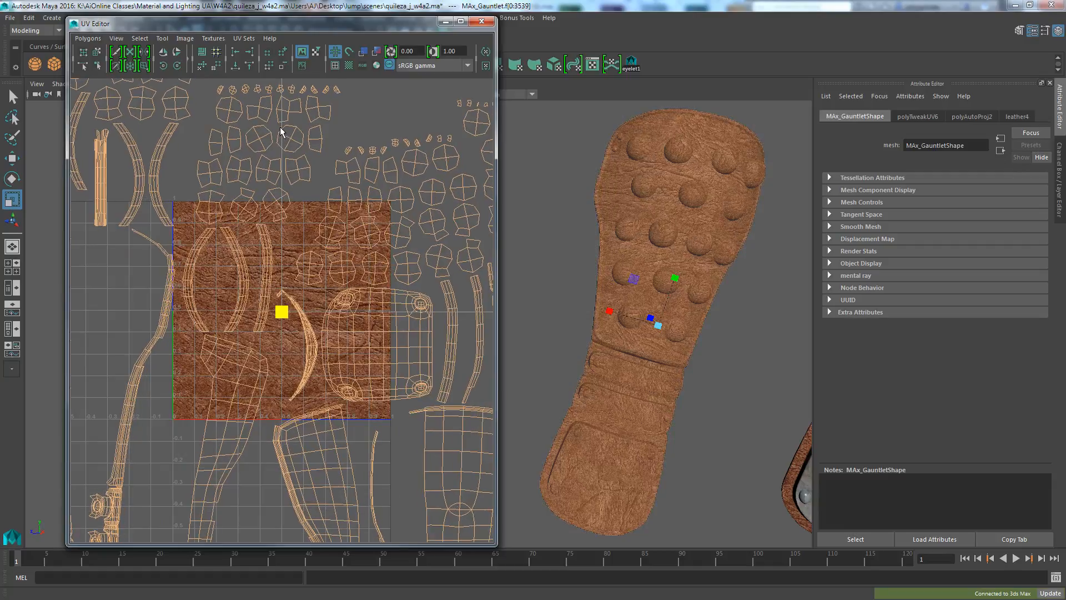
{"action": "left_click", "coordinate": [762, 341]}
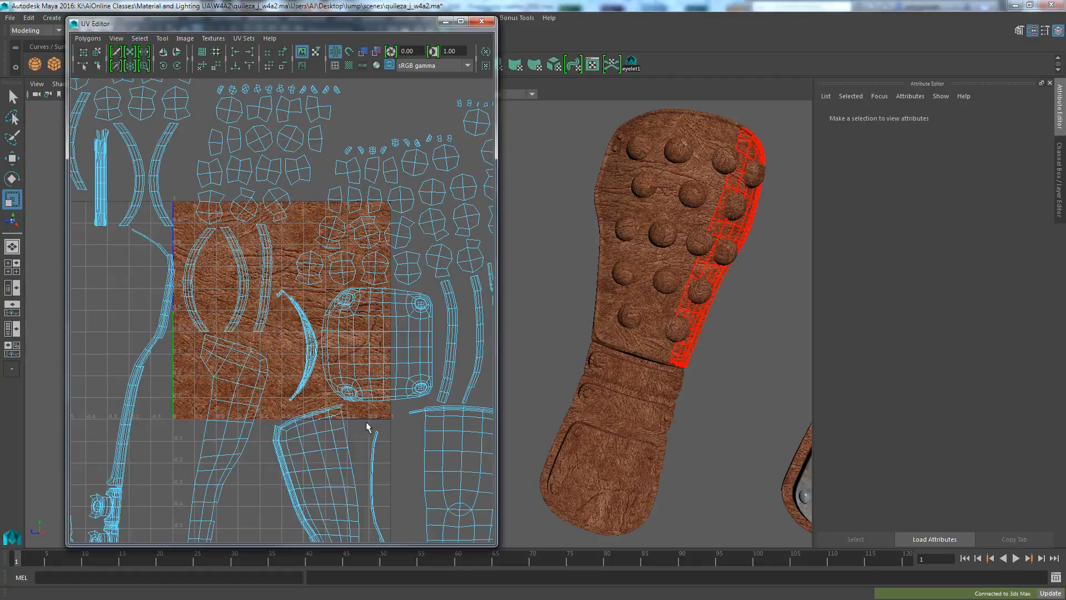
Reselect all MAx_Gauntlet UV shells and enlarge them uniformly a little more for a finer leather grain.
{"action": "scroll", "coordinate": [363, 424], "scroll_direction": "down", "scroll_amount": 3}
{"action": "scroll", "coordinate": [360, 423], "scroll_direction": "down", "scroll_amount": 2}
{"action": "left_click_drag", "start_coordinate": [131, 142], "coordinate": [452, 540]}
{"action": "left_click", "coordinate": [311, 331]}
{"action": "scroll", "coordinate": [281, 305], "scroll_direction": "up", "scroll_amount": 3}
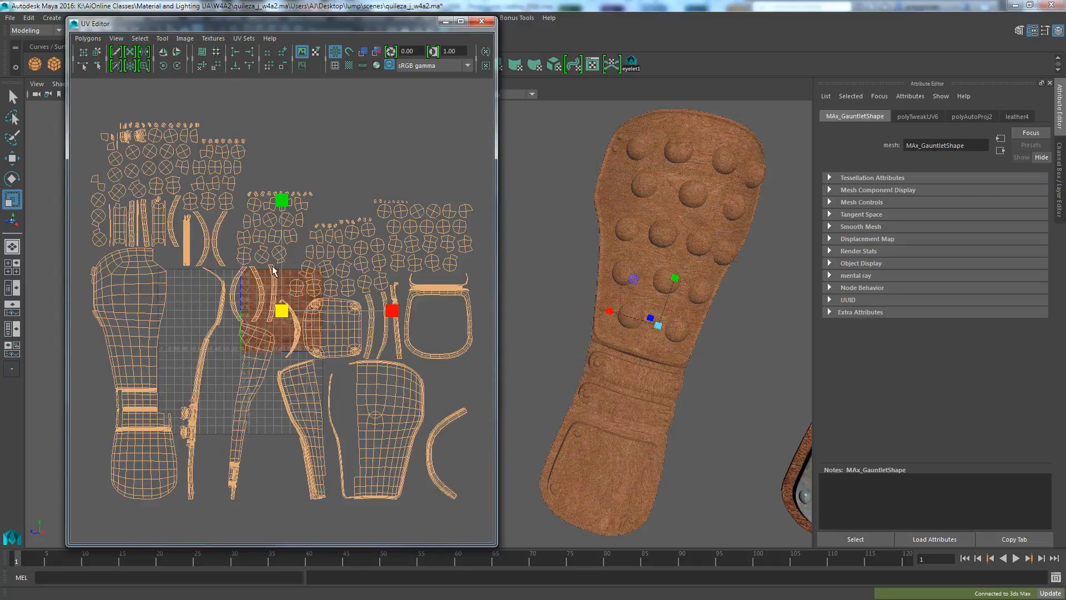
{"action": "scroll", "coordinate": [272, 266], "scroll_direction": "up", "scroll_amount": 1}
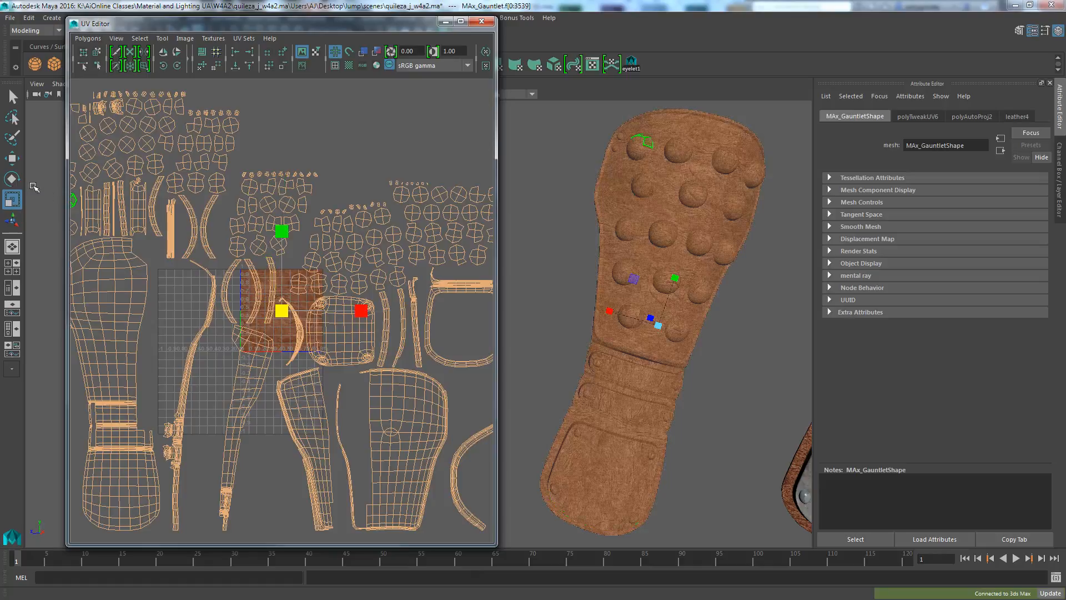
Rotate the selected MAx_Gauntlet UV shells counterclockwise so the leather grain runs diagonally, and clear the selection.
{"action": "key", "text": "e"}
{"action": "left_click_drag", "start_coordinate": [281, 312], "coordinate": [213, 215]}
{"action": "left_click", "coordinate": [731, 304]}
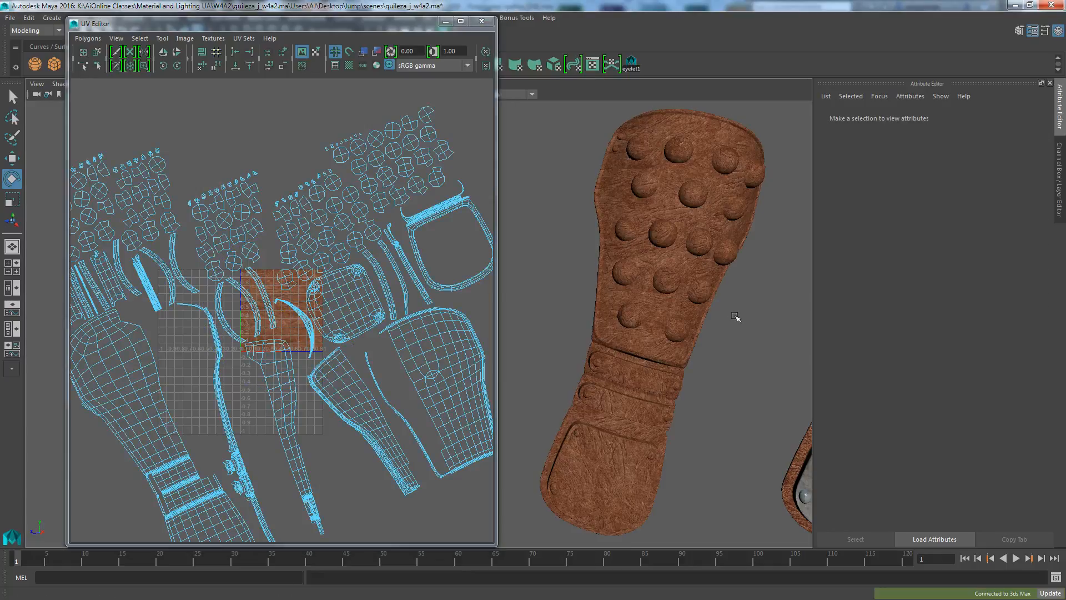
Close the UV Editor and compare the leather texture on both gauntlets from several angles.
{"action": "left_click_drag", "start_coordinate": [716, 377], "coordinate": [638, 373], "text": "alt"}
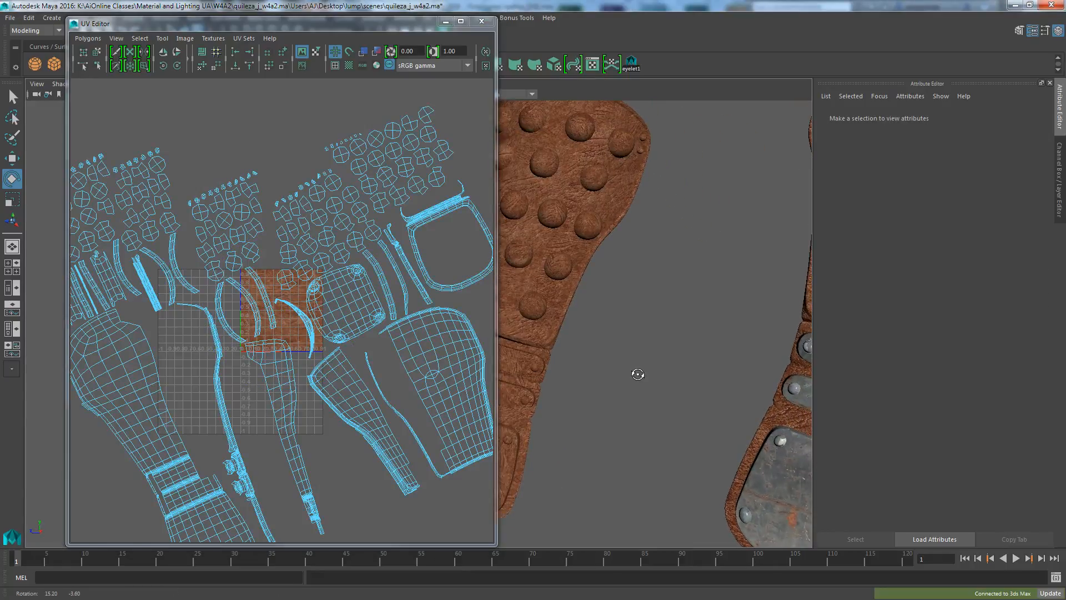
{"action": "left_click", "coordinate": [478, 23]}
{"action": "right_click_drag", "start_coordinate": [547, 175], "coordinate": [578, 165]}
{"action": "left_click_drag", "start_coordinate": [469, 317], "coordinate": [413, 313], "text": "alt"}
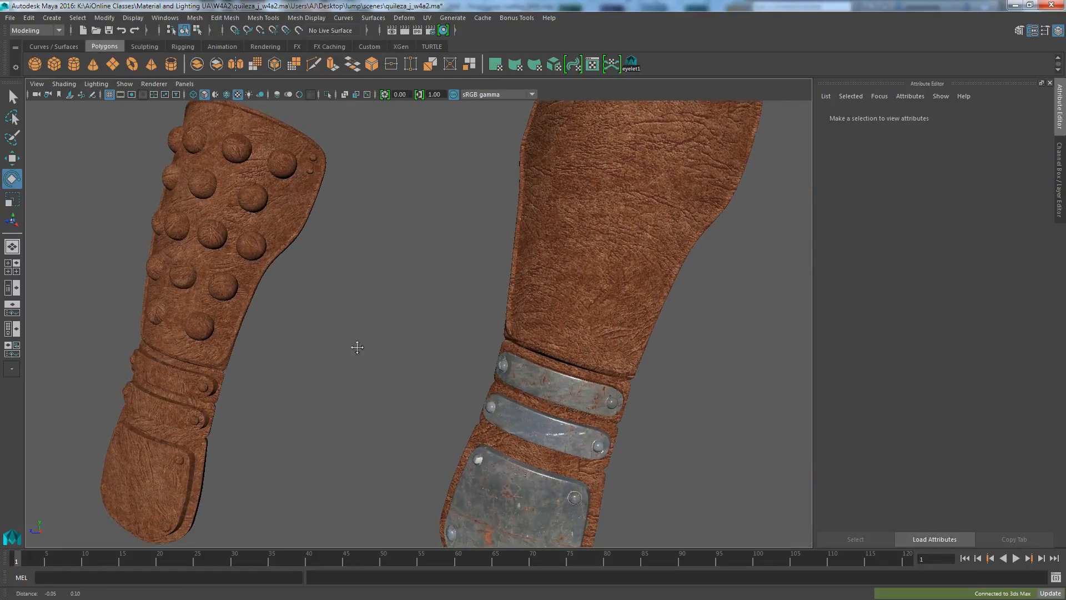
{"action": "middle_click_drag", "start_coordinate": [286, 423], "coordinate": [317, 416], "text": "alt"}
{"action": "scroll", "coordinate": [348, 410], "scroll_direction": "down", "scroll_amount": 3}
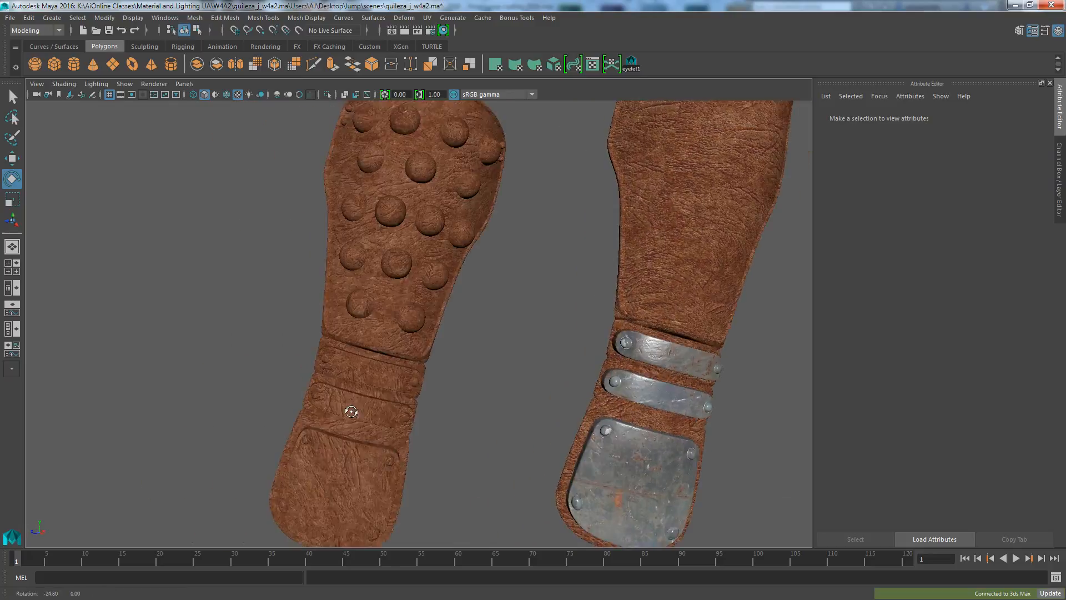
{"action": "scroll", "coordinate": [448, 375], "scroll_direction": "down", "scroll_amount": 2}
{"action": "left_click_drag", "start_coordinate": [514, 337], "coordinate": [466, 354], "text": "alt"}
{"action": "left_click_drag", "start_coordinate": [420, 385], "coordinate": [418, 395], "text": "alt"}
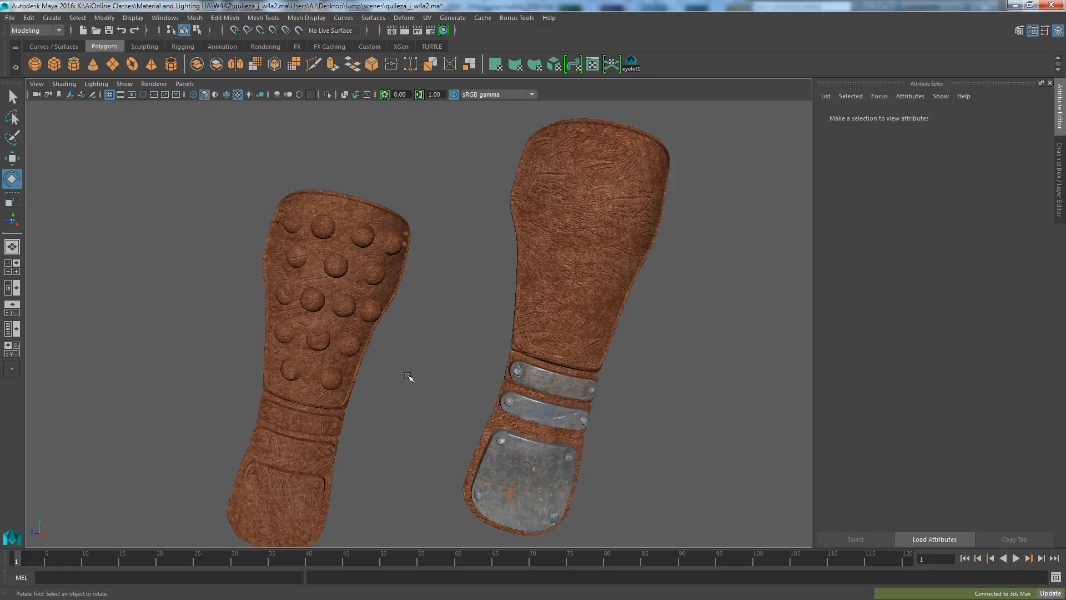
Select Maya_Gauntlet, try running the copied command in the MEL command line, and clear the selection.
{"action": "left_click", "coordinate": [585, 249]}
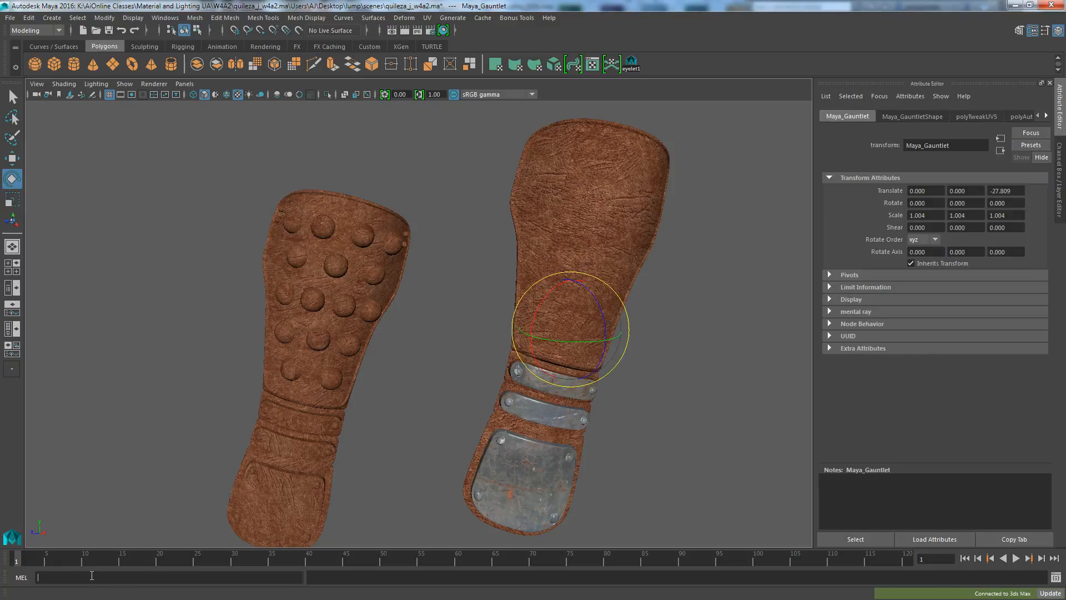
{"action": "key", "text": "ctrl+v"}
{"action": "key", "text": "Return"}
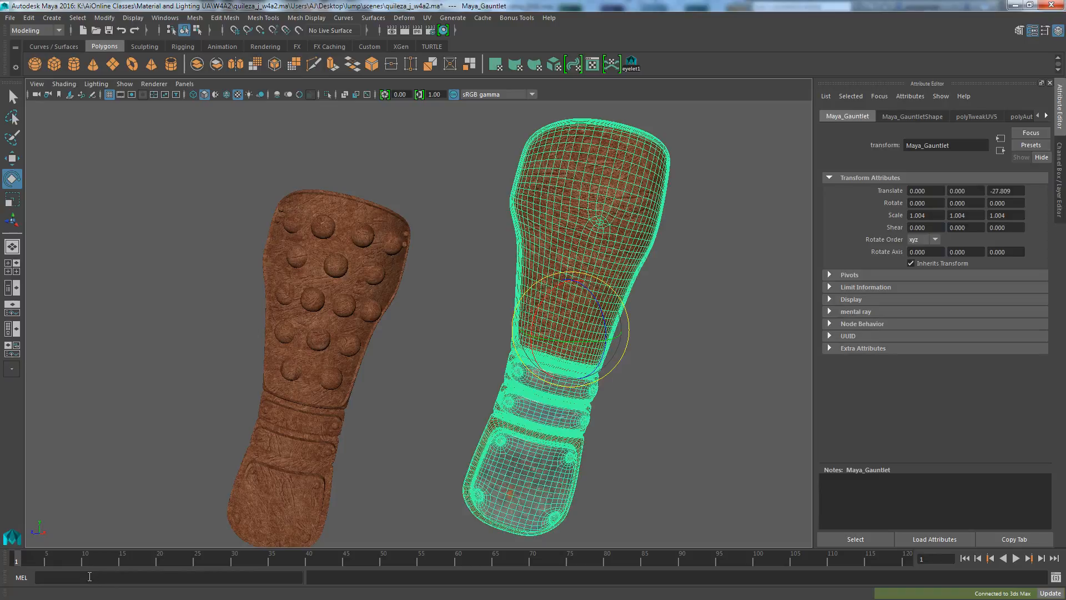
{"action": "left_click", "coordinate": [702, 331]}
{"action": "left_click", "coordinate": [589, 292]}
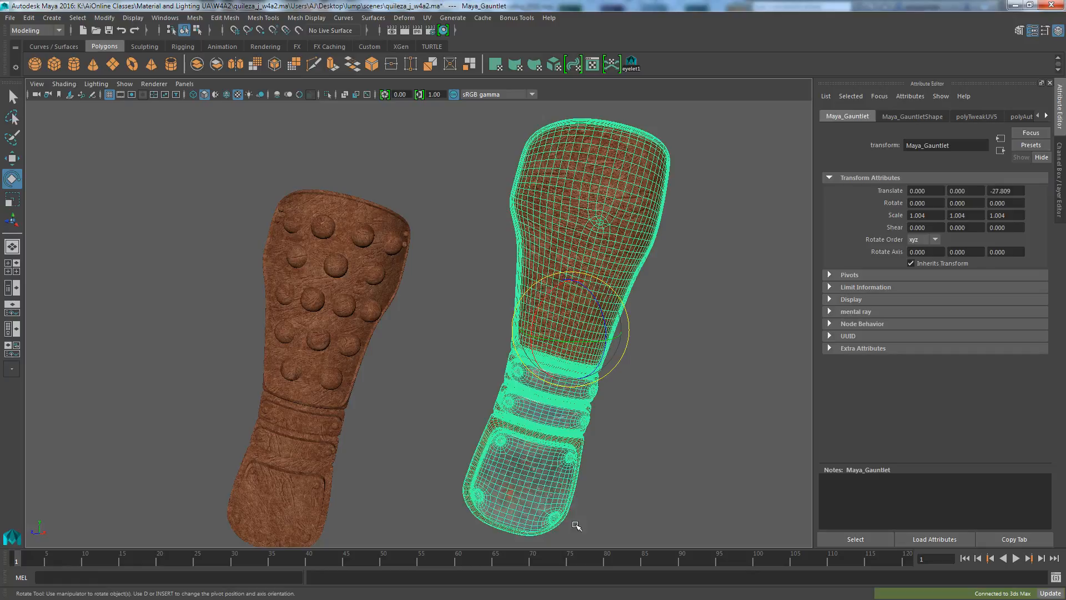
{"action": "left_click", "coordinate": [440, 347]}
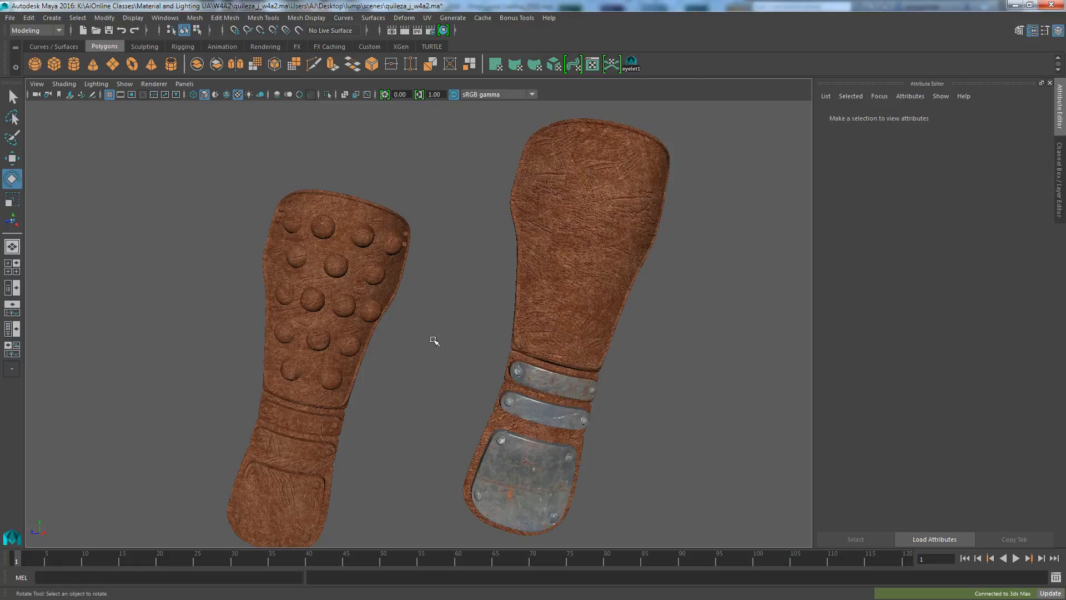
{"action": "left_click", "coordinate": [352, 304]}
{"action": "left_click", "coordinate": [169, 300]}
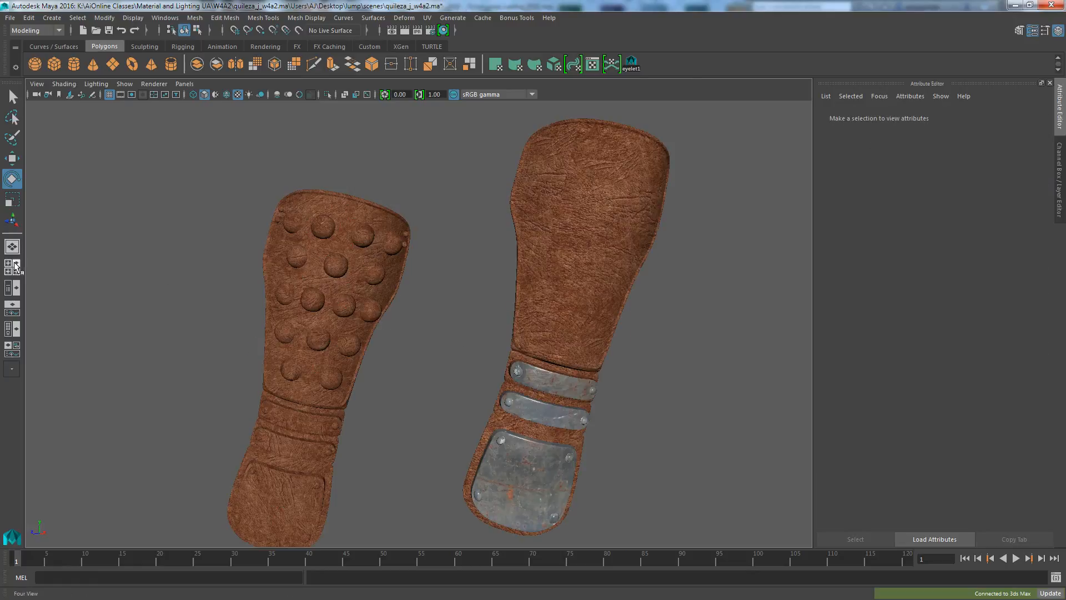
Expand the forearm strap group in the Outliner, select polySurface1 through polySurface93, and show all hidden objects.
{"action": "left_click", "coordinate": [11, 288]}
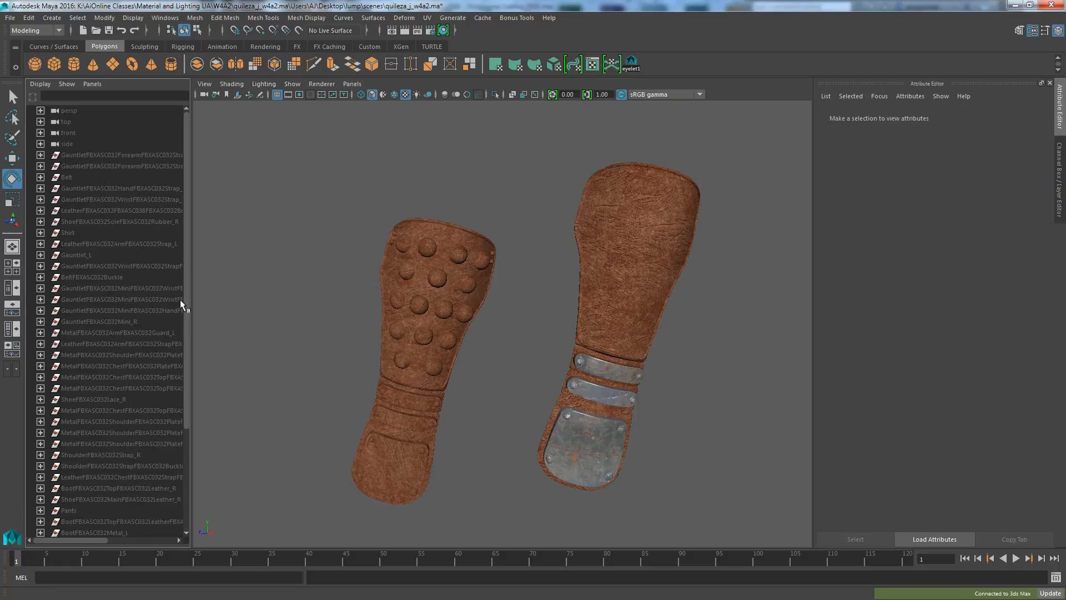
{"action": "left_click_drag", "start_coordinate": [188, 304], "coordinate": [204, 468]}
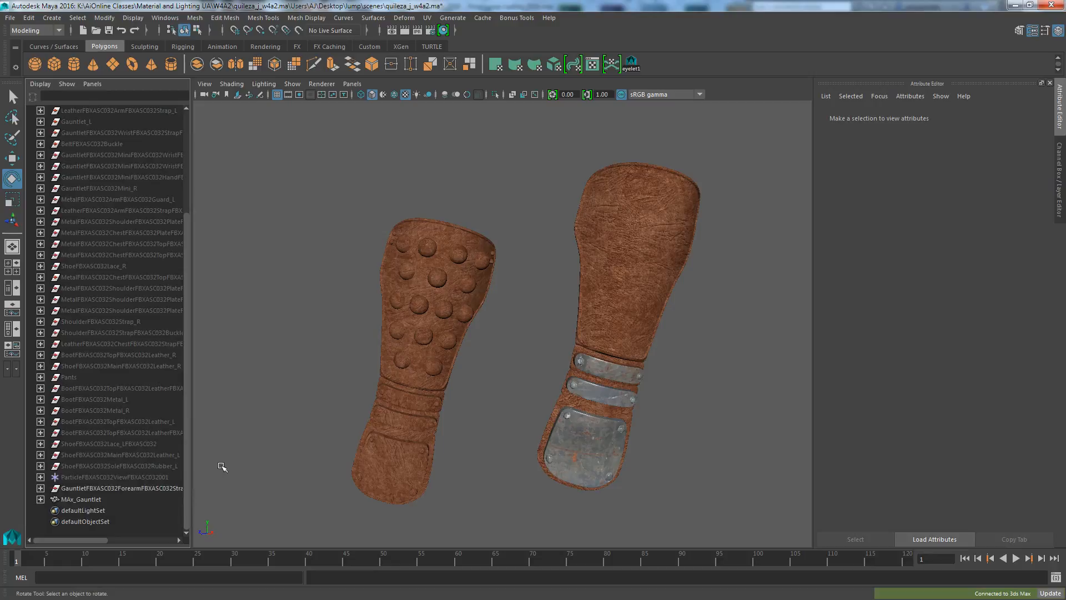
{"action": "left_click", "coordinate": [40, 489]}
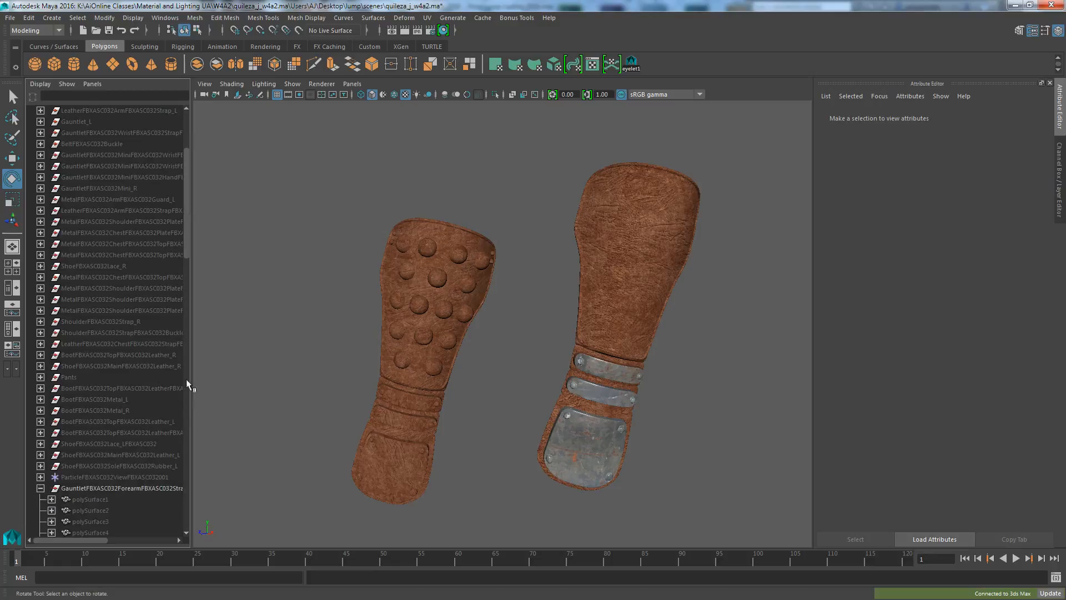
{"action": "left_click_drag", "start_coordinate": [187, 229], "coordinate": [199, 498]}
{"action": "left_click", "coordinate": [103, 277]}
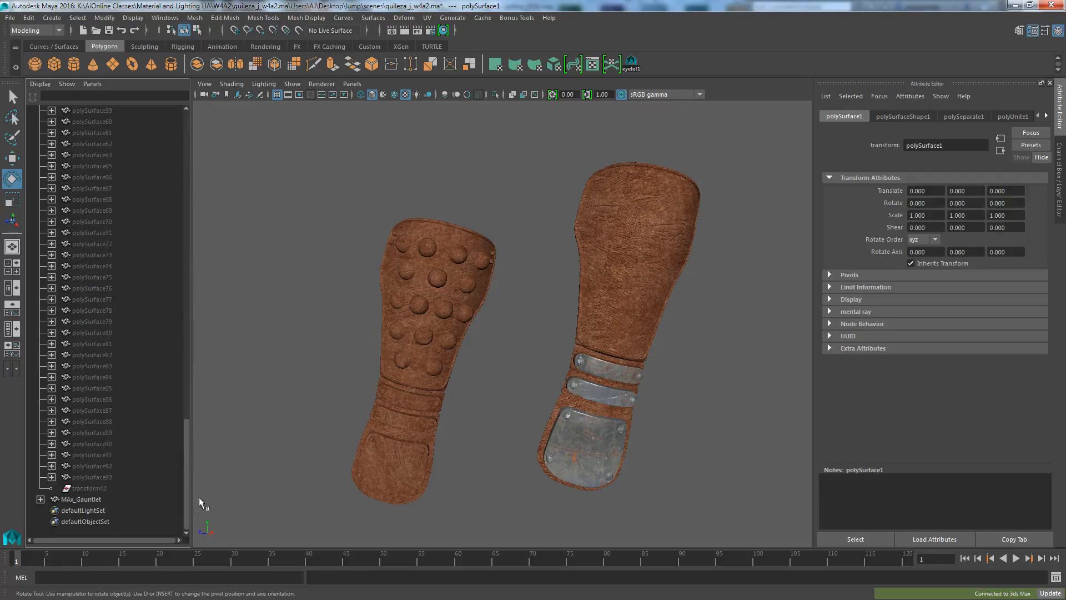
{"action": "left_click", "coordinate": [94, 476], "text": "shift"}
{"action": "key", "text": "shift+h"}
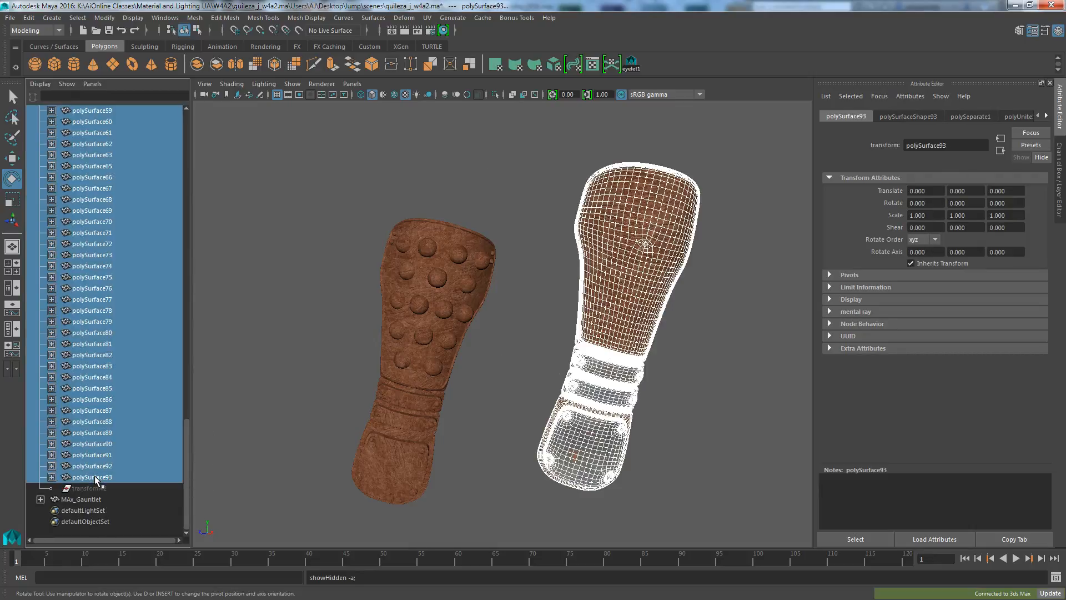
Clear the selection and inspect the leather and metal parts of the whole armor, including the belt and shoulder plates.
{"action": "left_click", "coordinate": [349, 233]}
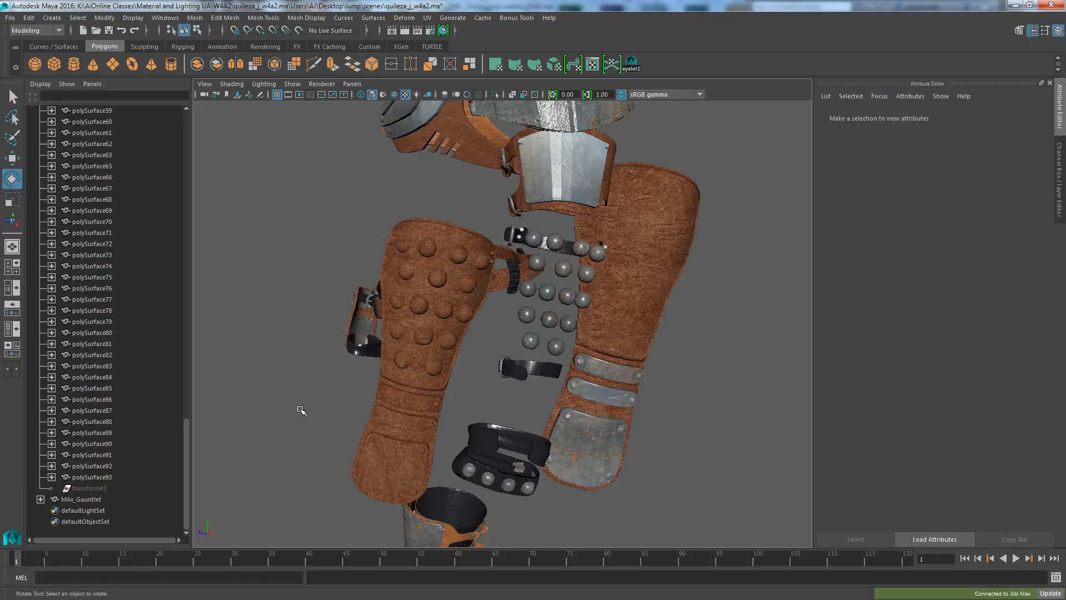
{"action": "left_click_drag", "start_coordinate": [286, 423], "coordinate": [390, 411], "text": "alt"}
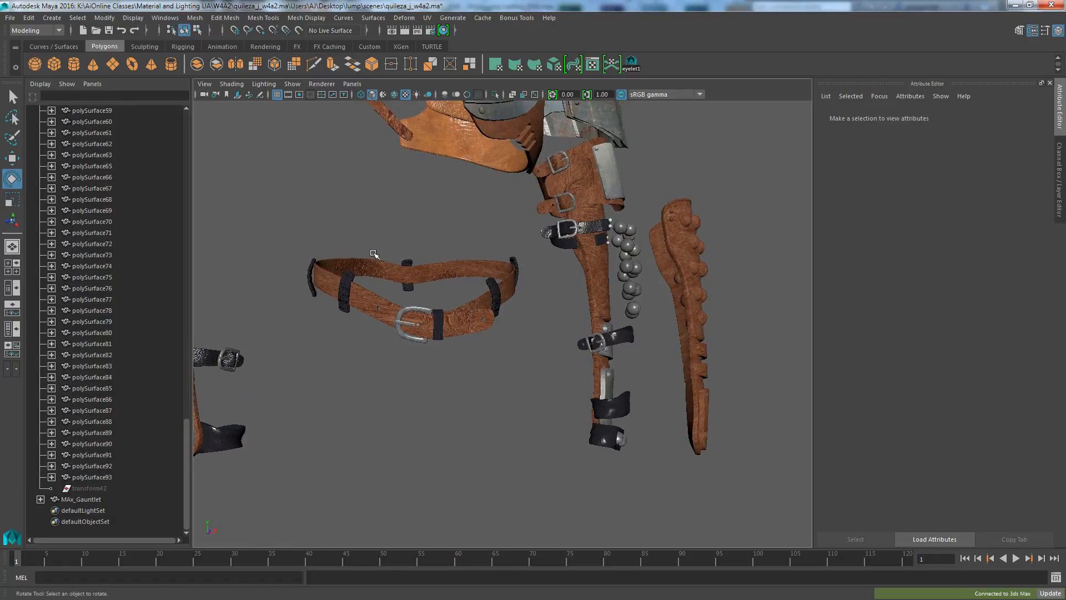
{"action": "middle_click_drag", "start_coordinate": [405, 211], "coordinate": [440, 335], "text": "alt"}
{"action": "left_click_drag", "start_coordinate": [439, 340], "coordinate": [407, 357], "text": "alt"}
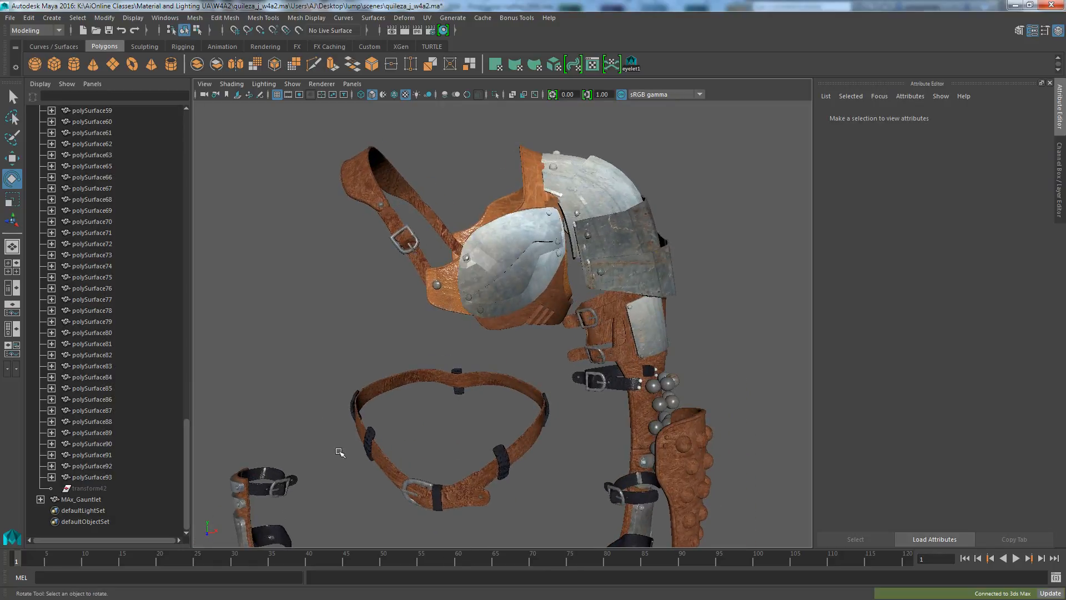